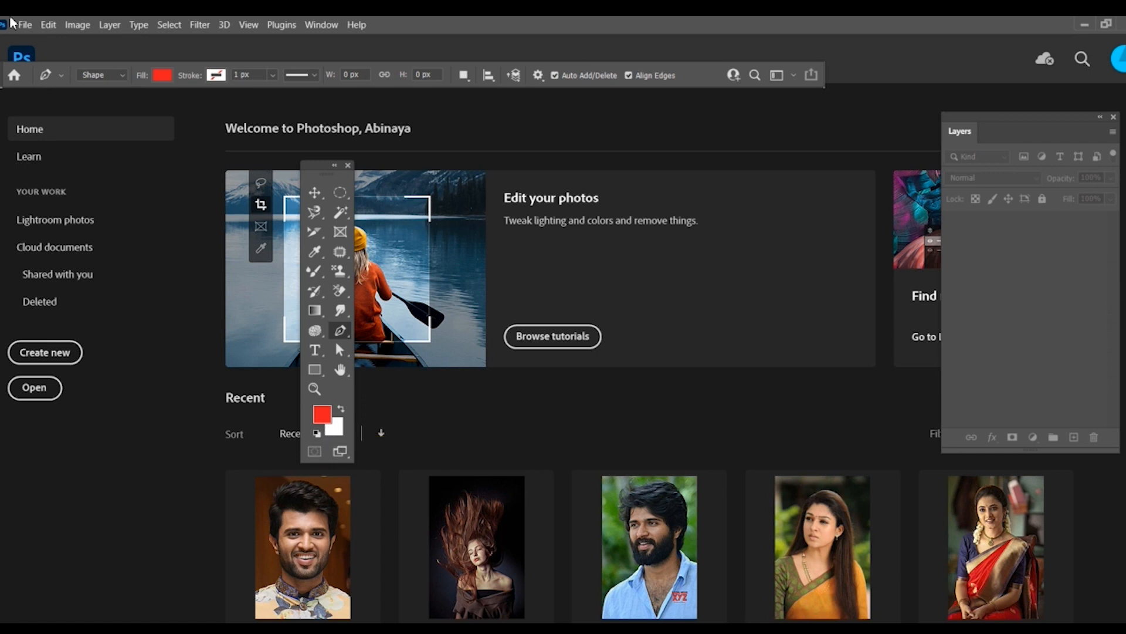
Step: Create a new A4 document, 210 x 297 mm at 300 ppi
click(25, 27)
click(33, 41)
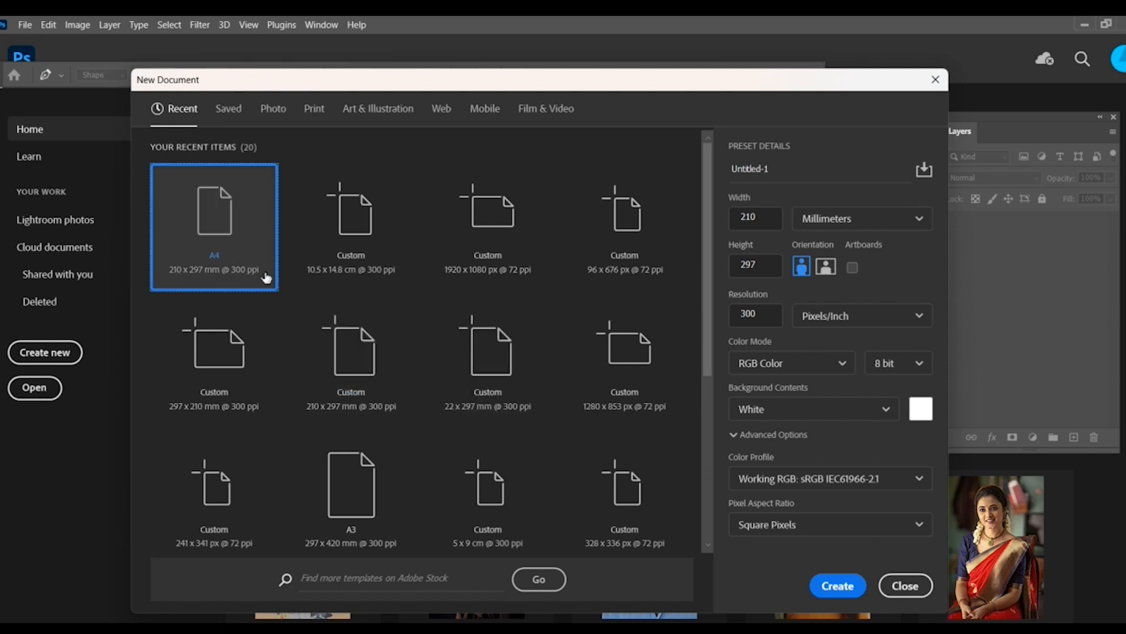
double_click(266, 278)
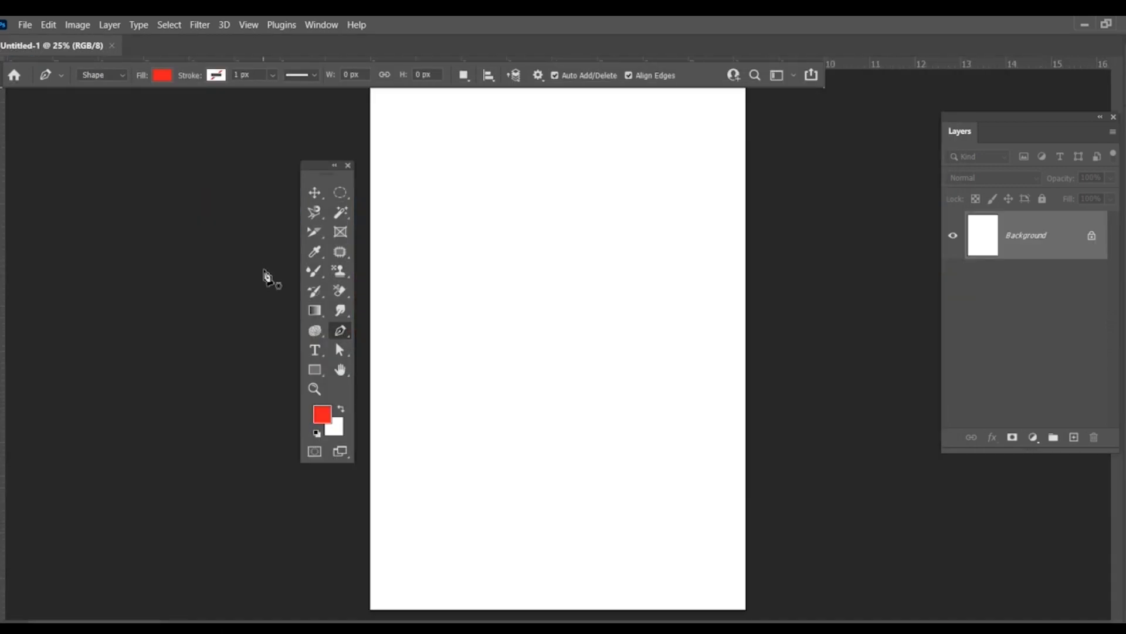
Step: Set the background color to dark green, hex 245708
click(340, 431)
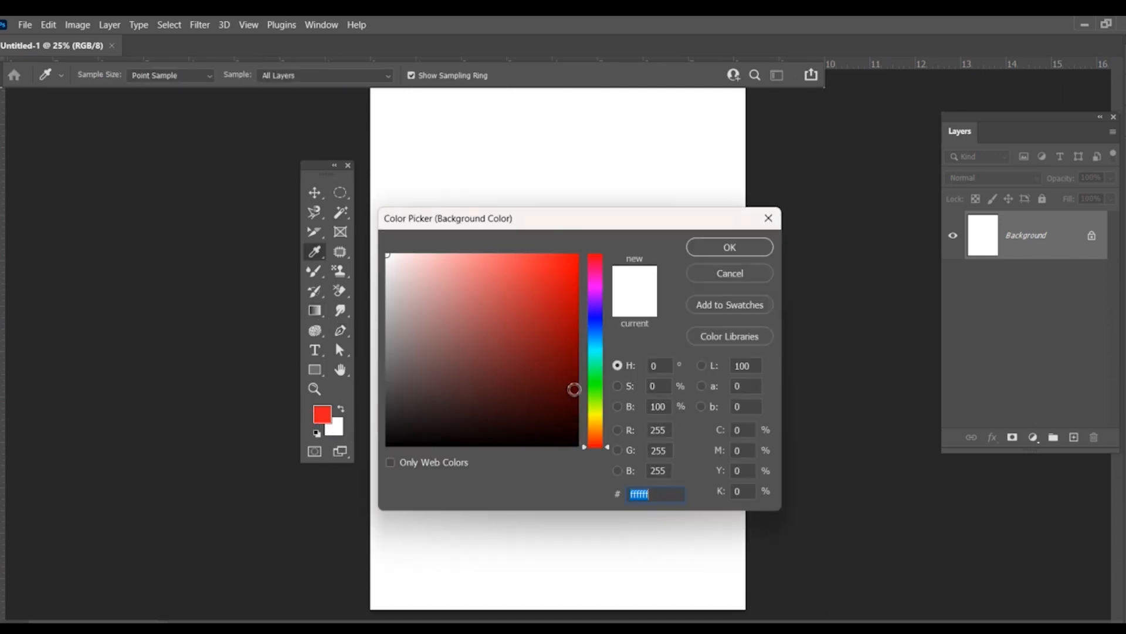
click(596, 393)
click(561, 381)
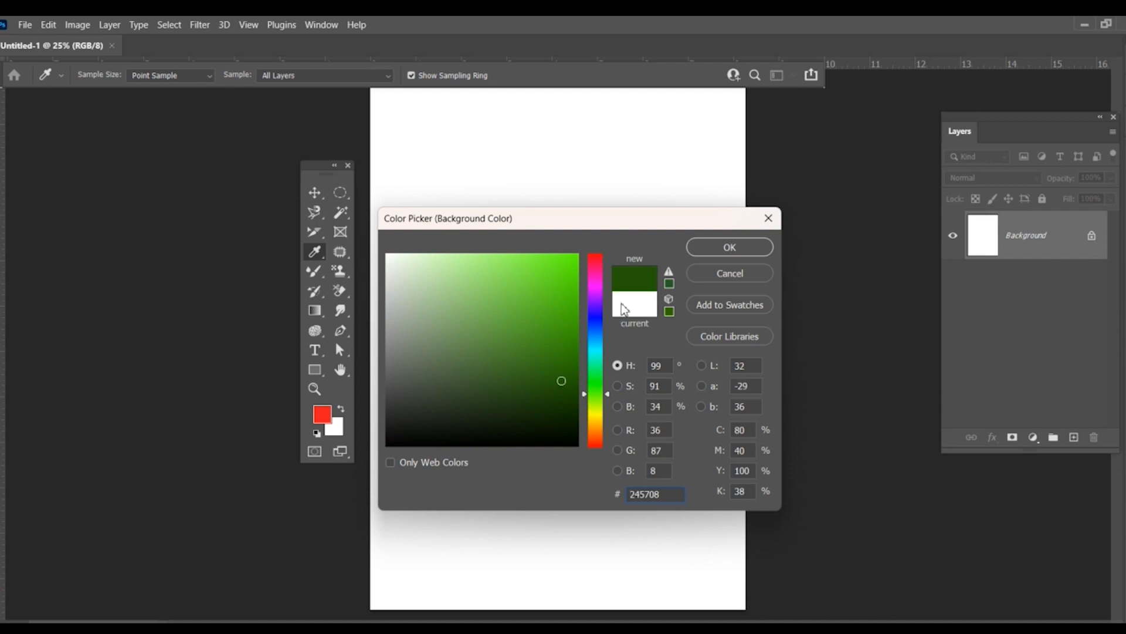
click(725, 248)
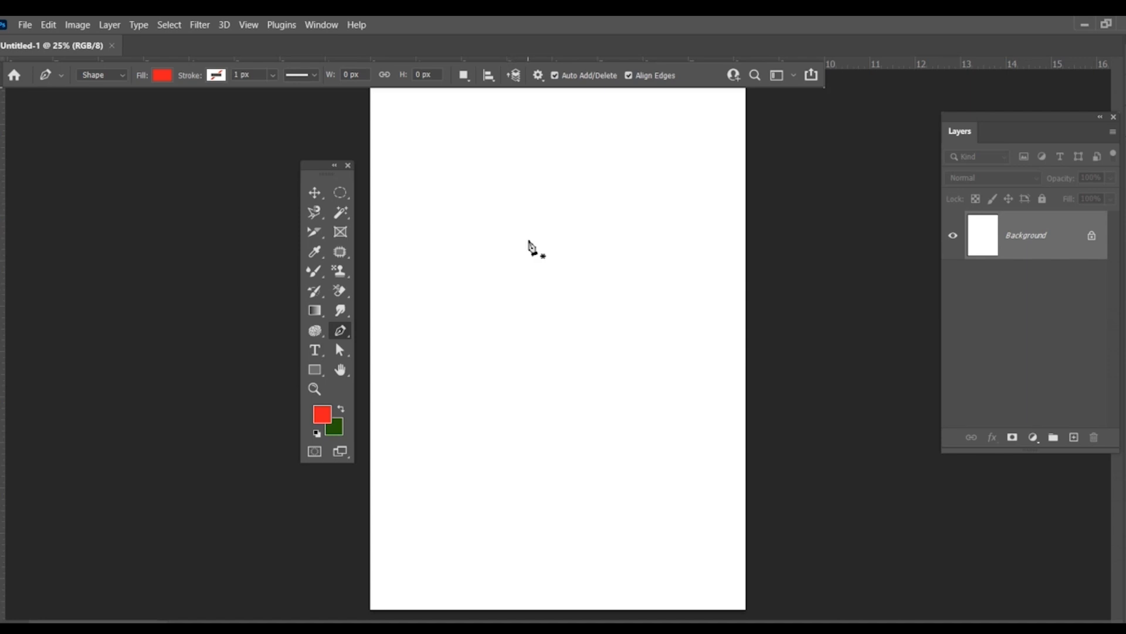
Step: Fill the Background layer with the red foreground color, and replace that fill with the green background color
key(alt+BackSpace)
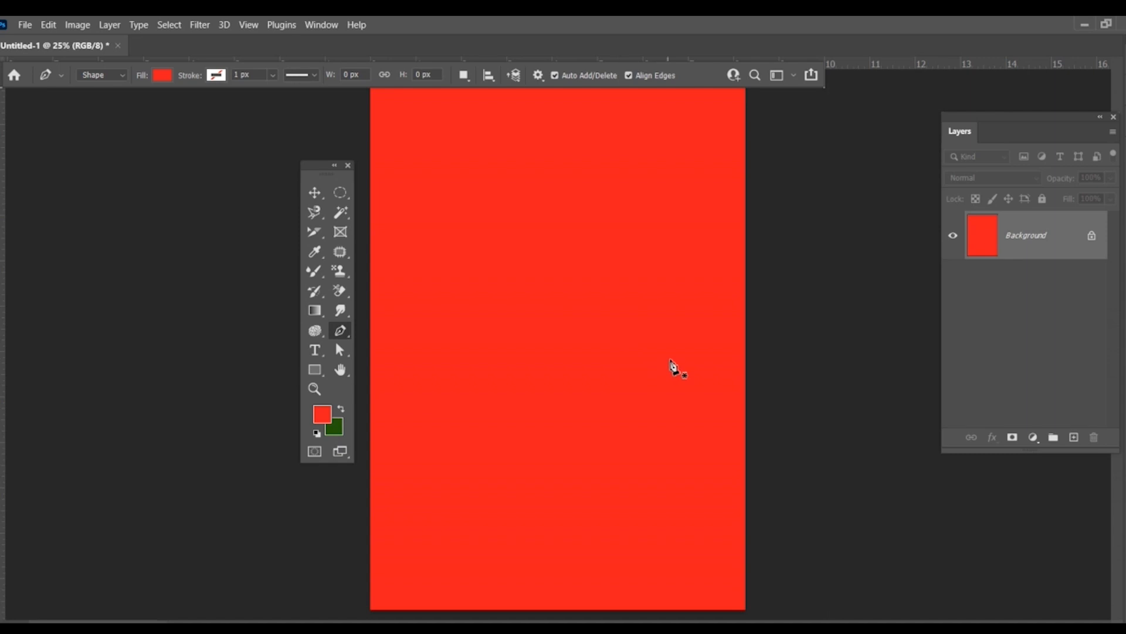
key(ctrl+BackSpace)
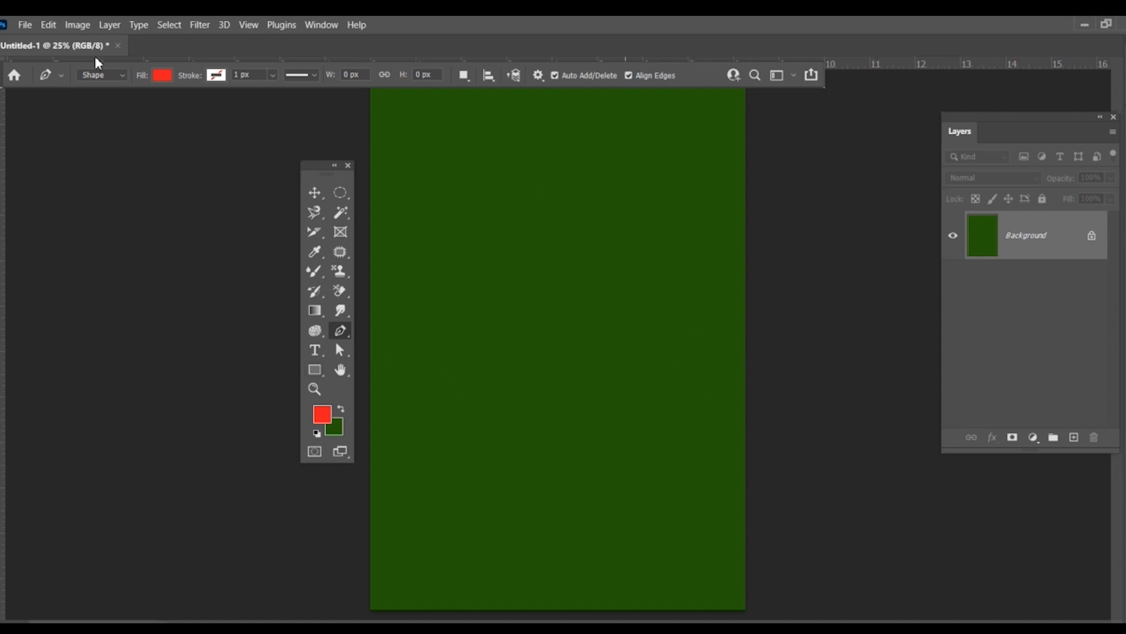
Step: Create a second A4 document, 210 x 297 mm at 300 ppi
right_click(339, 336)
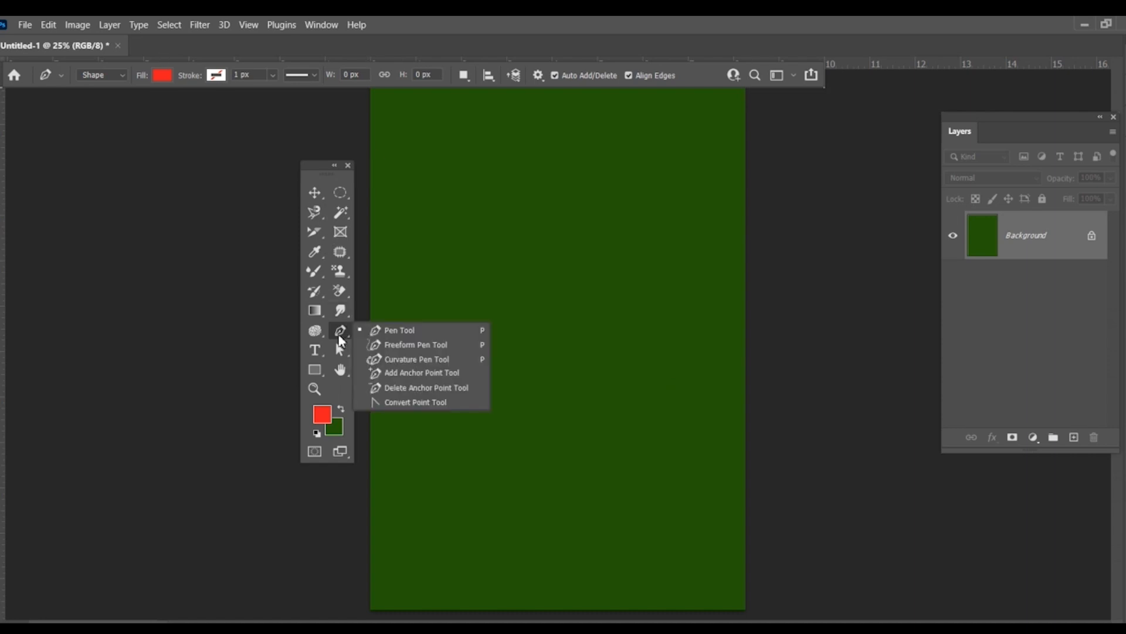
click(18, 24)
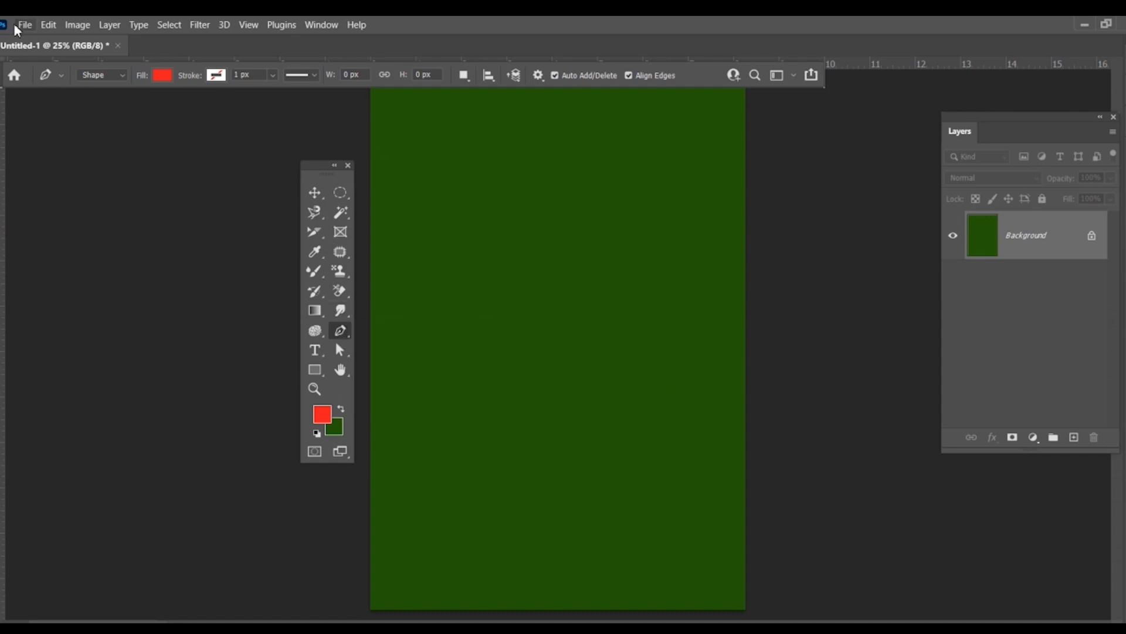
click(21, 41)
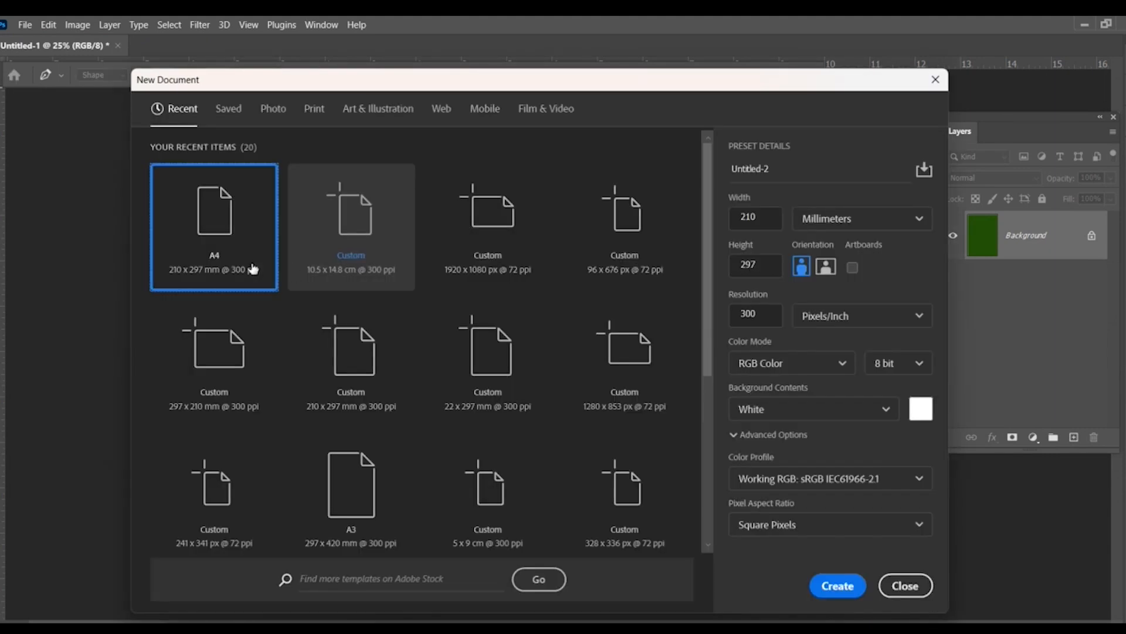
double_click(242, 264)
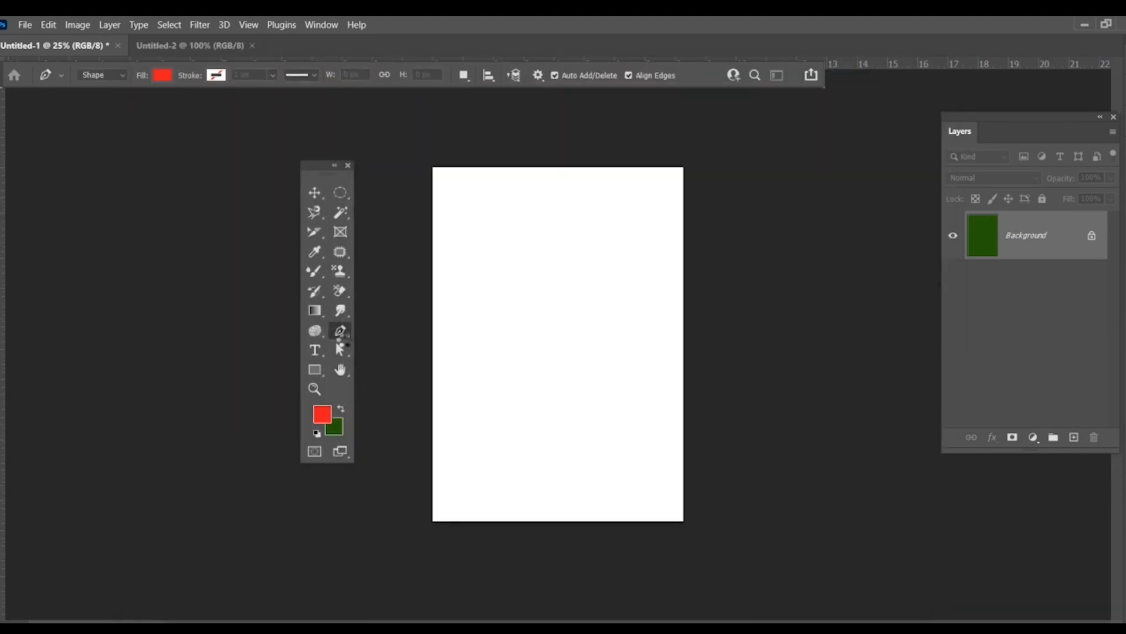
Step: Activate the Pen tool in Shape mode for the new blank document
right_click(340, 332)
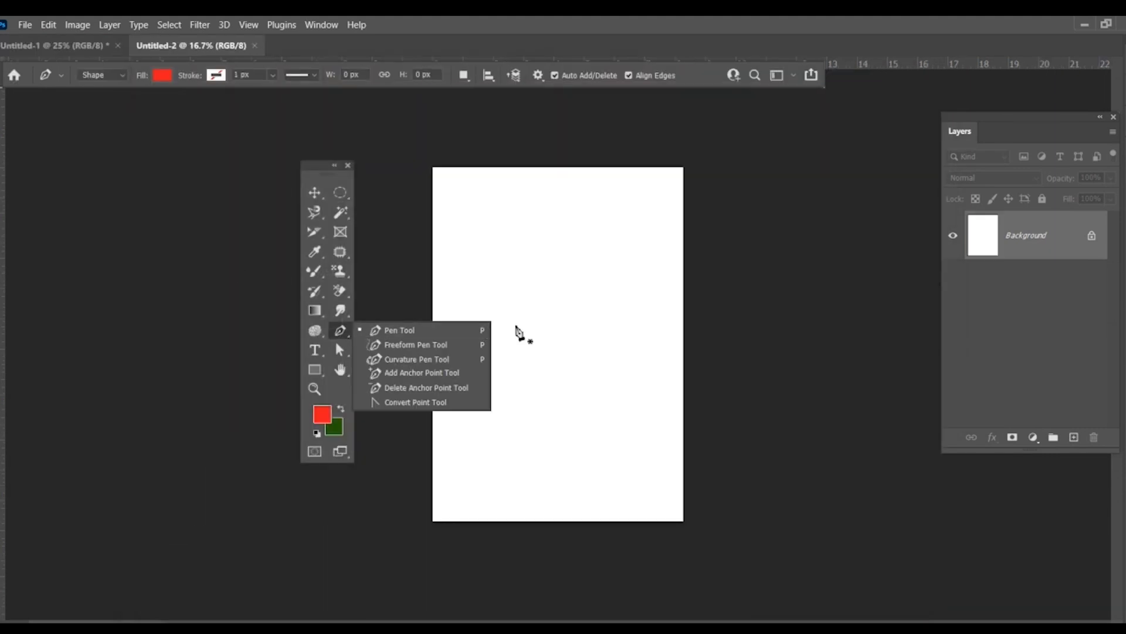
key(ctrl+plus)
key(ctrl+plus)
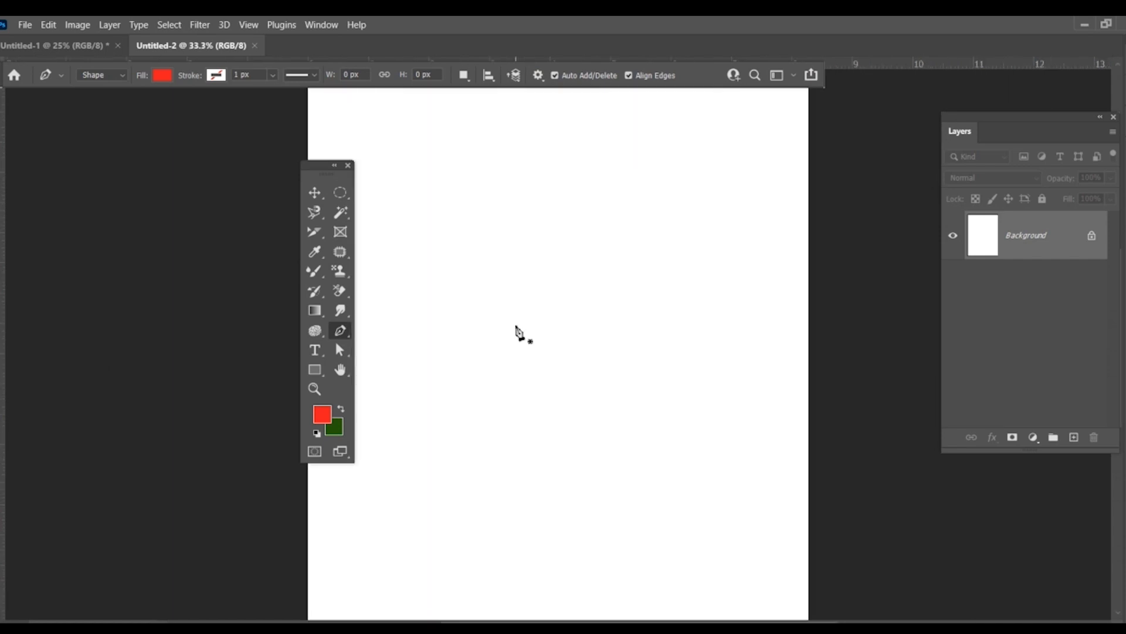
right_click(347, 337)
click(395, 333)
click(117, 77)
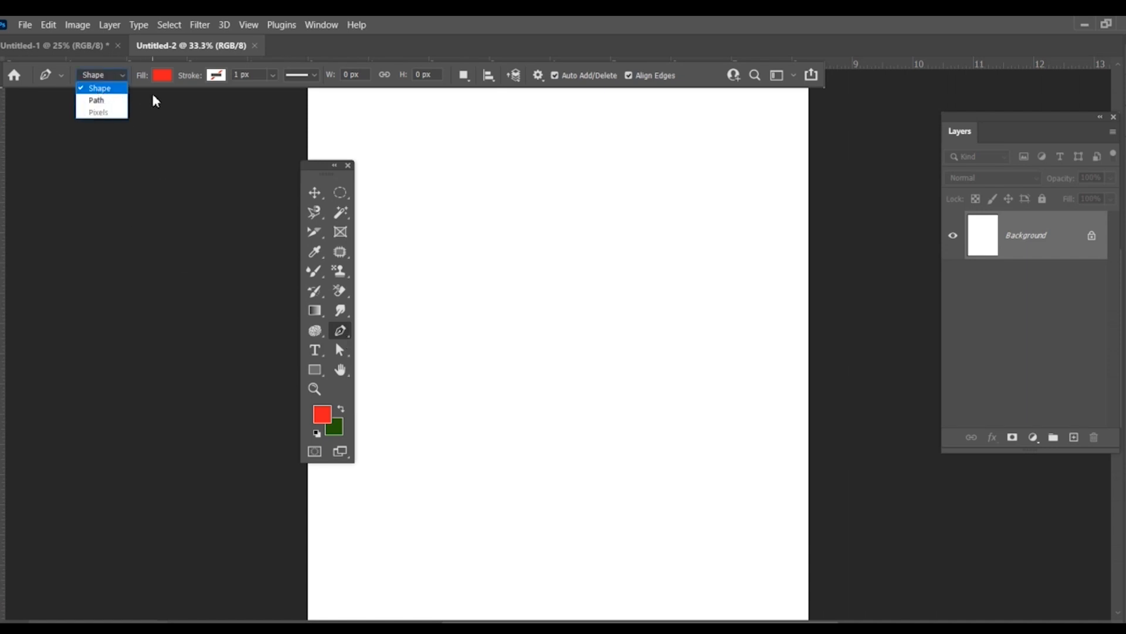
click(93, 90)
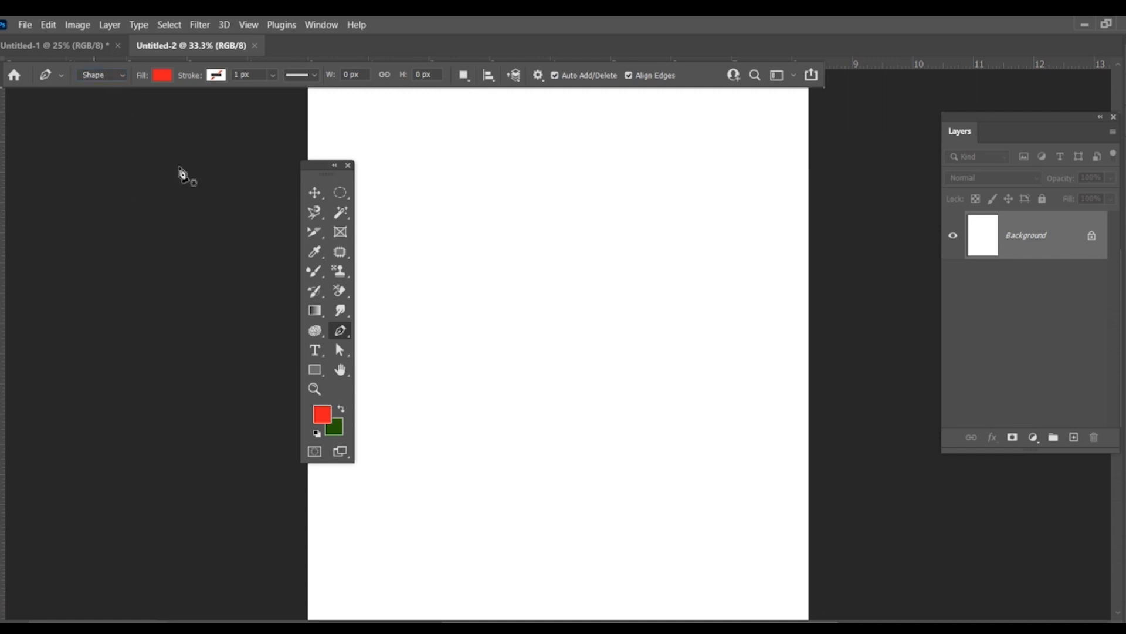
click(315, 371)
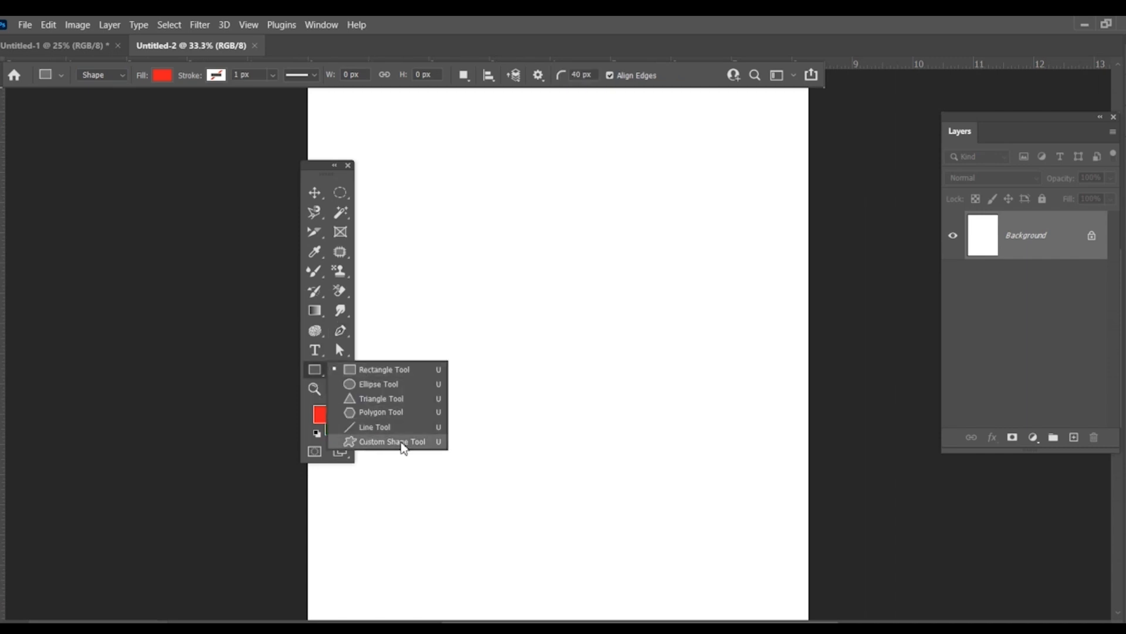
click(339, 332)
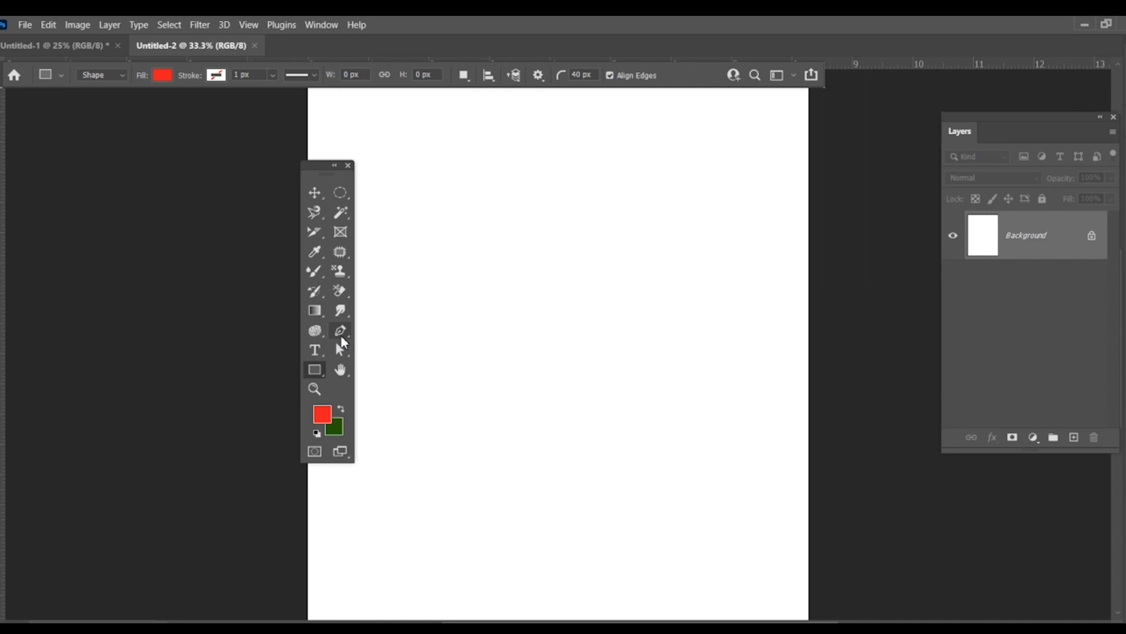
click(380, 333)
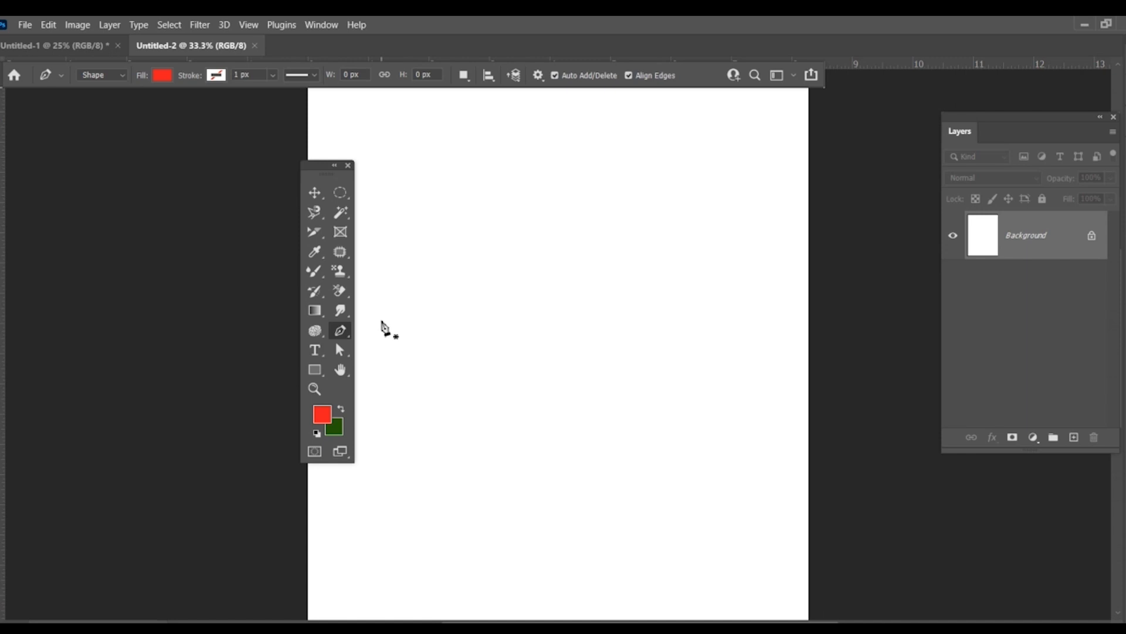
Step: Start a red Pen tool shape with an arched top edge about 956 px wide in the upper part of the canvas
right_click(341, 330)
click(376, 327)
click(122, 76)
click(468, 200)
click(661, 194)
drag(661, 196, 759, 304)
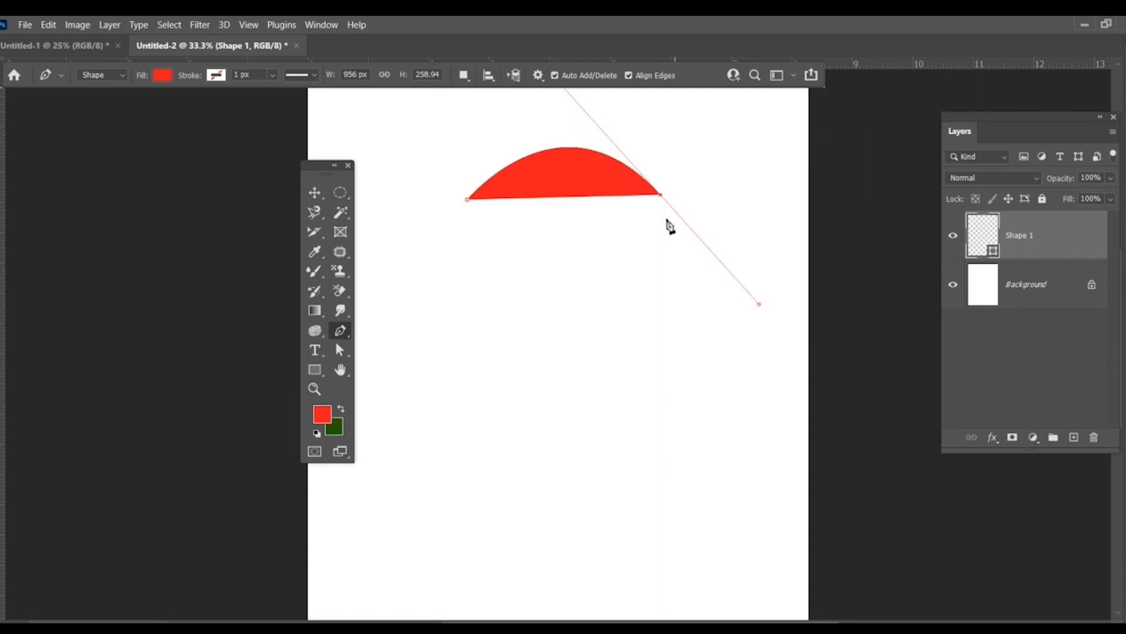
Step: Remove the outgoing handle of the arch's right anchor and add a bulging right side curving down to a lower-right anchor
scroll(572, 119, up, 2)
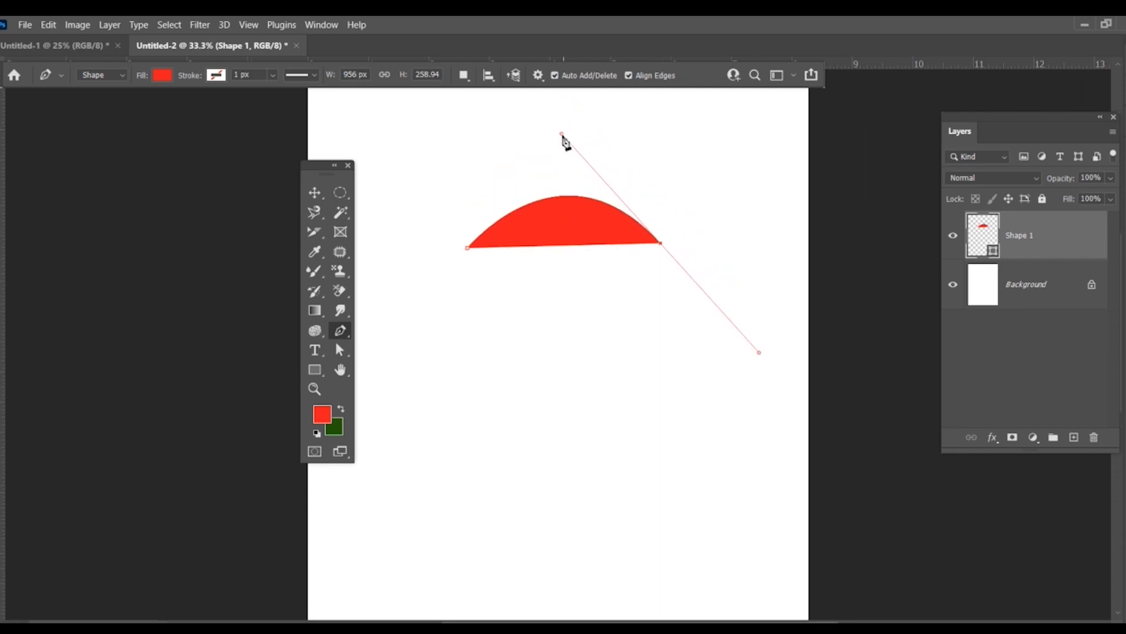
click(661, 248)
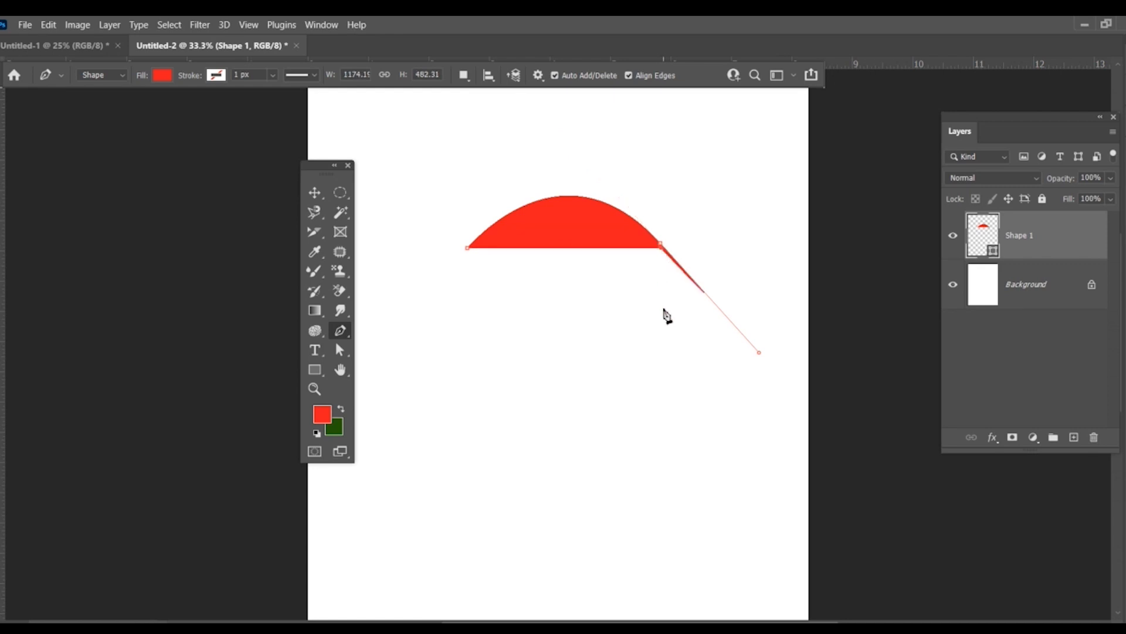
key(ctrl+z)
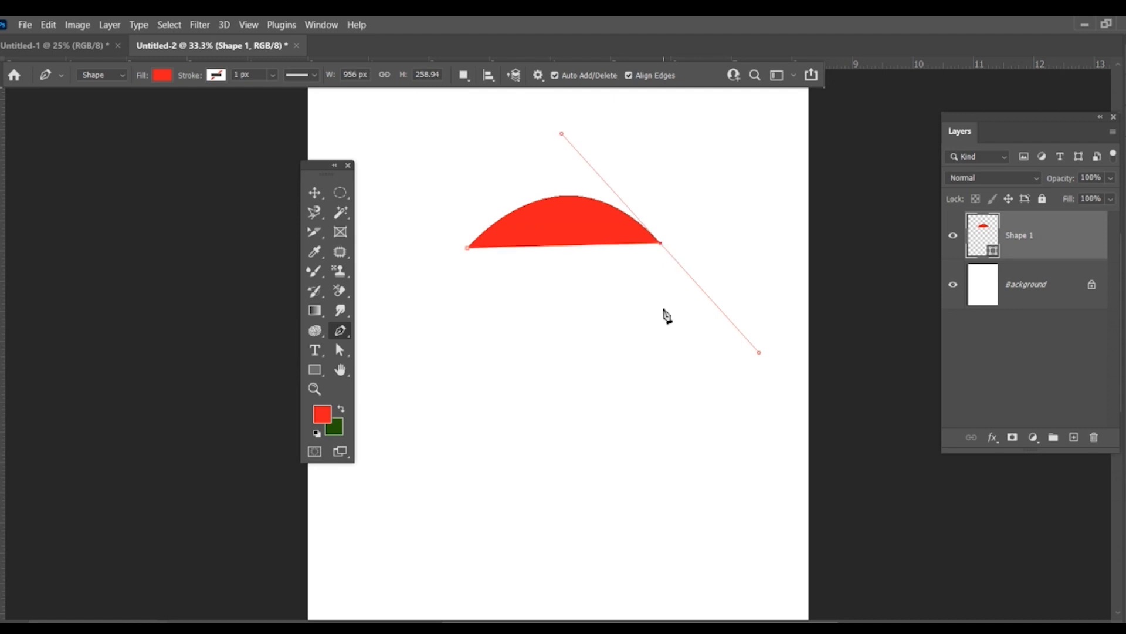
click(662, 245)
click(669, 411)
drag(669, 412, 591, 512)
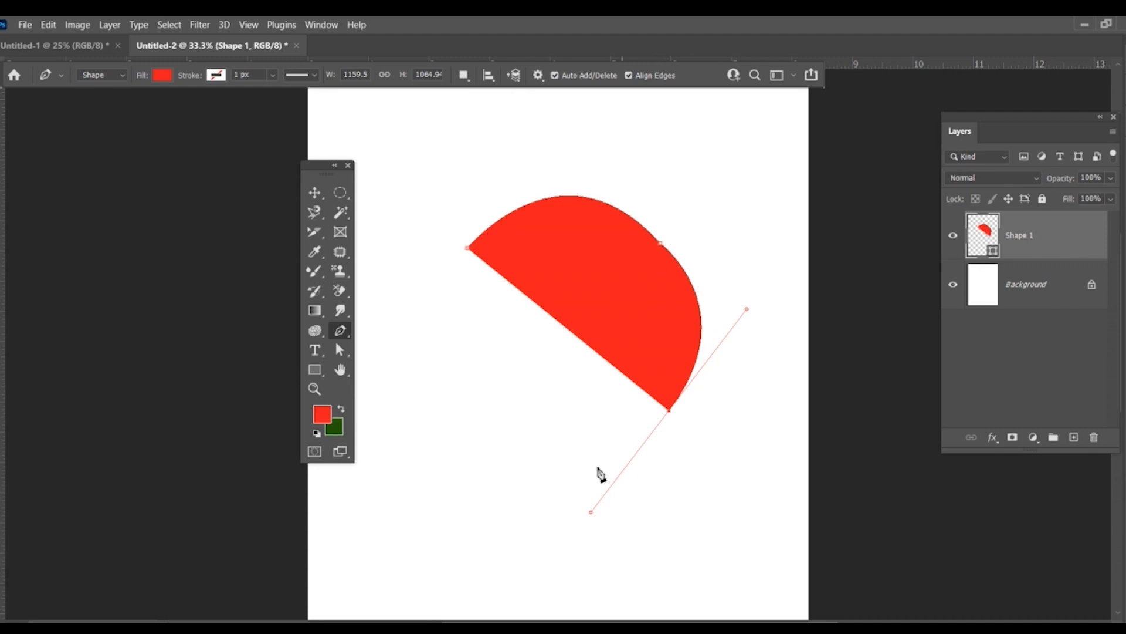
Step: Add a curved lower edge and close the shape with a curved left side, making it about 1266 x 1243 px
click(669, 413)
drag(452, 382, 408, 256)
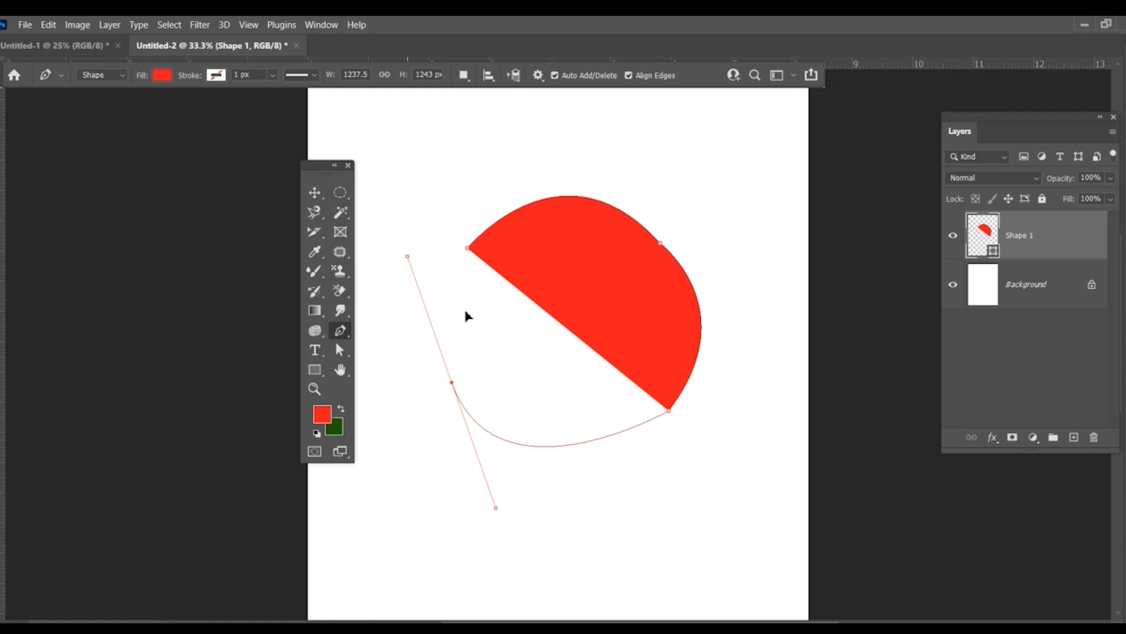
click(452, 383)
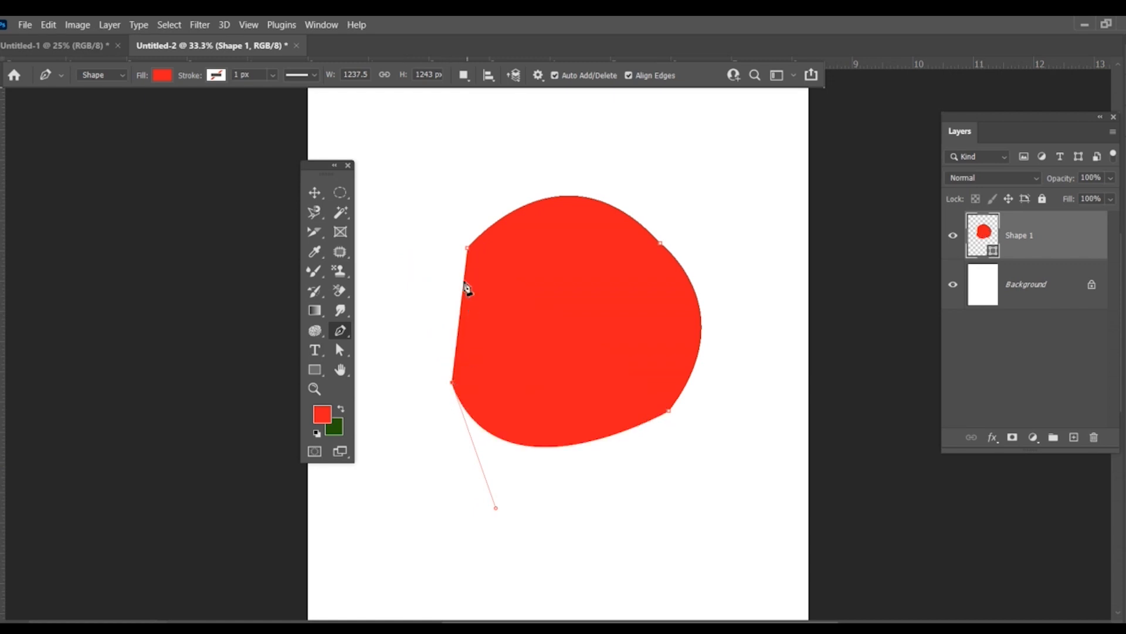
click(469, 245)
drag(471, 247, 509, 185)
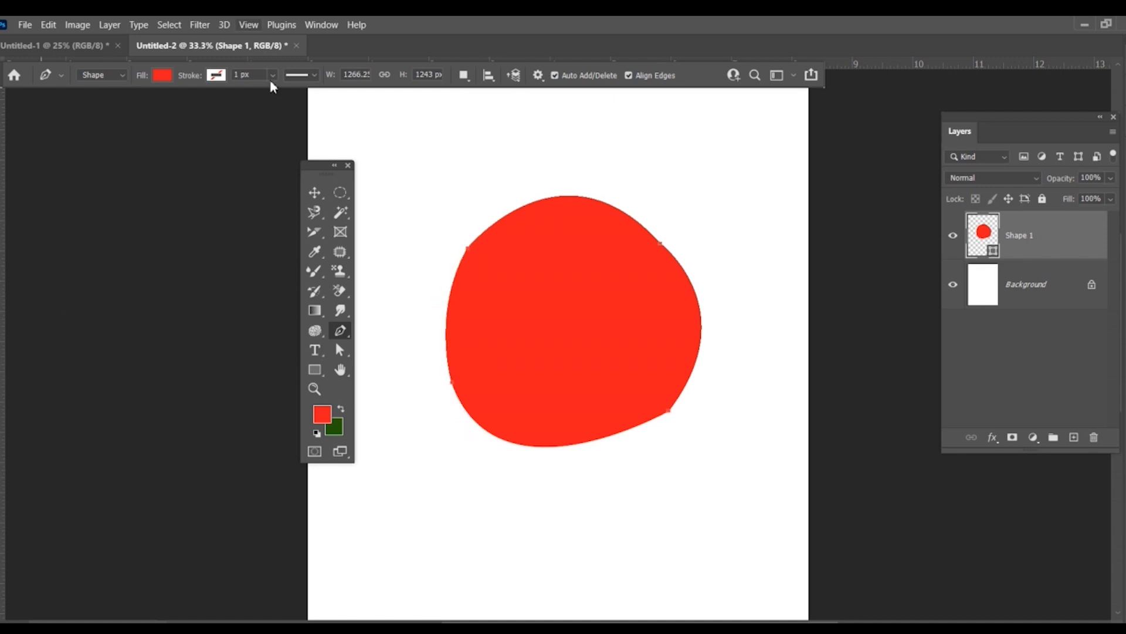
Step: Move the round red shape to the canvas's upper-left corner and scale it down to about 768 x 655 px
drag(383, 258, 493, 225)
drag(577, 346, 504, 238)
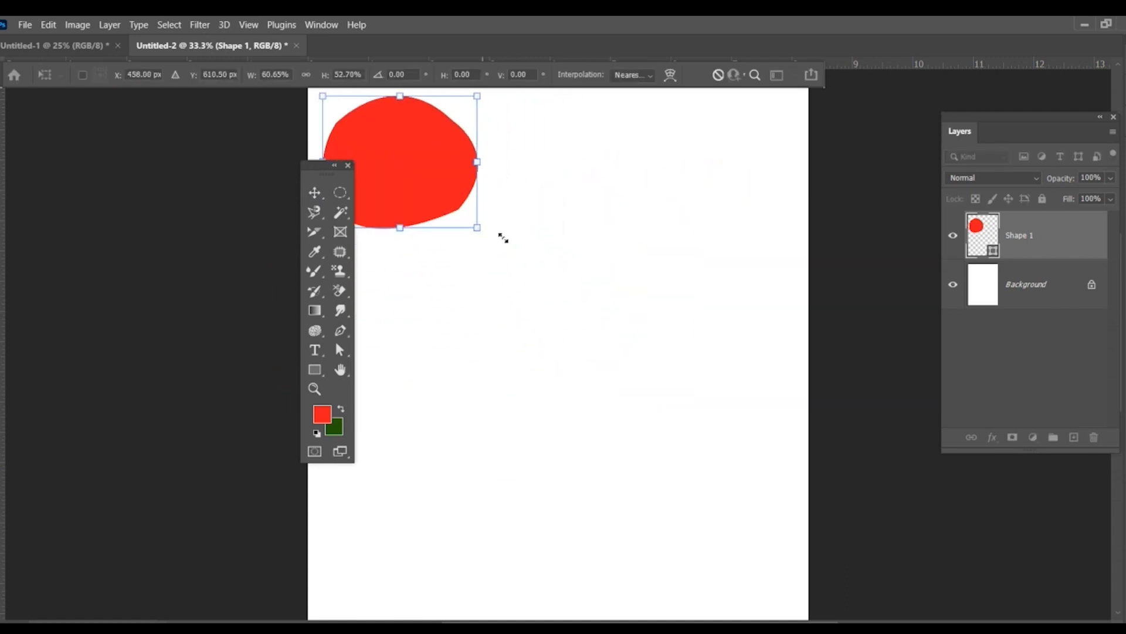
Step: Draw a red five-sided polygon near the middle of the canvas and enlarge it to about 3.1 x 2.82 in
click(317, 370)
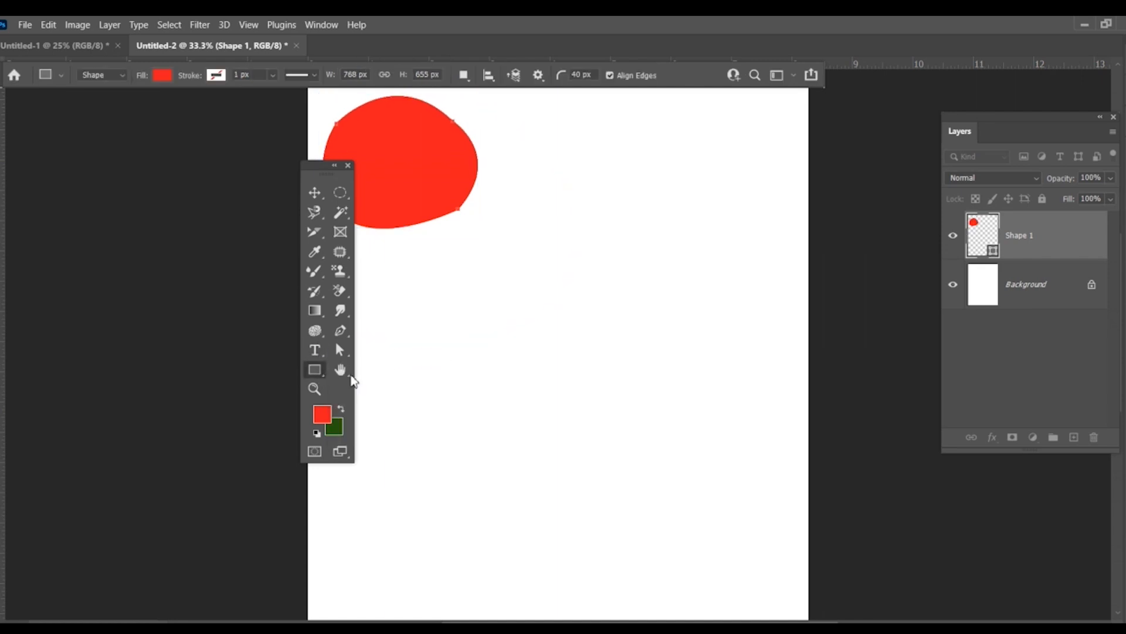
right_click(319, 375)
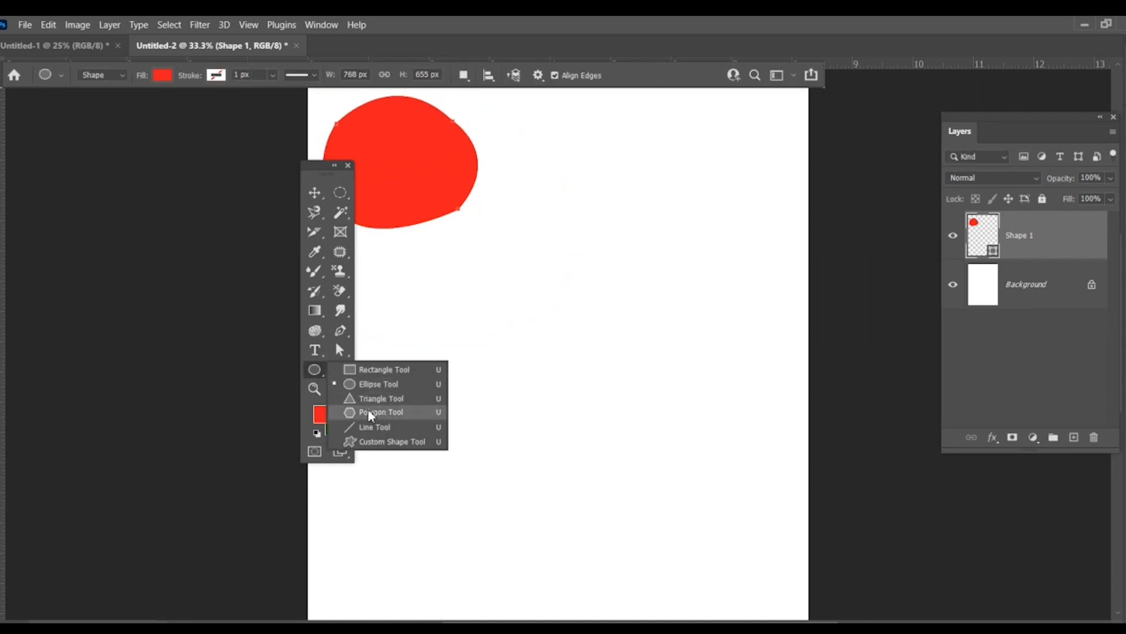
click(375, 384)
drag(531, 332, 576, 383)
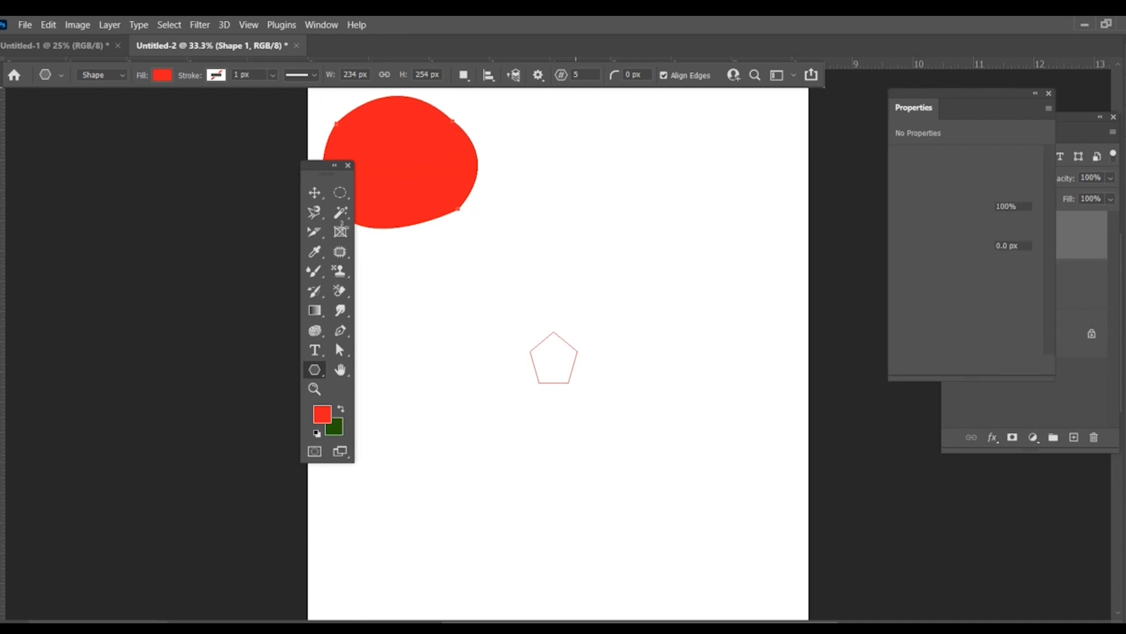
click(315, 192)
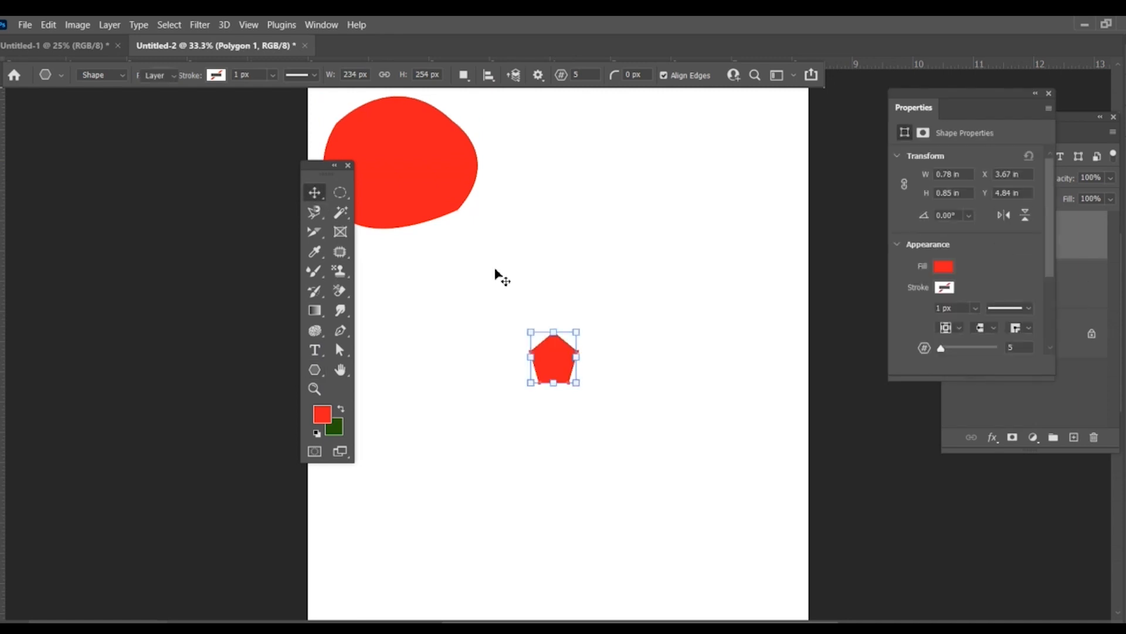
drag(642, 303, 716, 214)
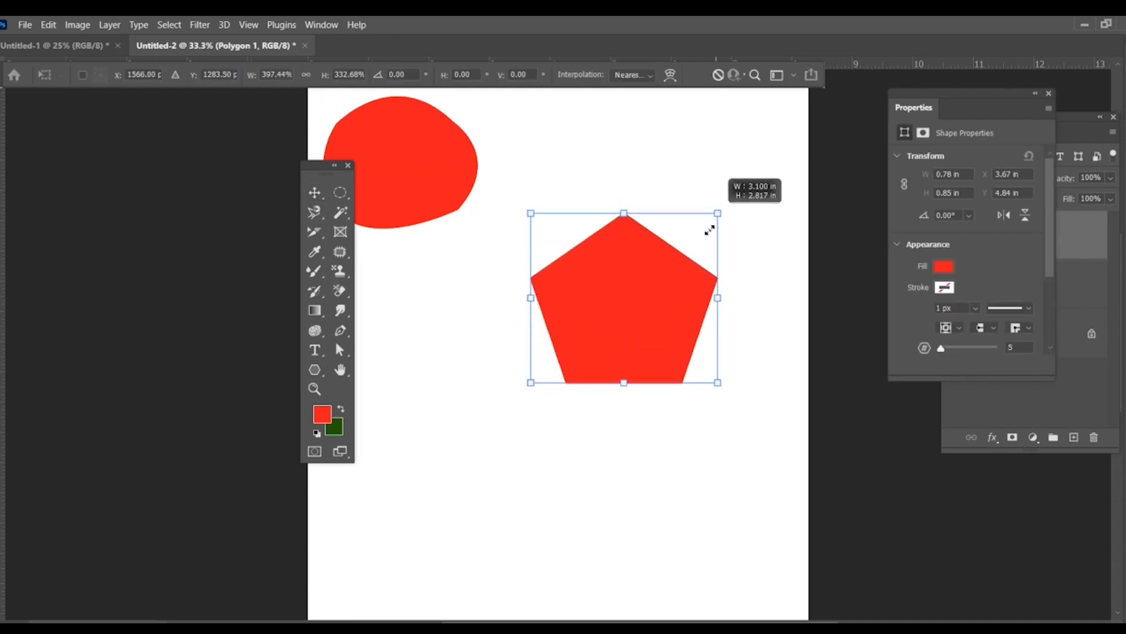
Step: Trace around the red polygon with the Pen tool, placing five straight-line anchors and closing the shape at about 1031 x 1013 px
click(342, 332)
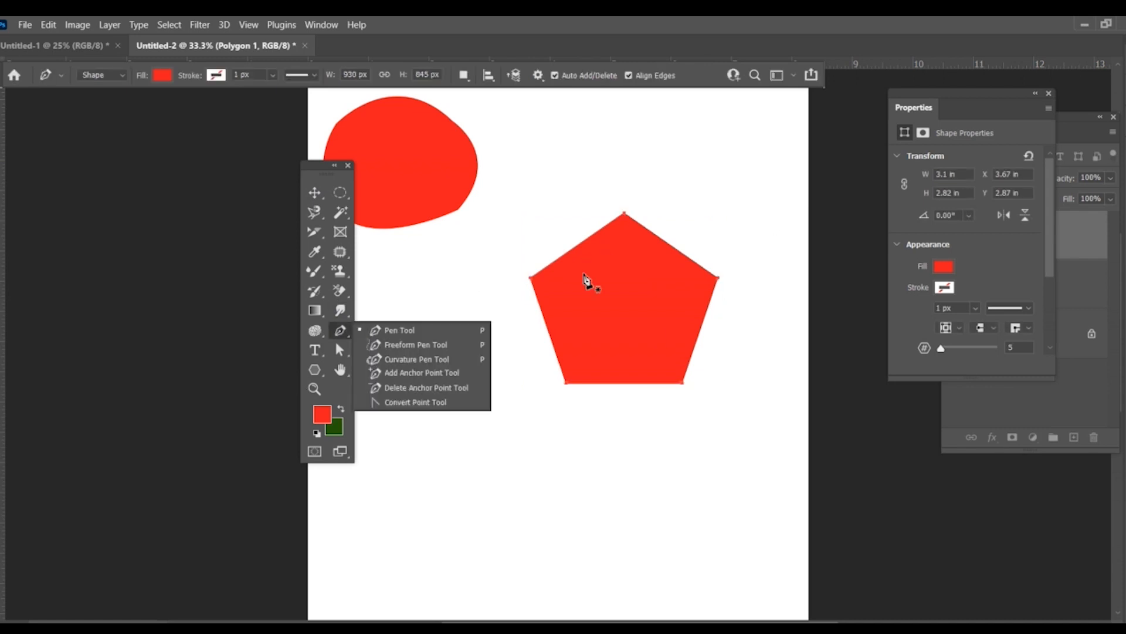
drag(611, 285, 609, 305)
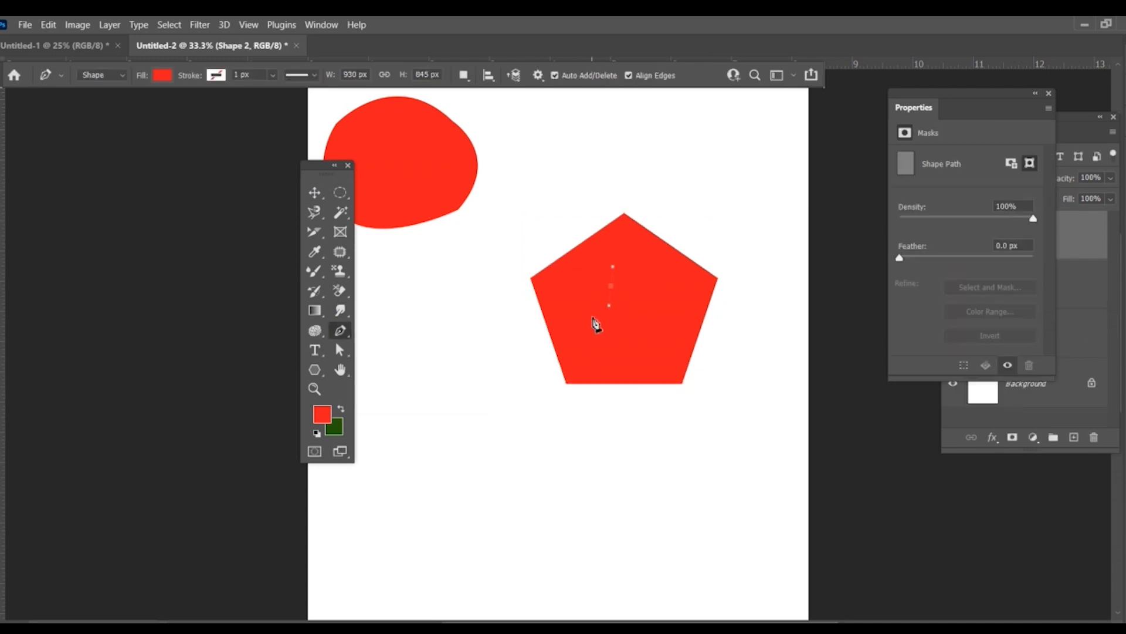
key(ctrl+z)
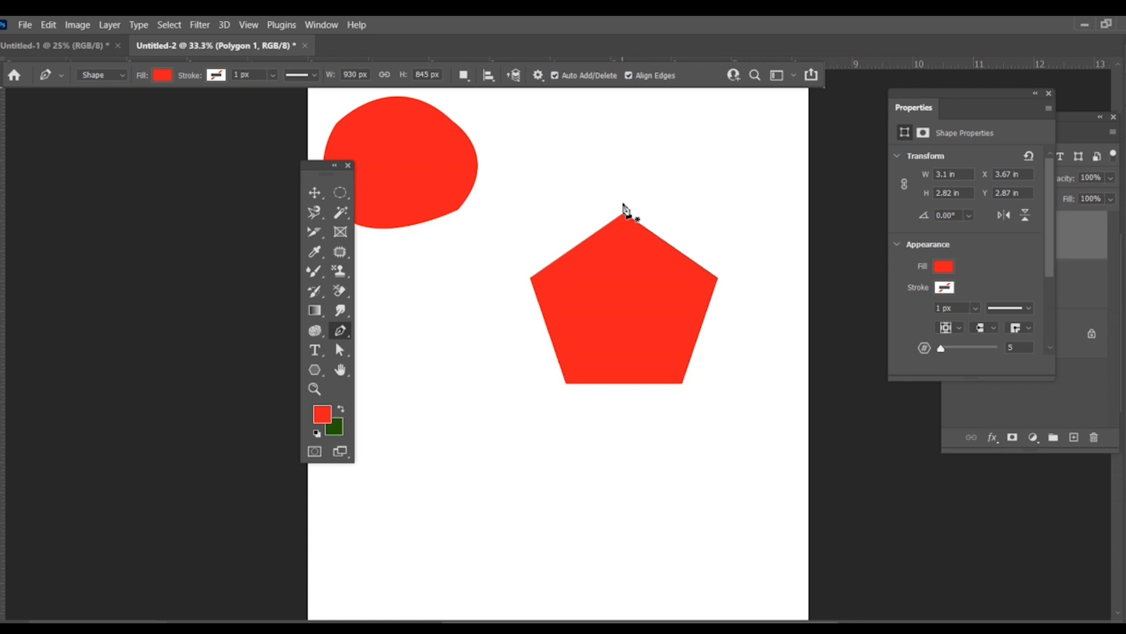
click(627, 197)
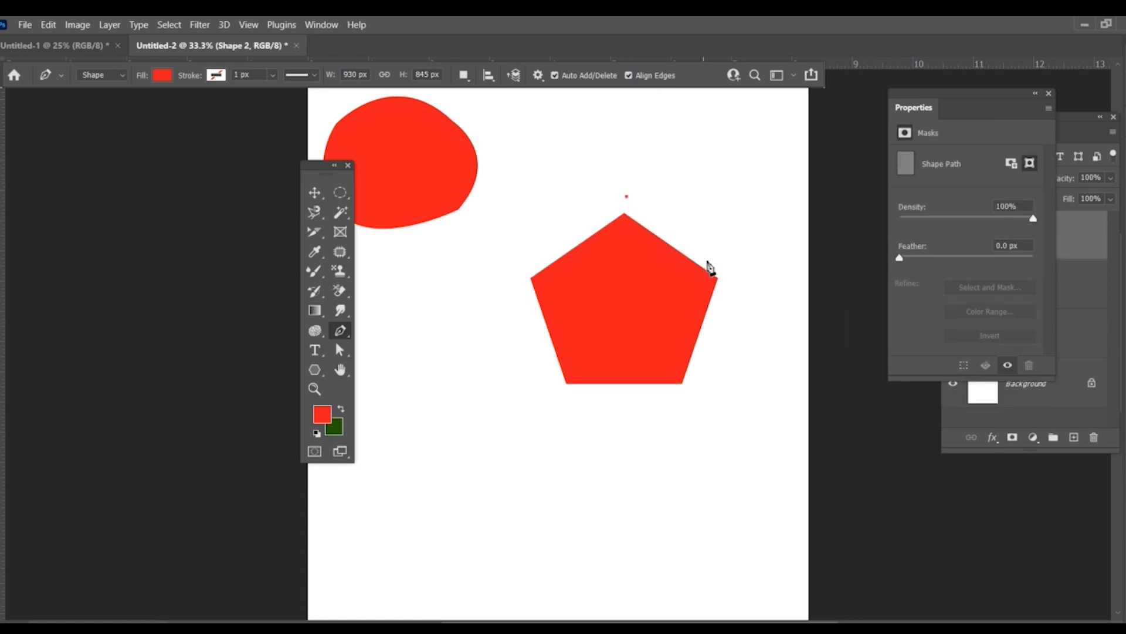
click(728, 277)
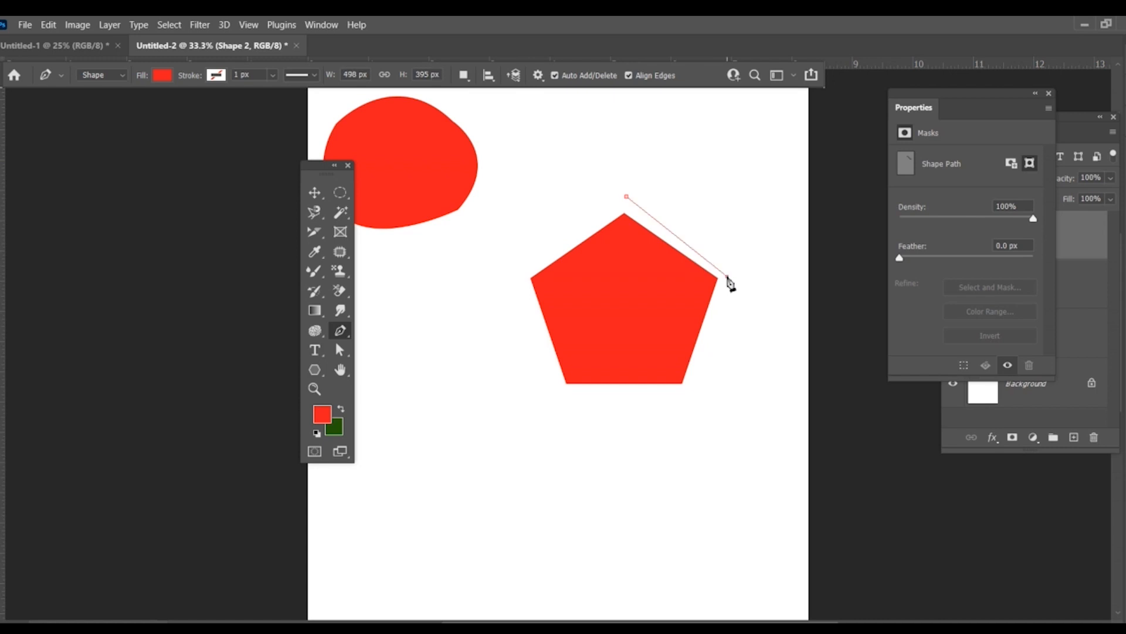
click(689, 394)
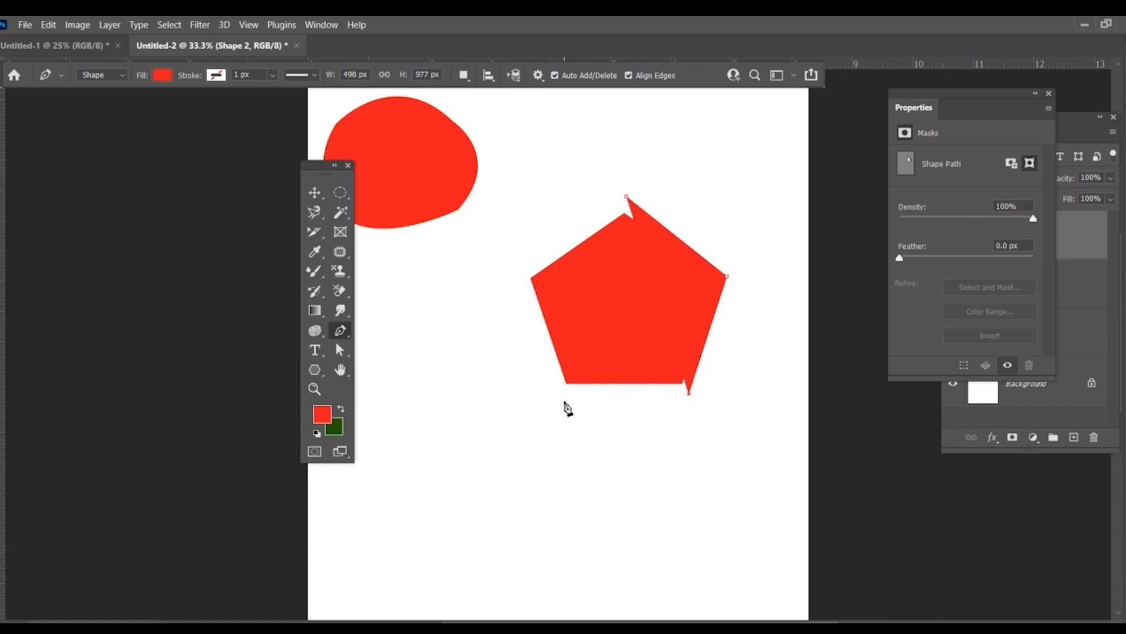
click(565, 401)
click(520, 281)
click(626, 197)
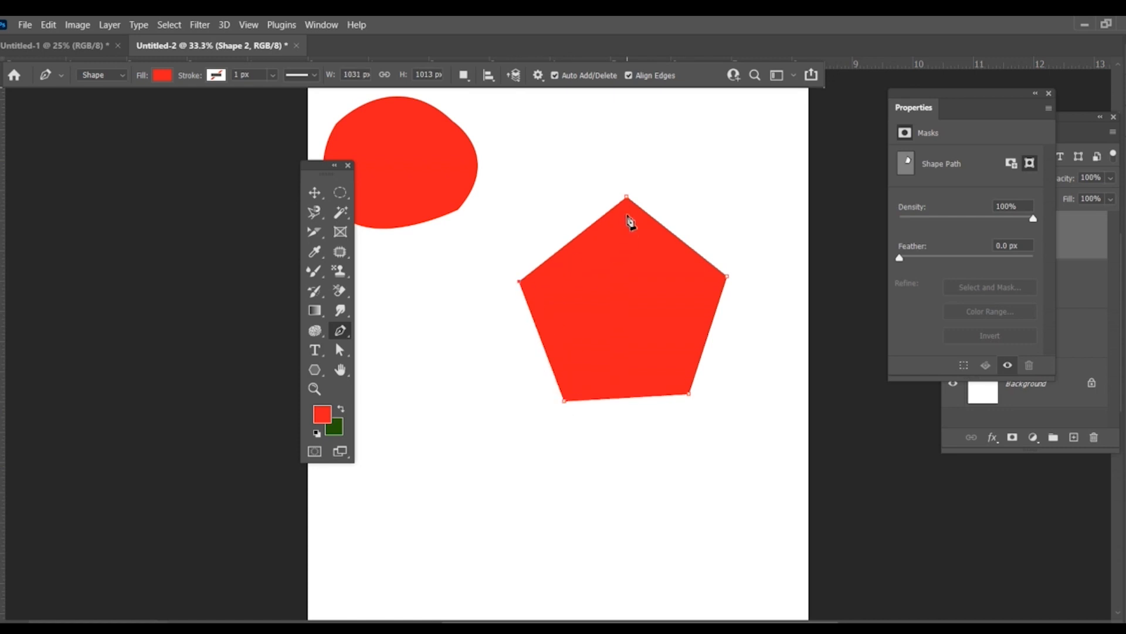
Step: Move the traced pentagon and the original polygon side by side to the lower part of the canvas
click(314, 192)
drag(626, 302, 508, 475)
drag(642, 256, 693, 444)
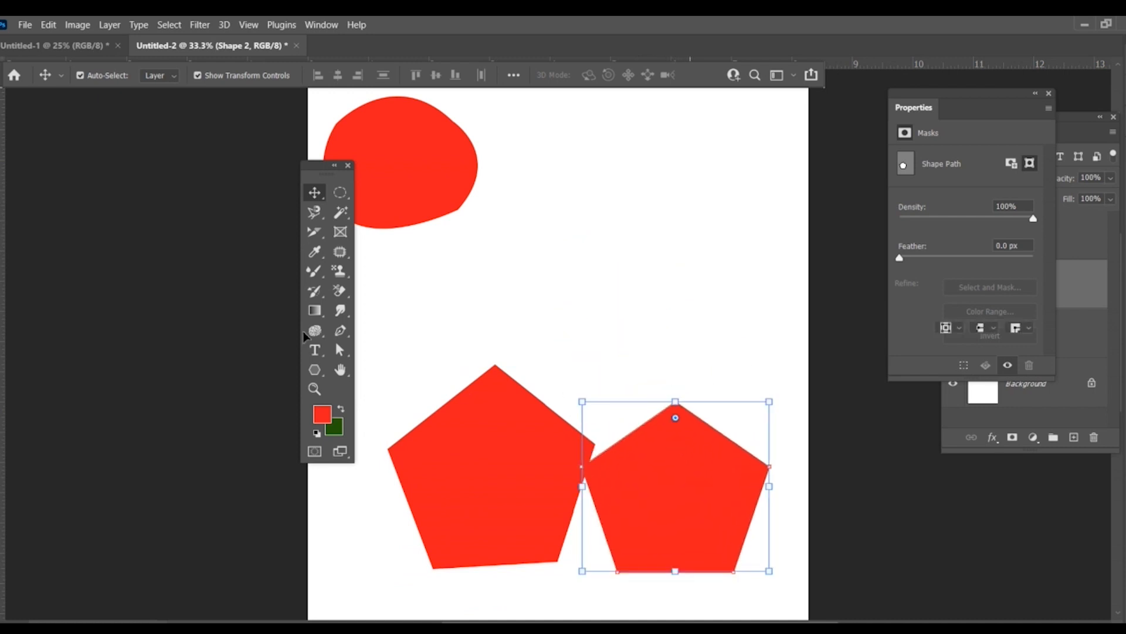
Step: Draw a red heart about 687 x 971 px with the Freeform Pen tool and move it down between the pentagons
click(339, 332)
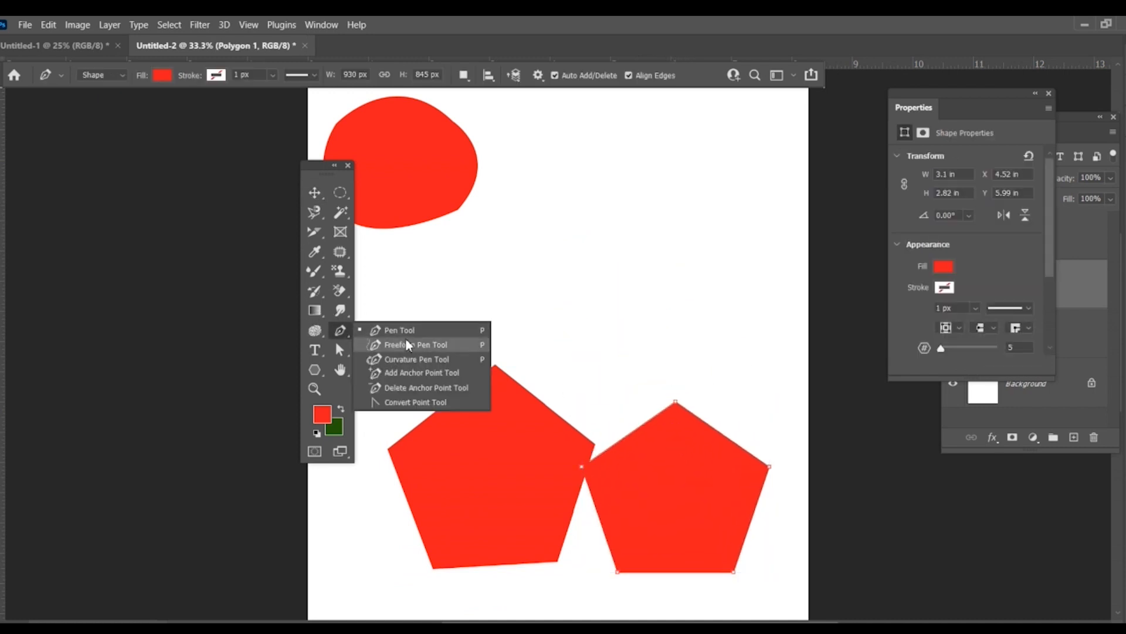
click(420, 350)
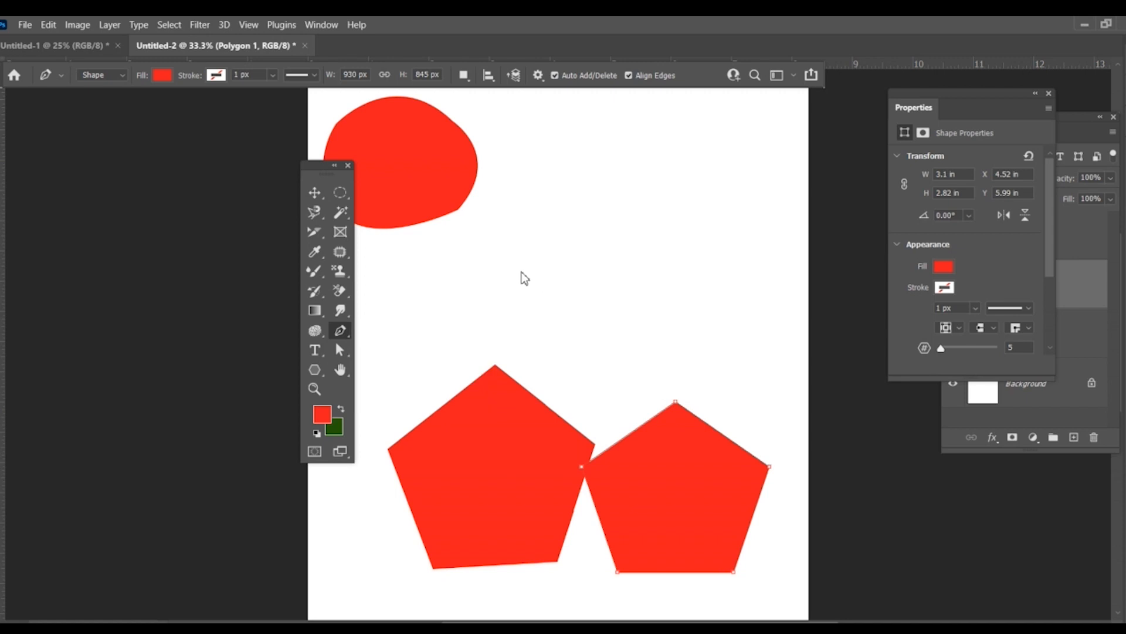
scroll(546, 257, up, 2)
mouse_move(547, 255)
mouse_down()
mouse_move(551, 184)
mouse_move(583, 174)
mouse_move(603, 209)
mouse_move(611, 188)
mouse_move(642, 176)
mouse_move(680, 217)
mouse_move(615, 369)
mouse_move(546, 255)
mouse_up()
key(v)
drag(613, 237, 579, 388)
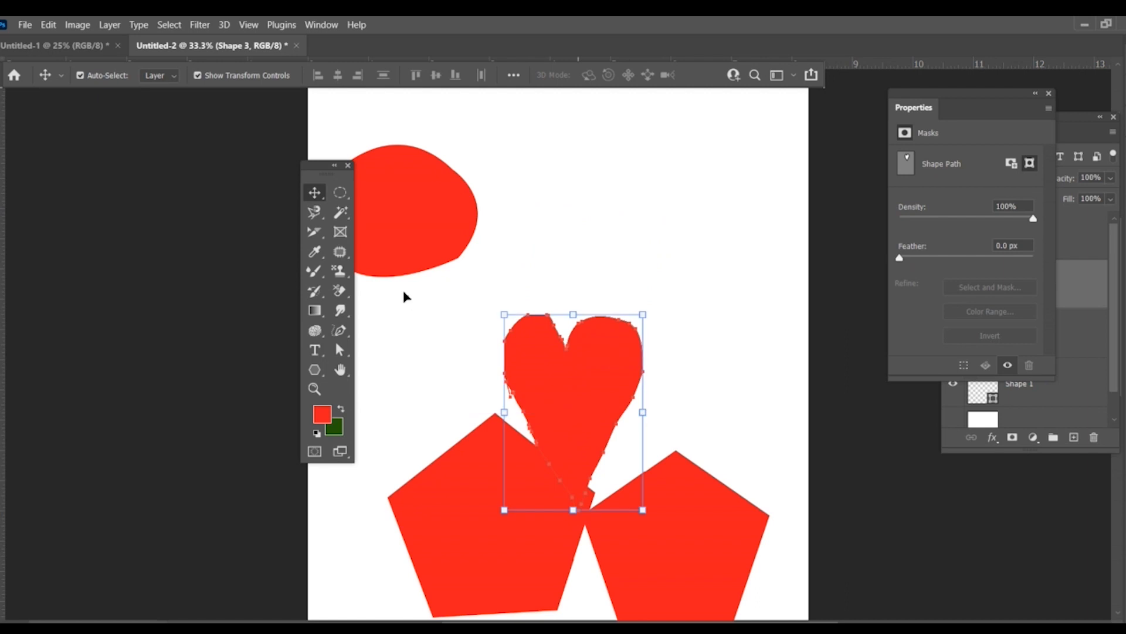
Step: Distort the heart's outline with the Curvature Pen tool, pulling points out of both upper lobes and stretching its left side to about 1041 x 1007 px
click(341, 331)
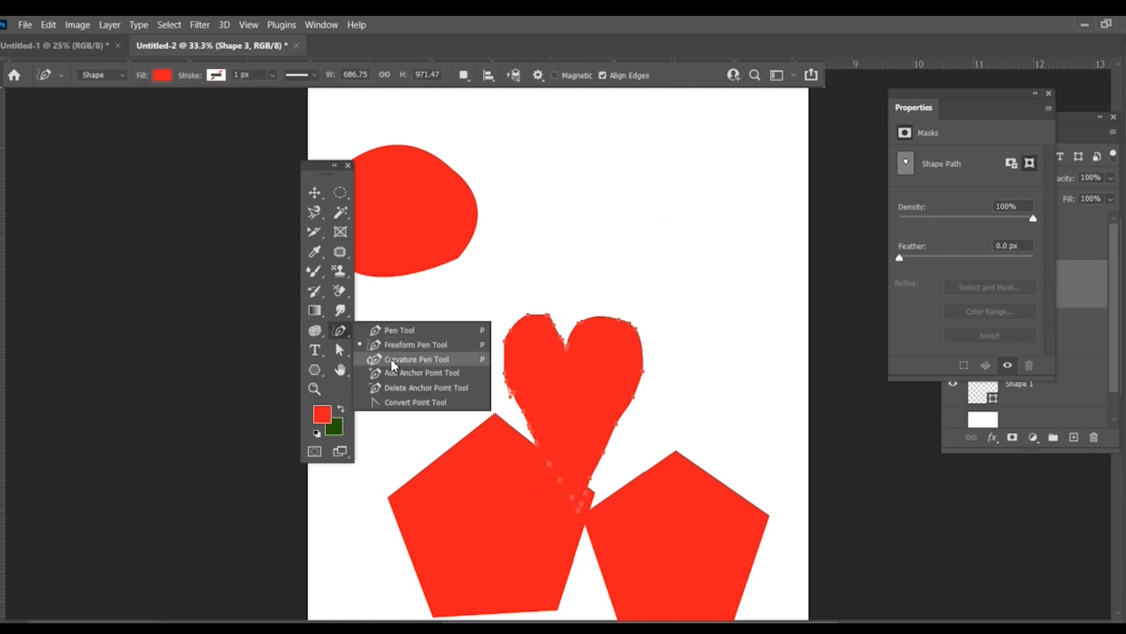
click(431, 362)
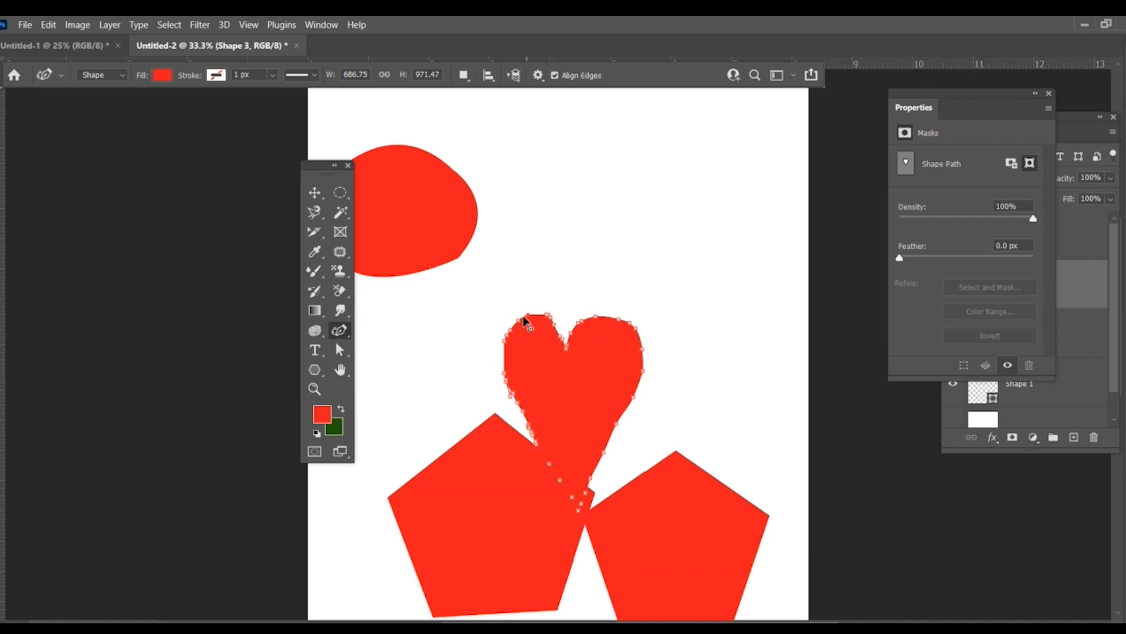
drag(496, 336, 503, 319)
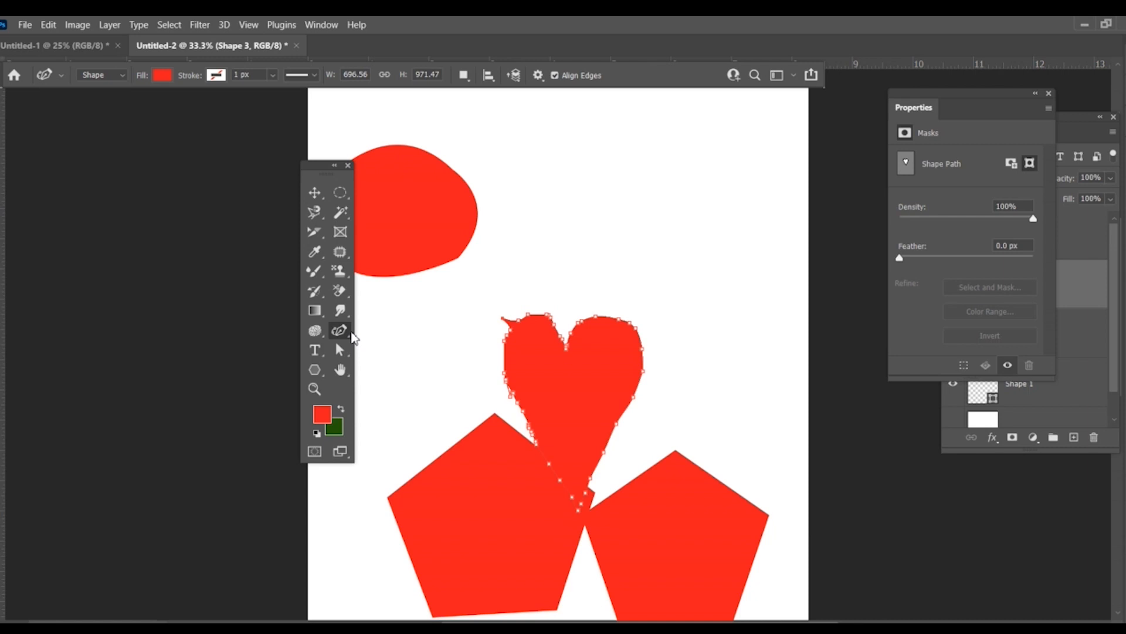
right_click(350, 332)
click(523, 359)
click(713, 481)
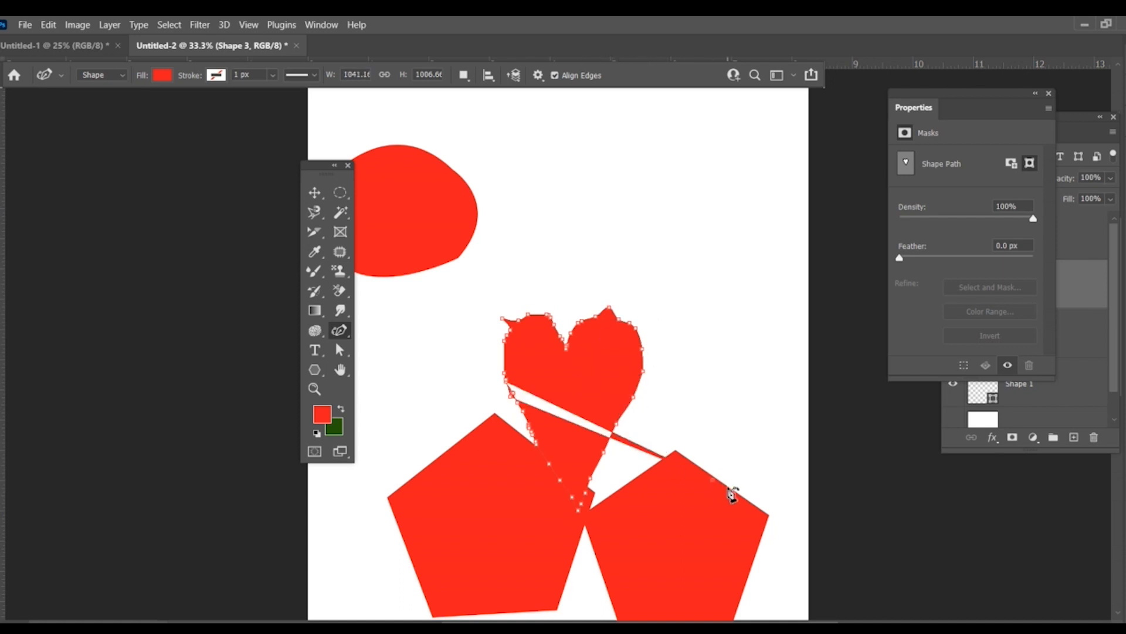
Step: Move the traced pentagon to the canvas's upper-right area and the distorted heart to the lower left
click(339, 334)
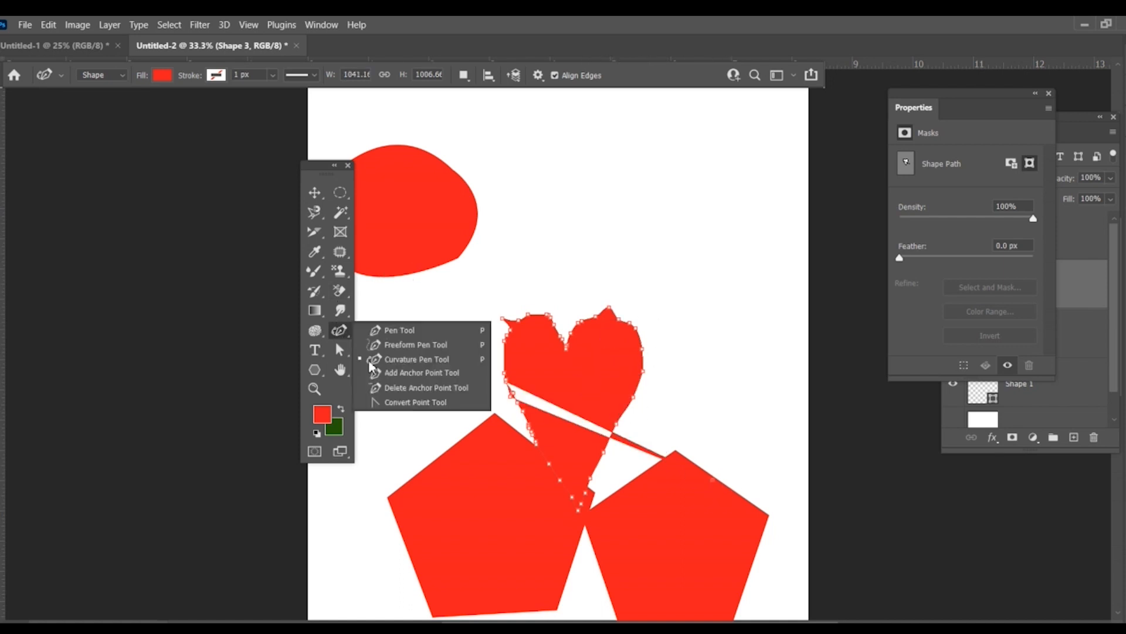
click(399, 374)
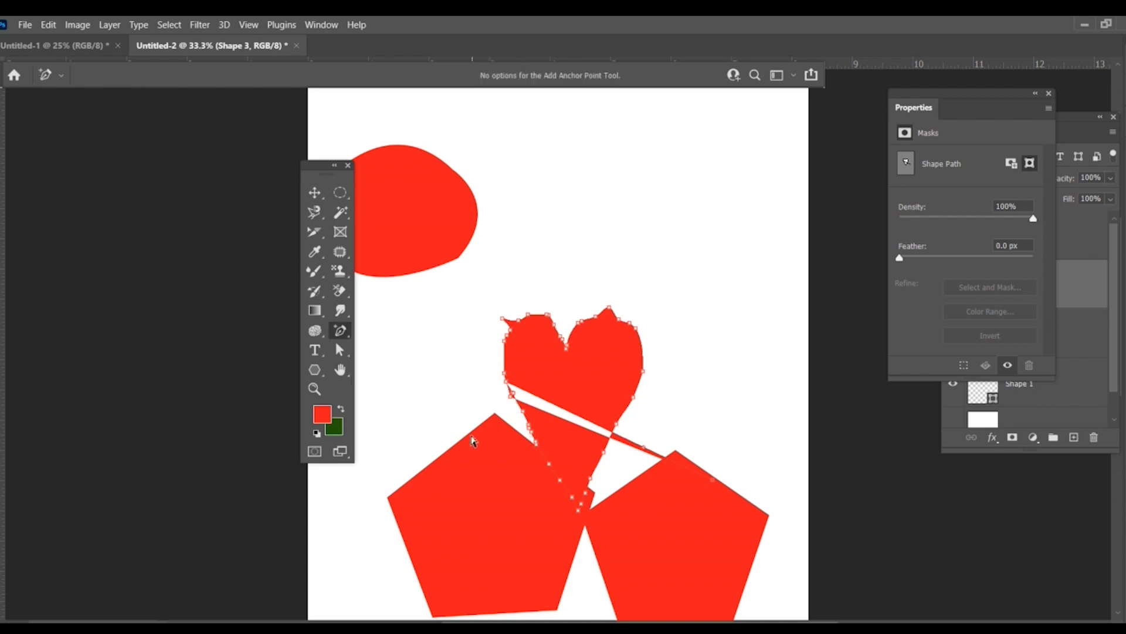
key(v)
drag(475, 533, 707, 183)
drag(513, 423, 378, 518)
drag(702, 197, 616, 258)
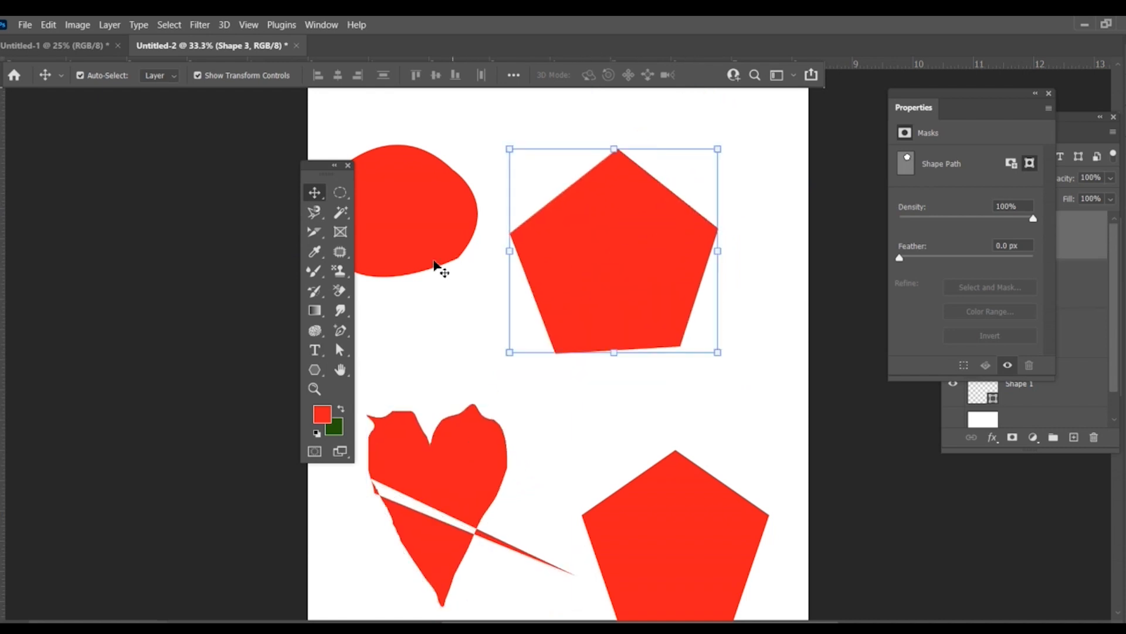
Step: Close the Properties panel and add an anchor point midway along the traced pentagon's upper-left edge
right_click(340, 330)
click(393, 329)
right_click(345, 332)
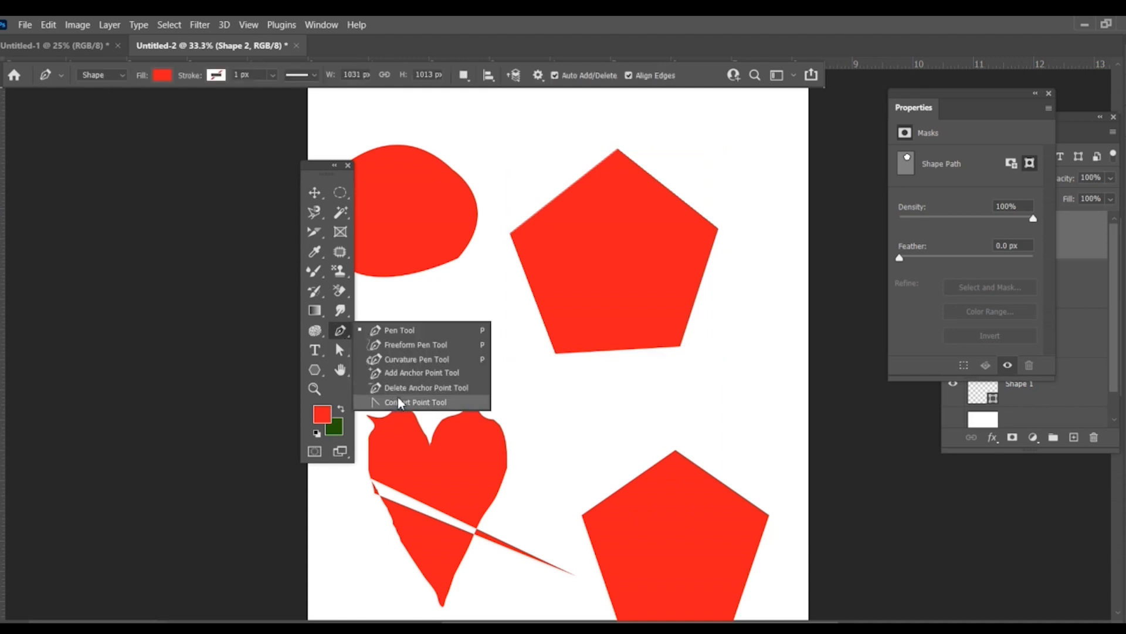
click(410, 373)
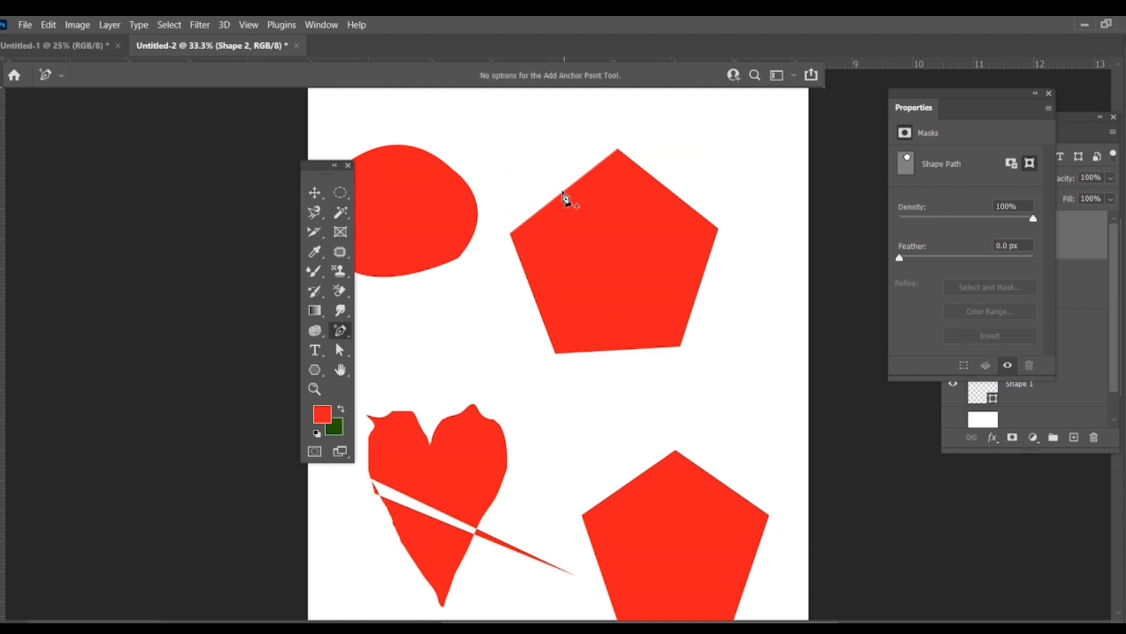
click(1048, 94)
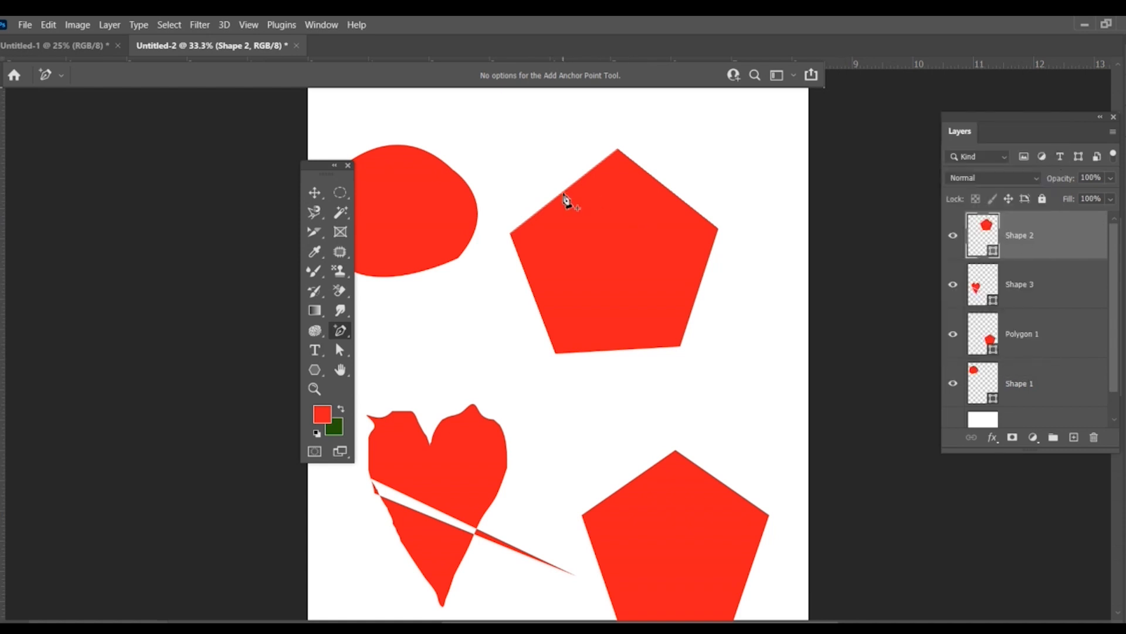
click(321, 193)
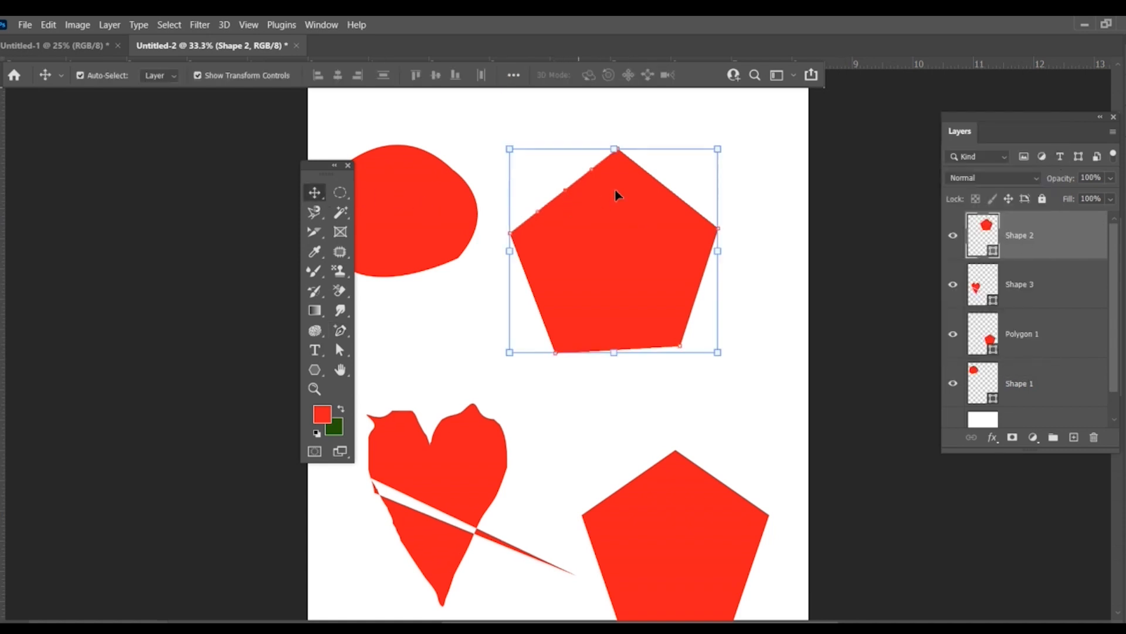
Step: Draw a red five-sided polygon about 2.91 x 2.68 in on the upper half of the blank canvas
click(351, 340)
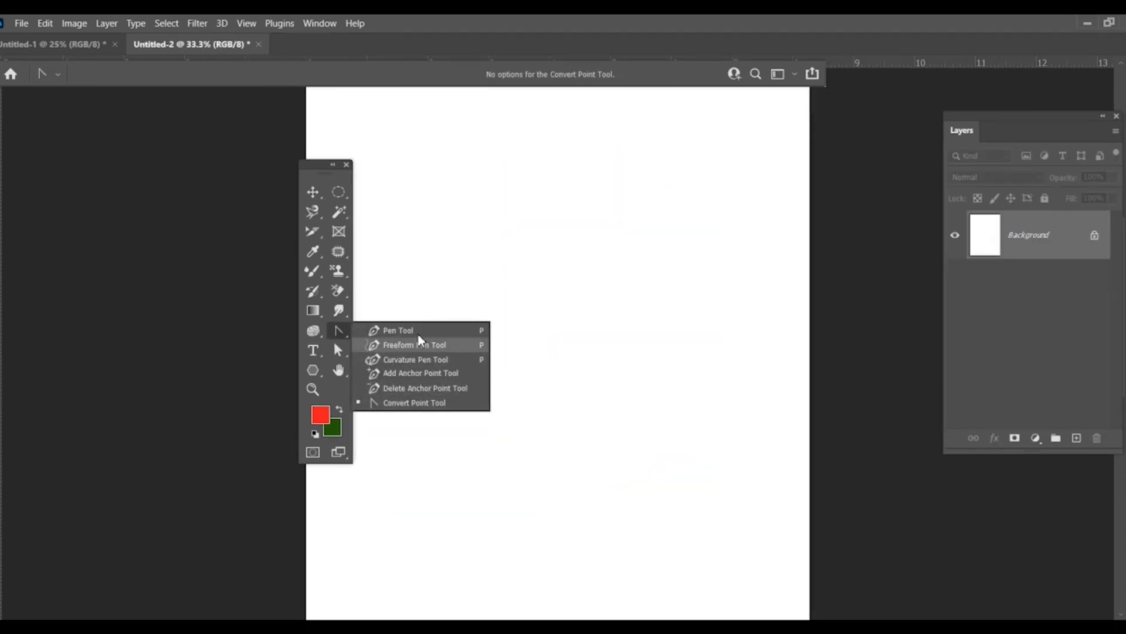
click(314, 371)
drag(458, 335, 634, 172)
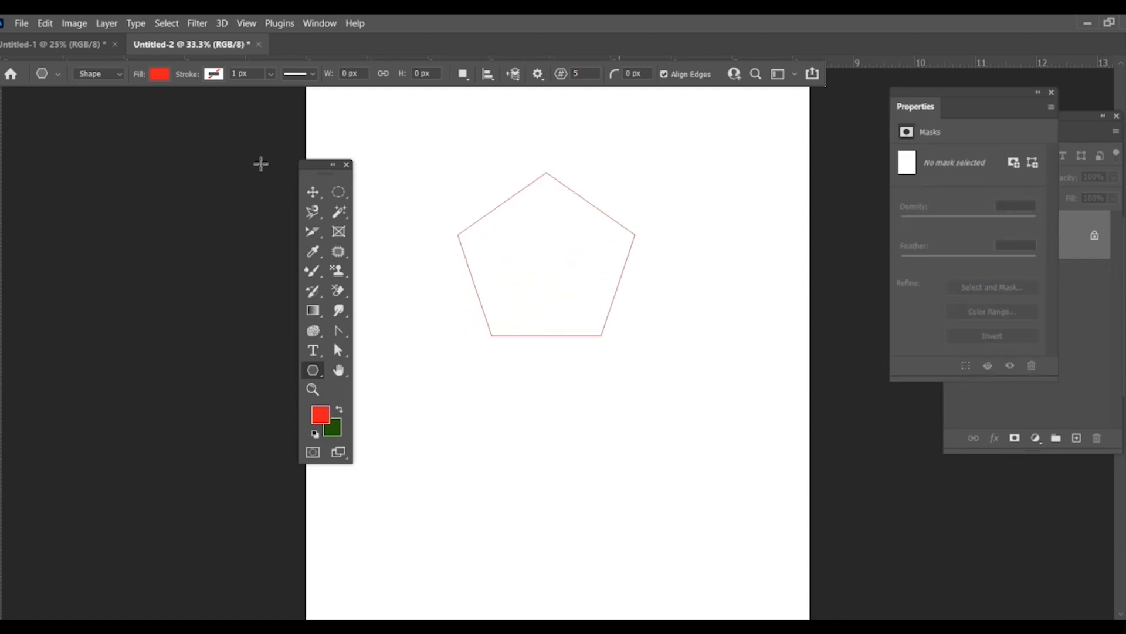
click(314, 196)
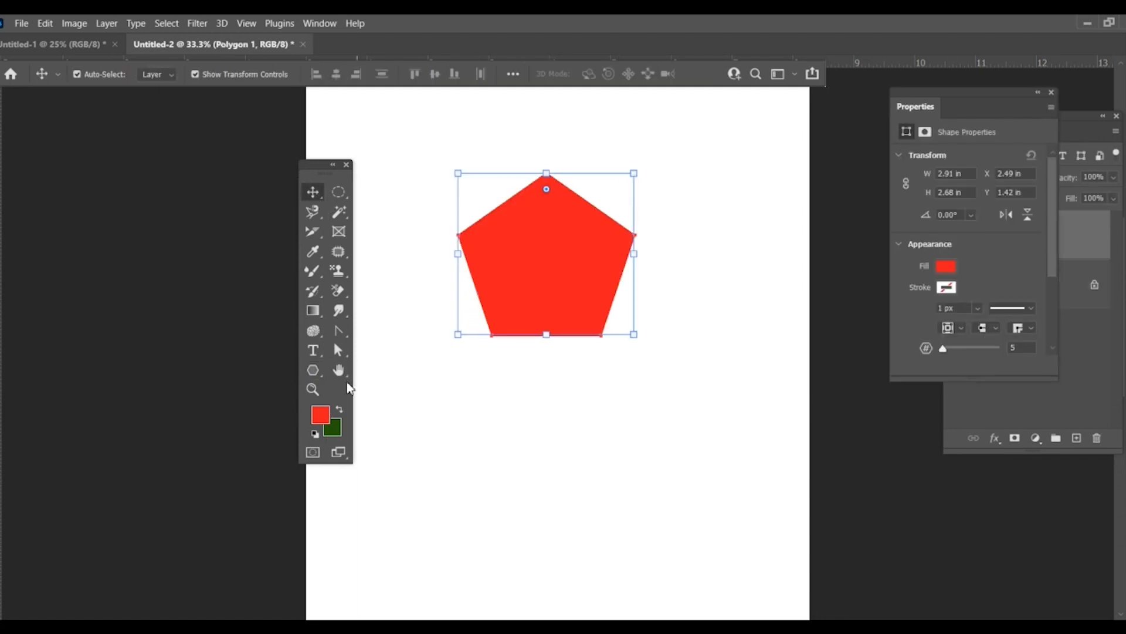
Step: Delete the polygon's top anchor point, accepting the conversion of the live shape to a regular path
click(333, 337)
click(400, 391)
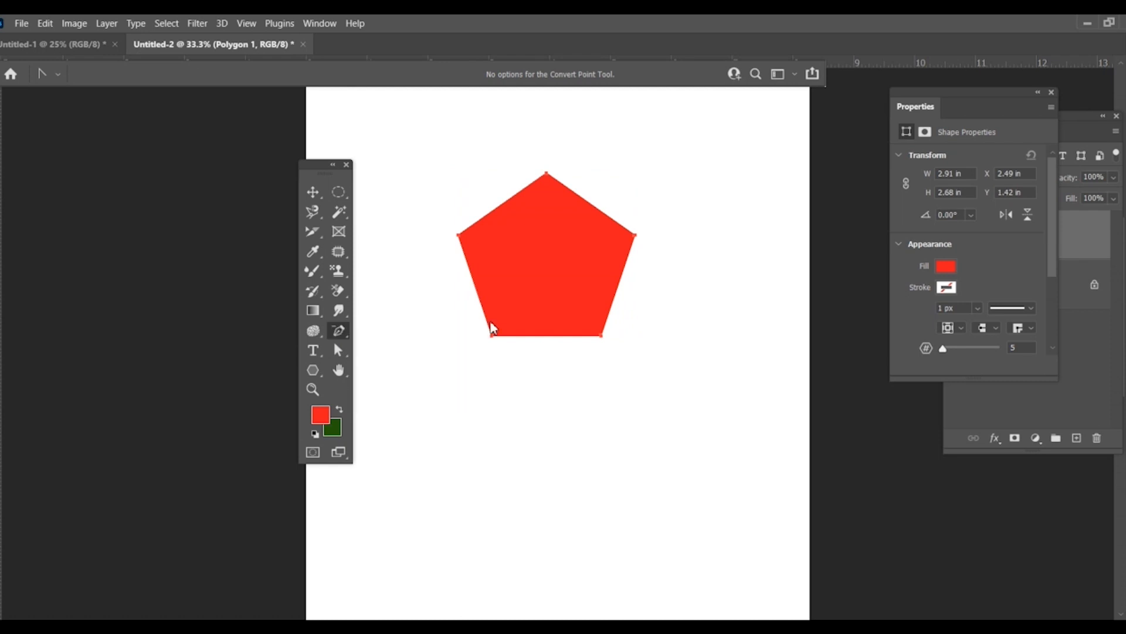
click(548, 174)
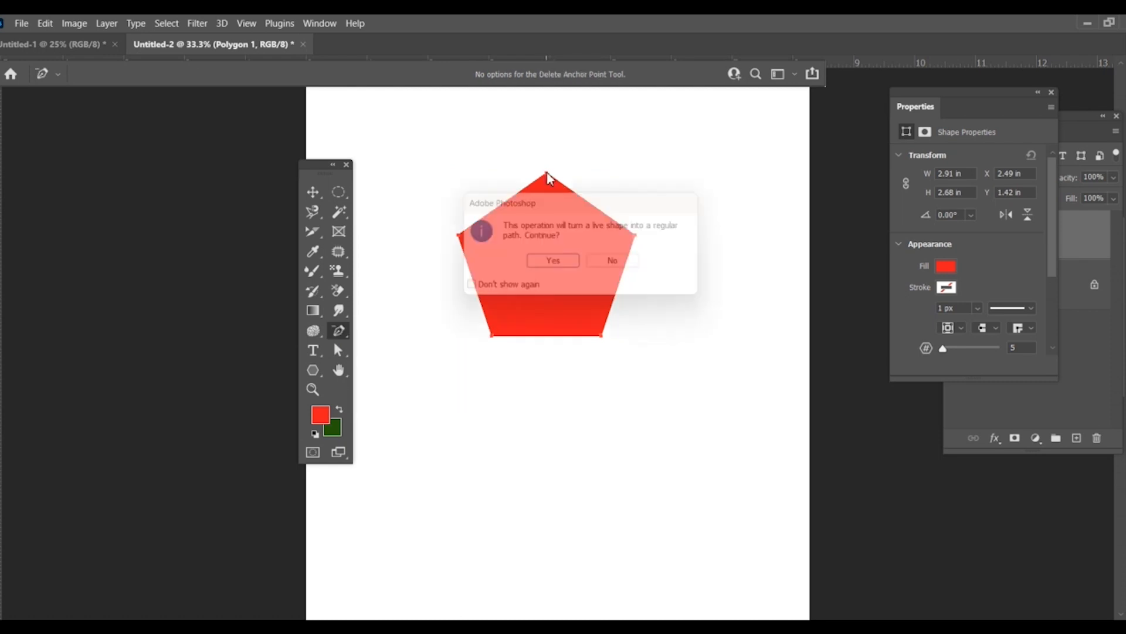
click(550, 267)
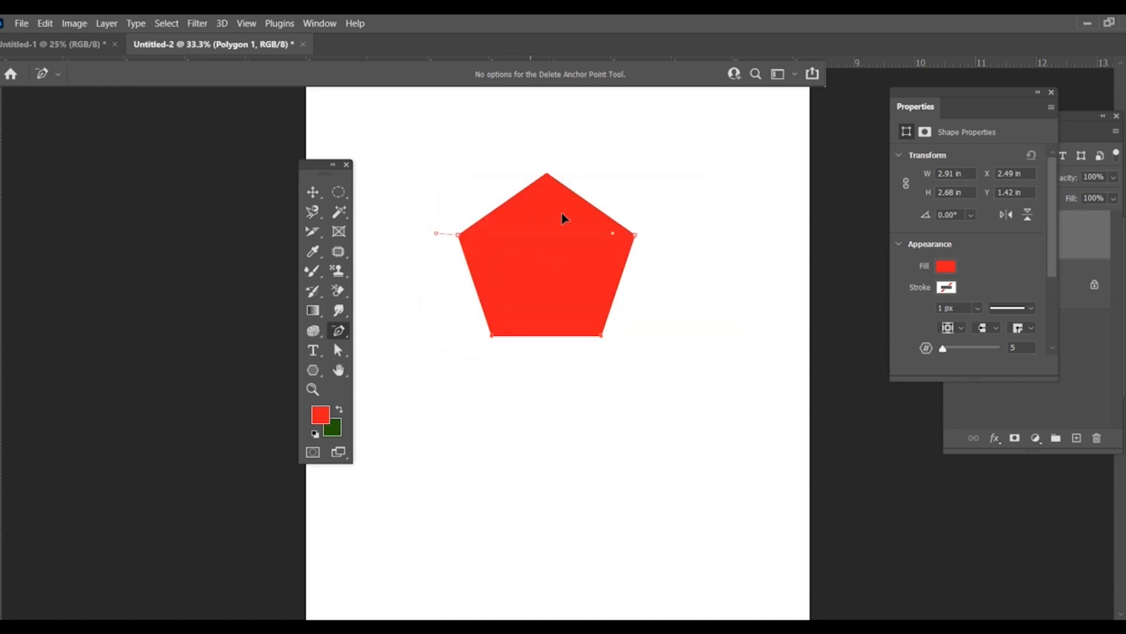
click(551, 247)
click(553, 262)
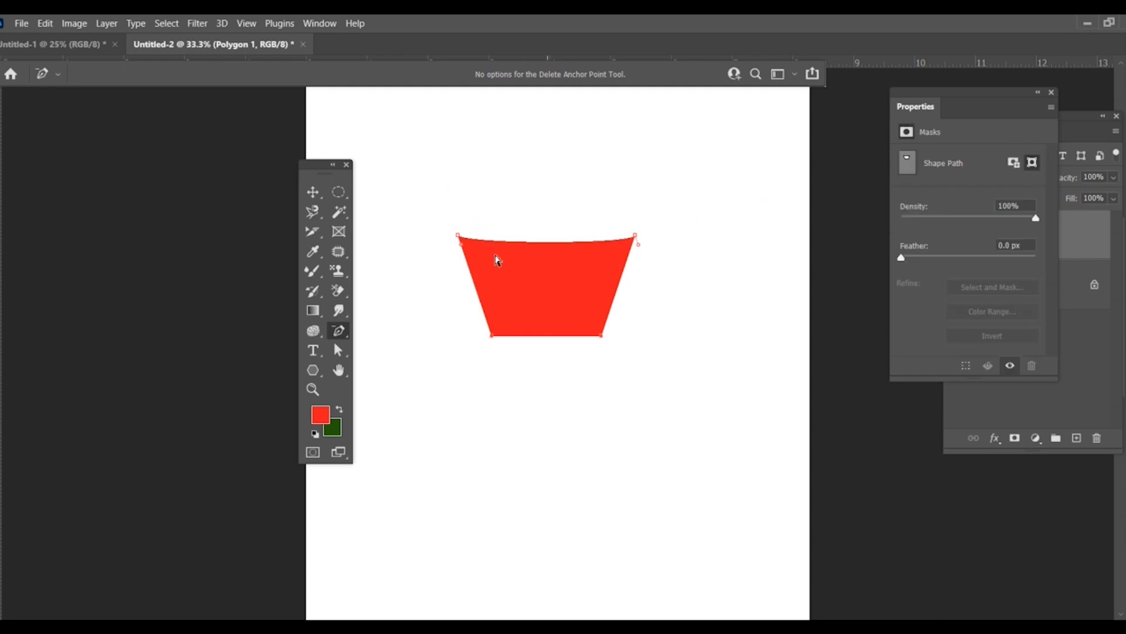
Step: Convert the shape's lower-left corner to a smooth point, pulling its handle outward to curve the adjoining edges
right_click(338, 331)
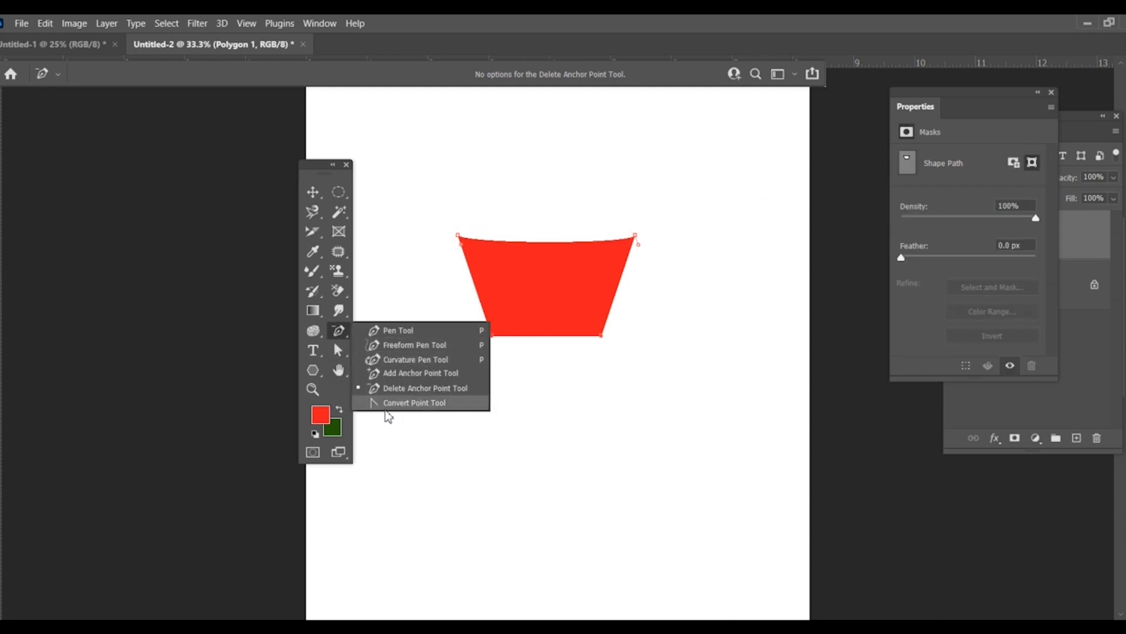
click(417, 402)
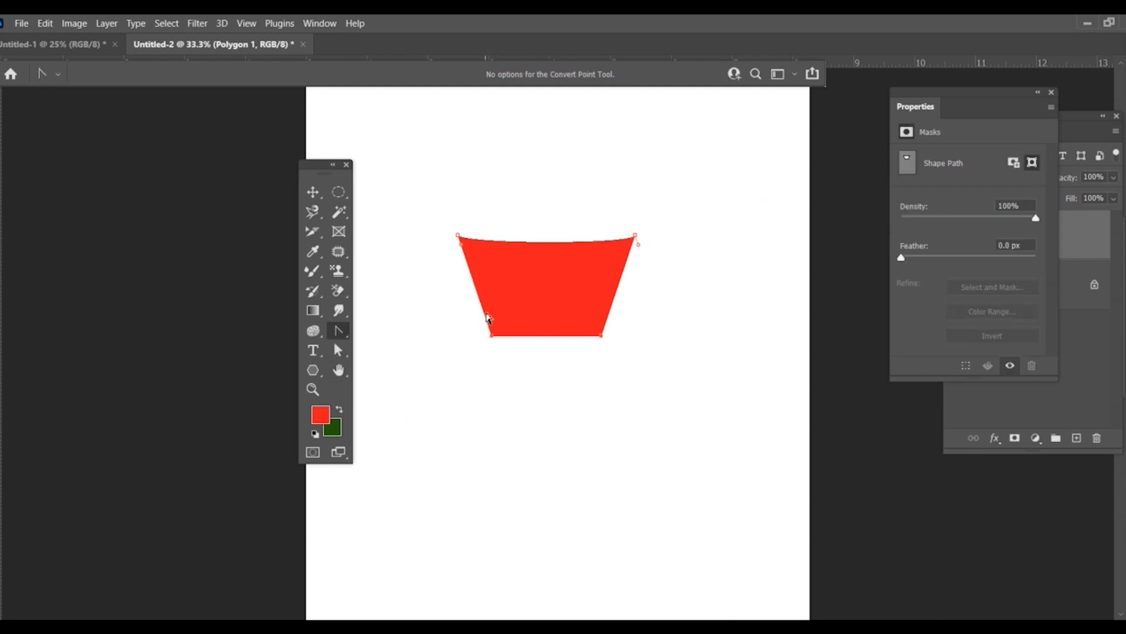
drag(491, 336, 393, 383)
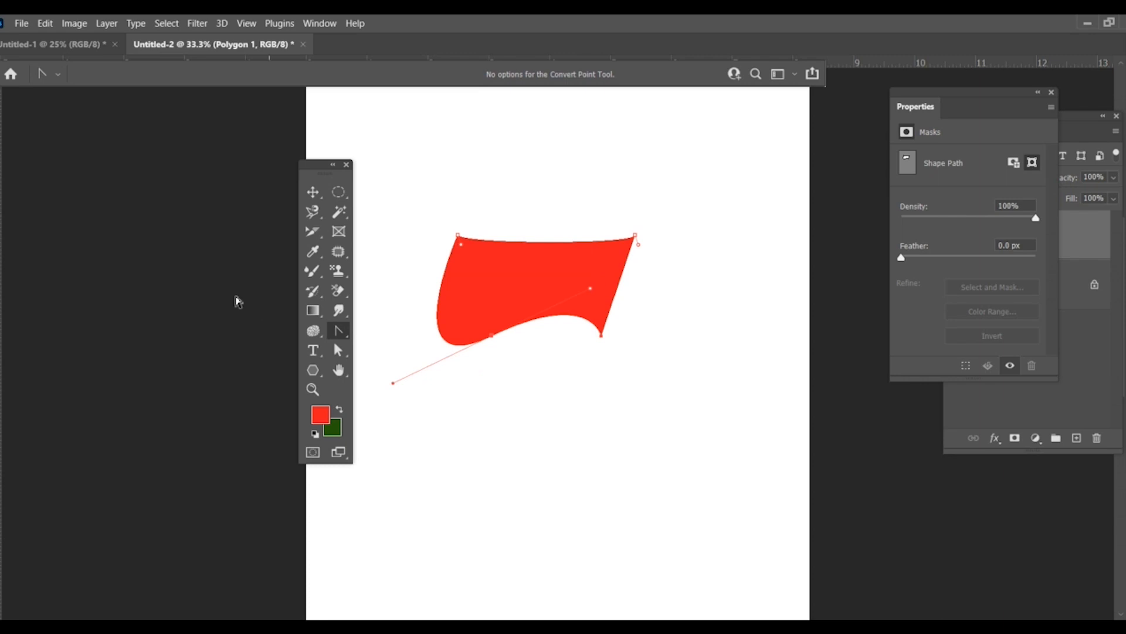
Step: Move the curved red shape slightly down and delete it from the canvas
right_click(340, 331)
click(398, 328)
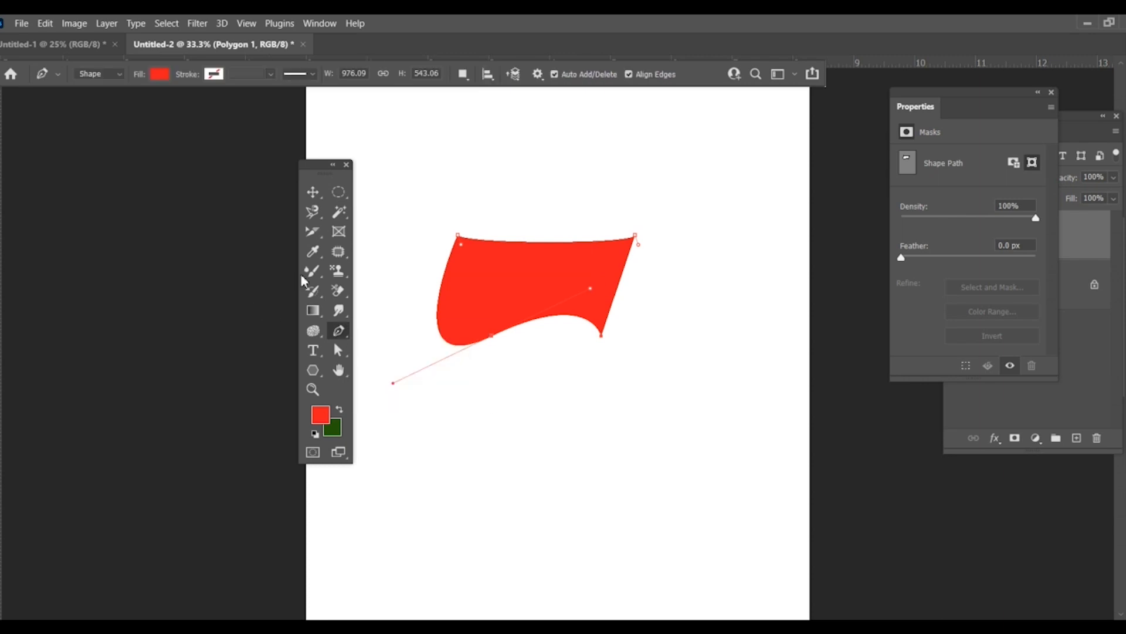
click(302, 195)
drag(578, 271, 576, 295)
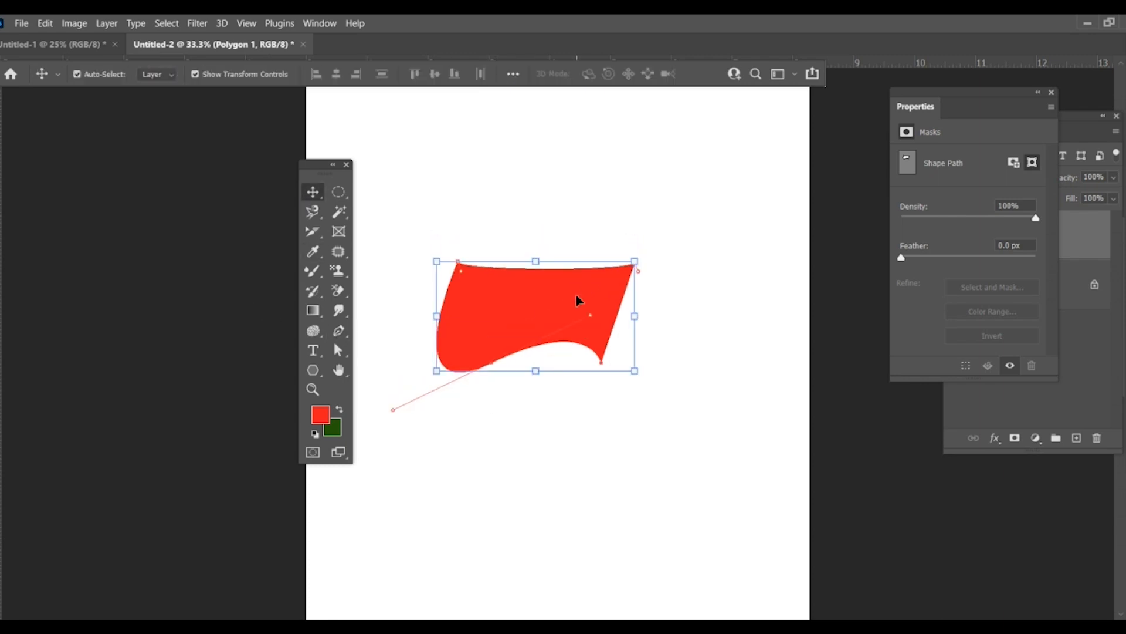
key(Delete)
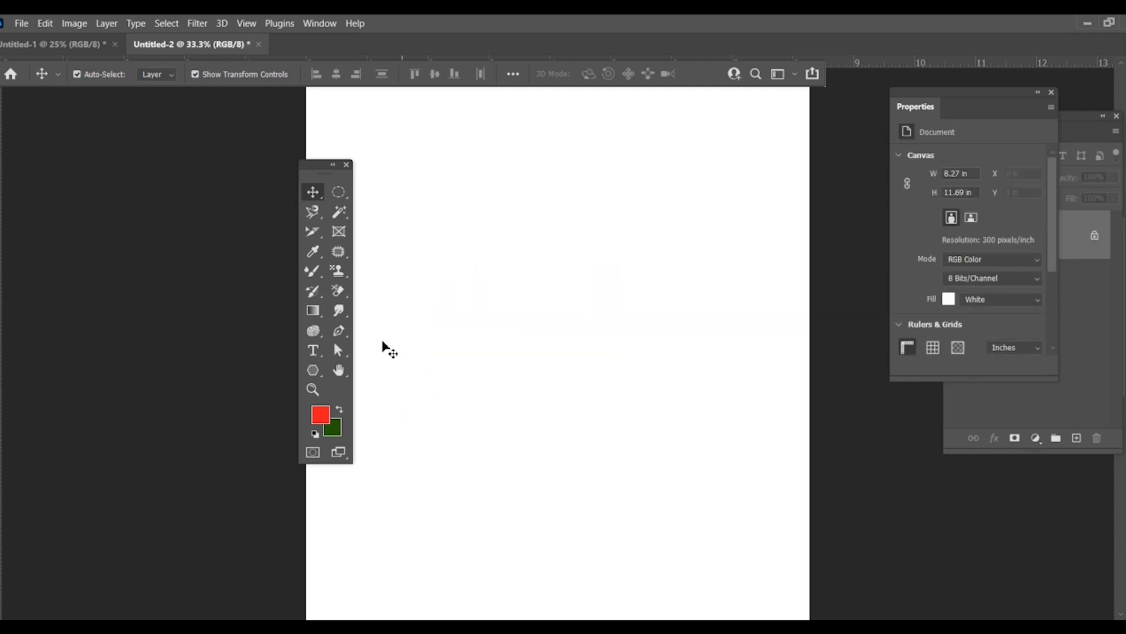
Step: Choose the Pen tool and switch its drawing mode from Shape to Path
click(339, 331)
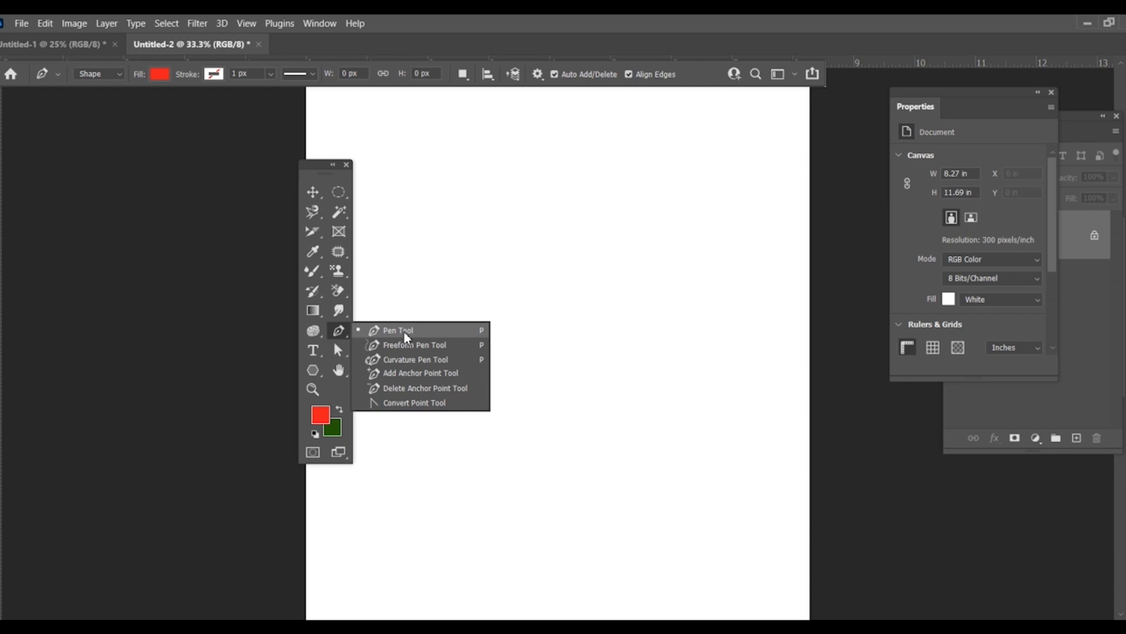
click(405, 333)
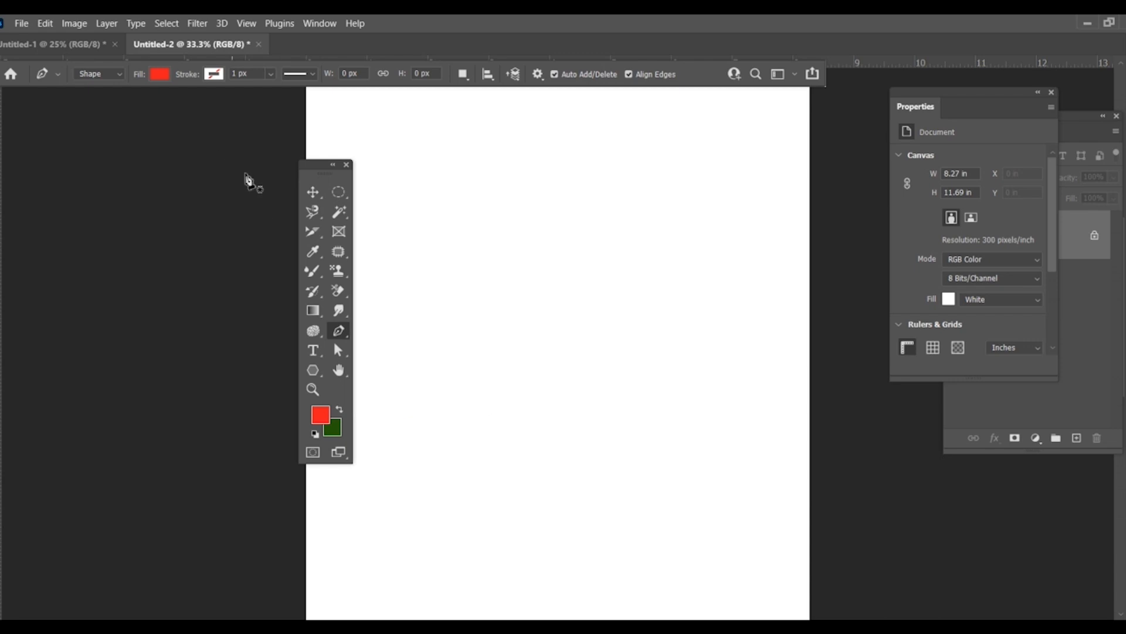
click(107, 76)
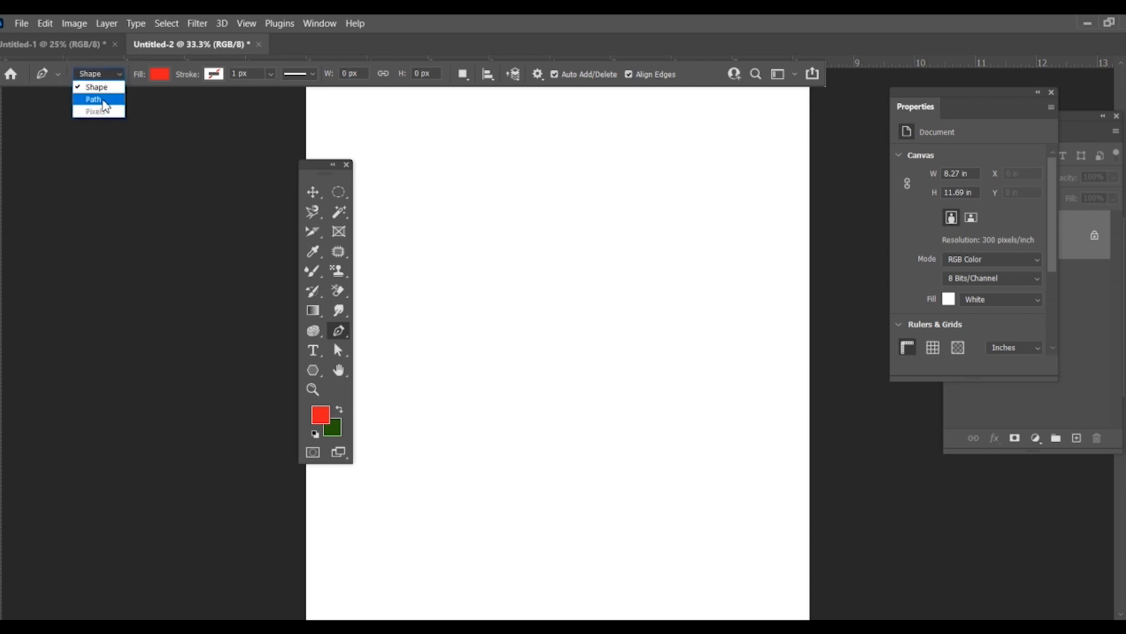
click(104, 100)
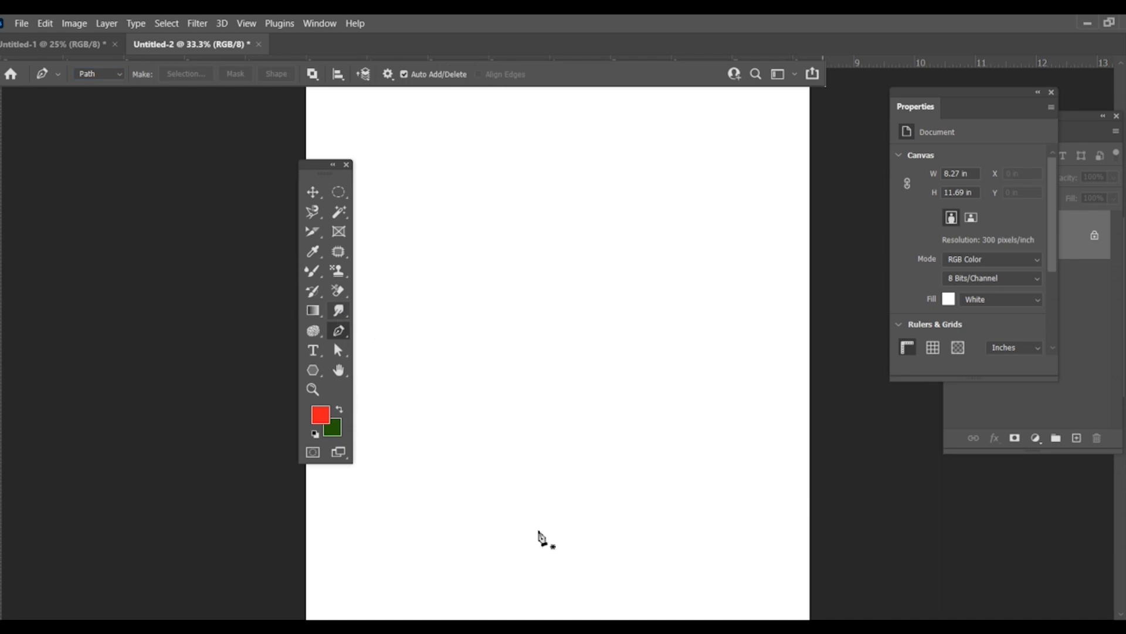
Step: Open the portrait photo 3de77df2de56a80c02f125f18fd17a7c.jpg from the 7 7 22 folder
click(21, 29)
click(21, 41)
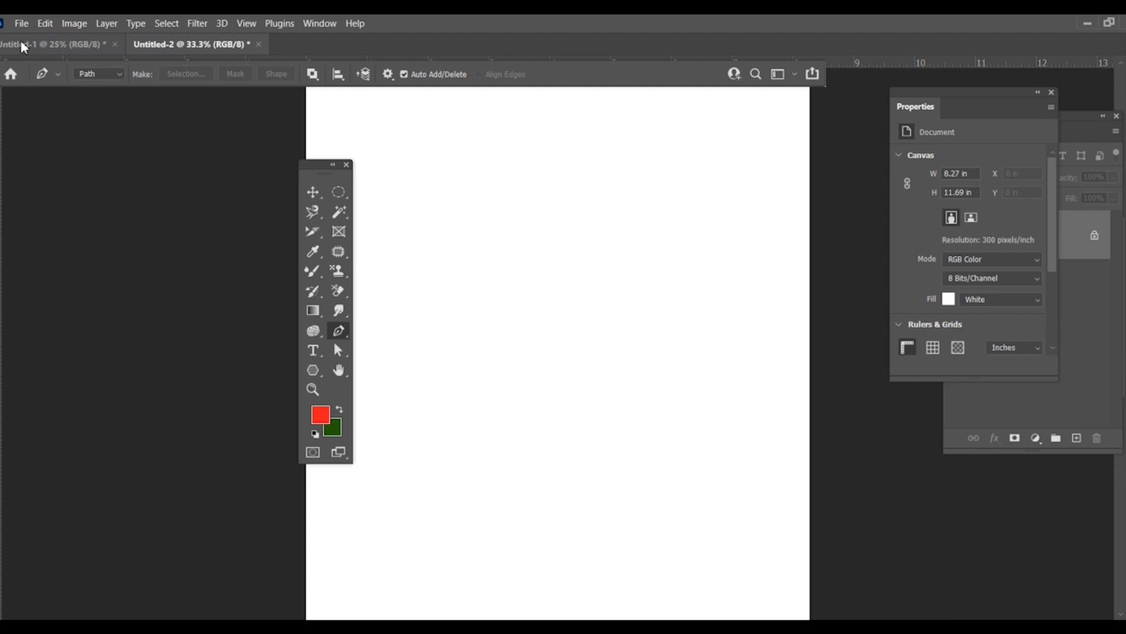
click(939, 80)
click(21, 24)
click(33, 53)
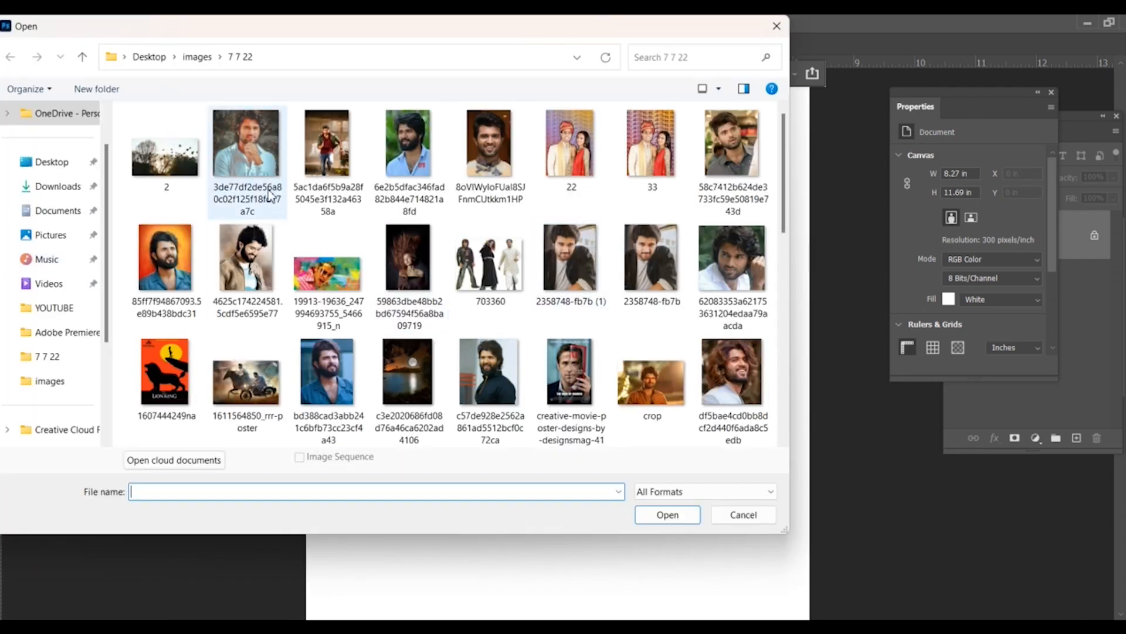
double_click(269, 189)
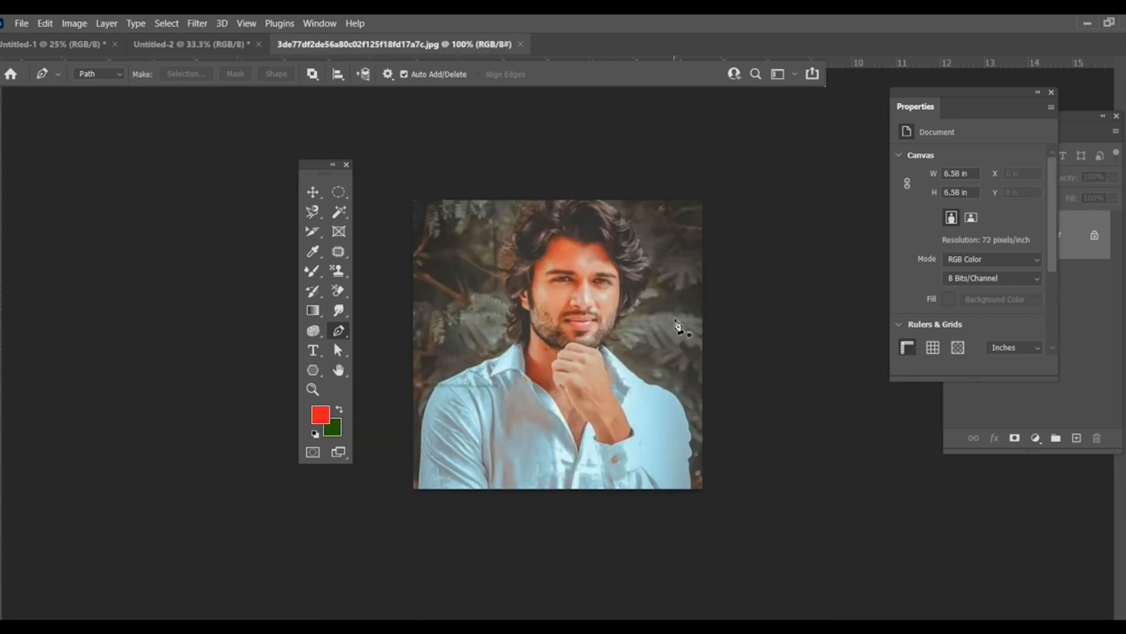
Step: Start a Pen path at the top of the man's hair and trace the hair's right-hand edge down towards the jaw
key(ctrl+plus)
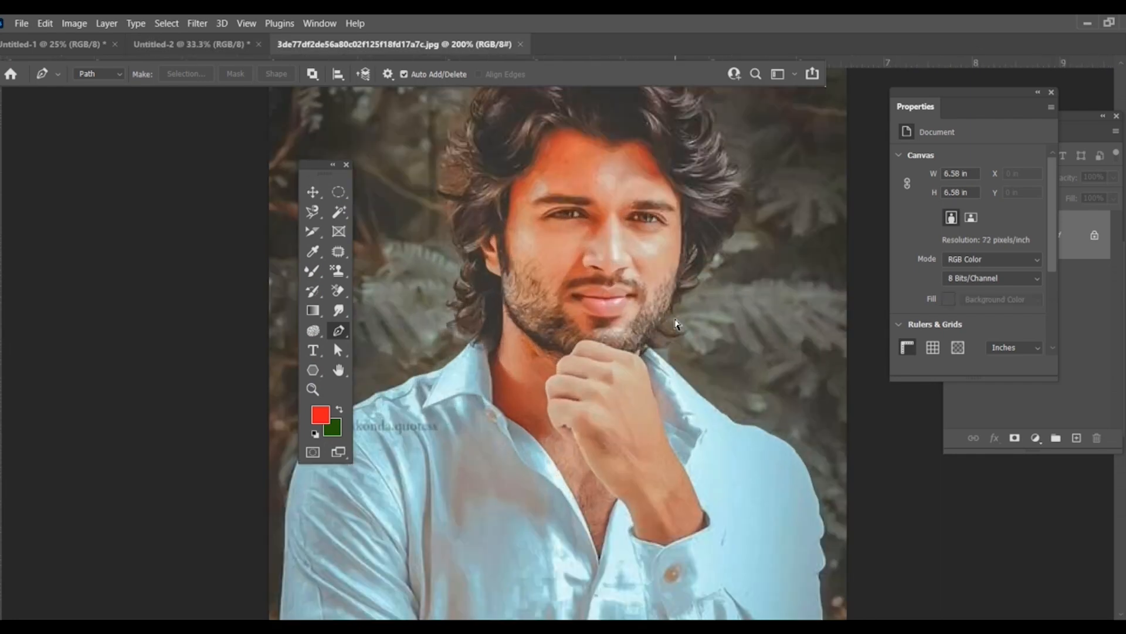
key(ctrl+minus)
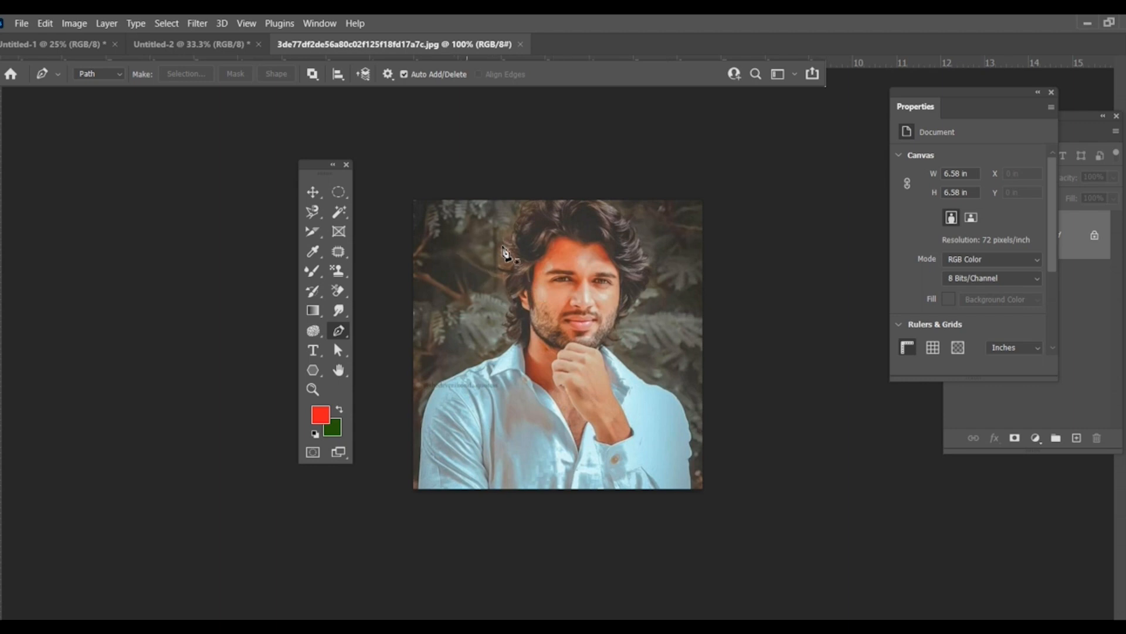
right_click(349, 331)
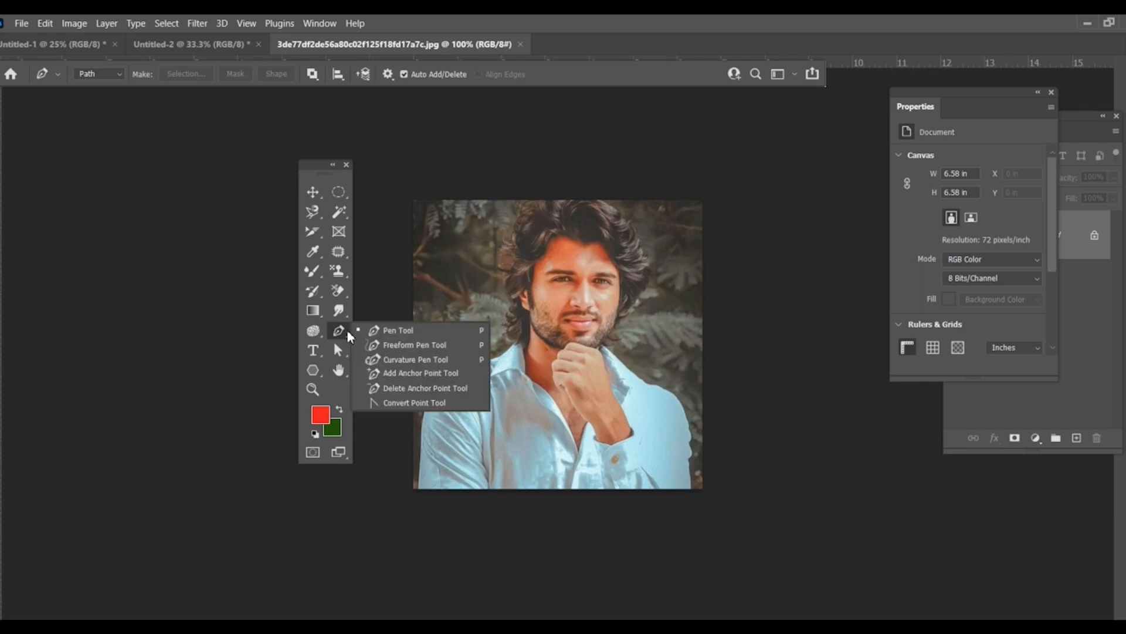
click(375, 328)
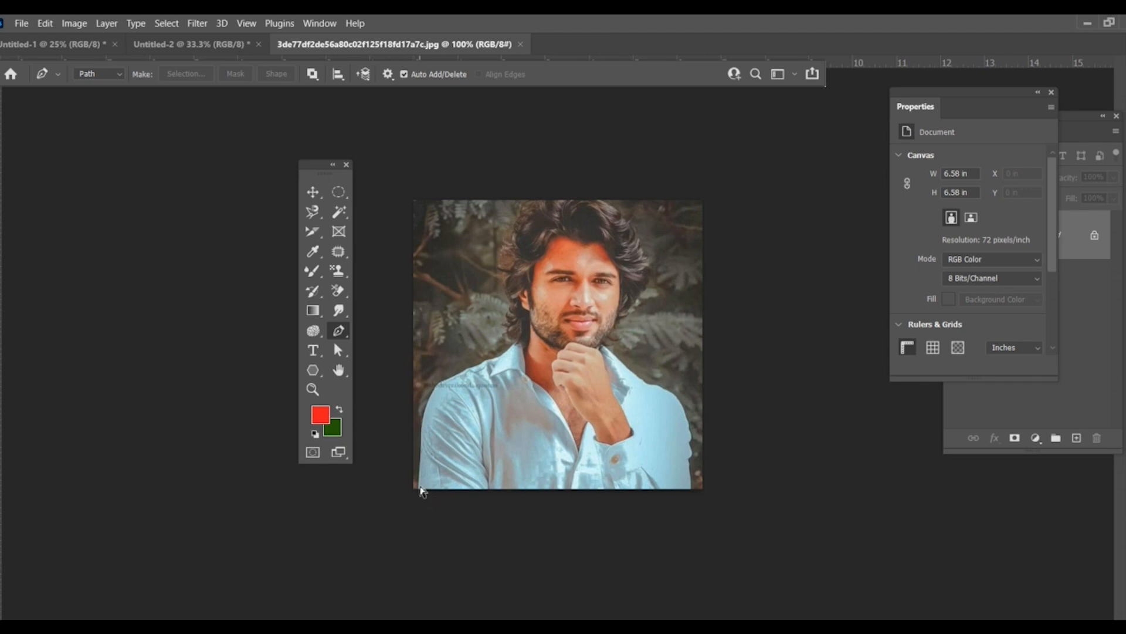
key(ctrl+plus)
key(ctrl+plus)
scroll(425, 462, up, 1)
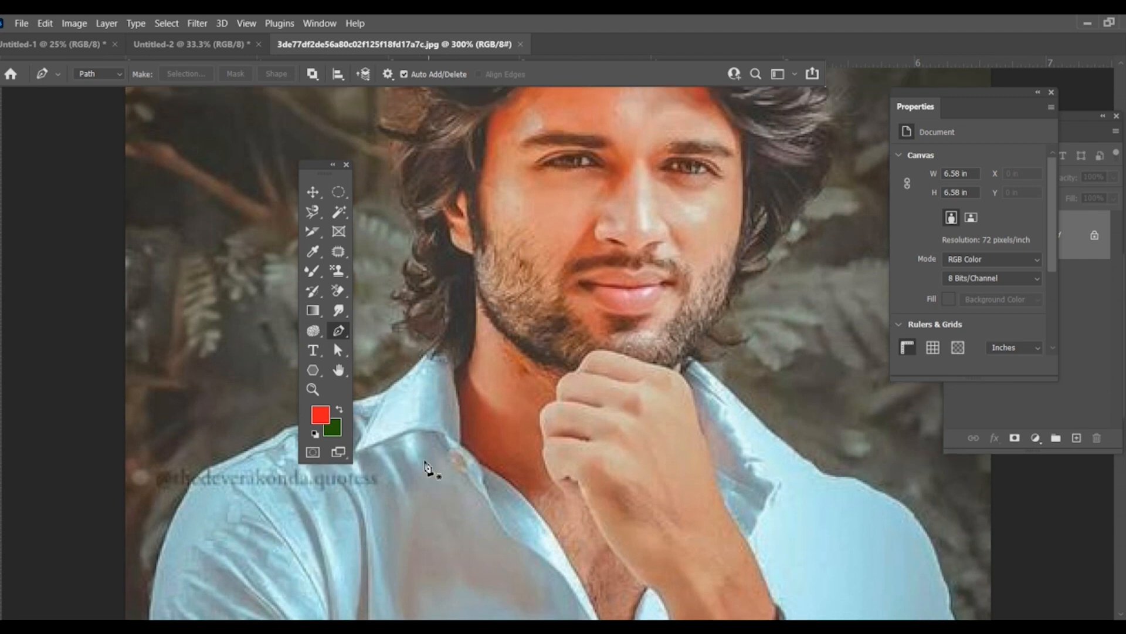
scroll(425, 462, up, 5)
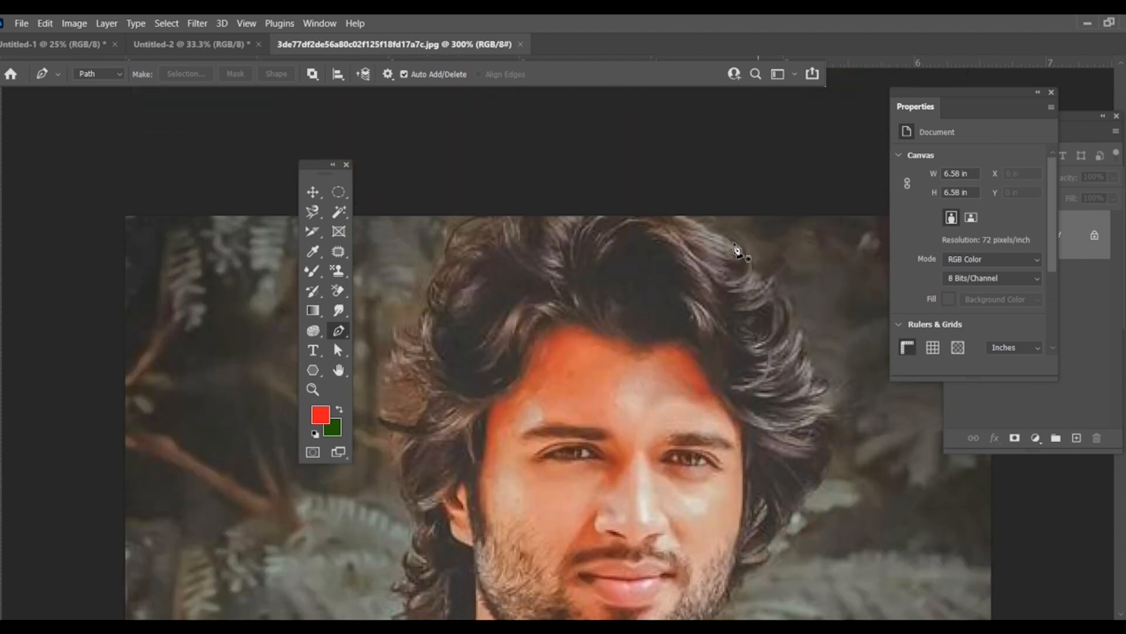
click(678, 216)
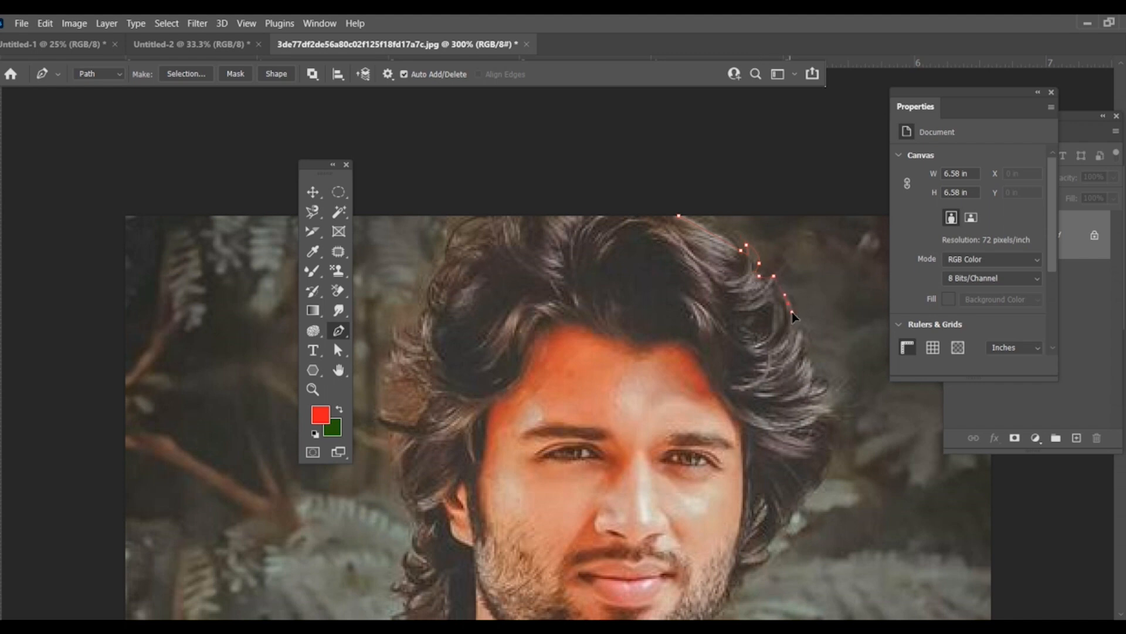
drag(803, 339, 805, 354)
click(825, 420)
click(823, 466)
click(818, 480)
click(806, 502)
click(766, 560)
click(751, 566)
scroll(733, 585, down, 5)
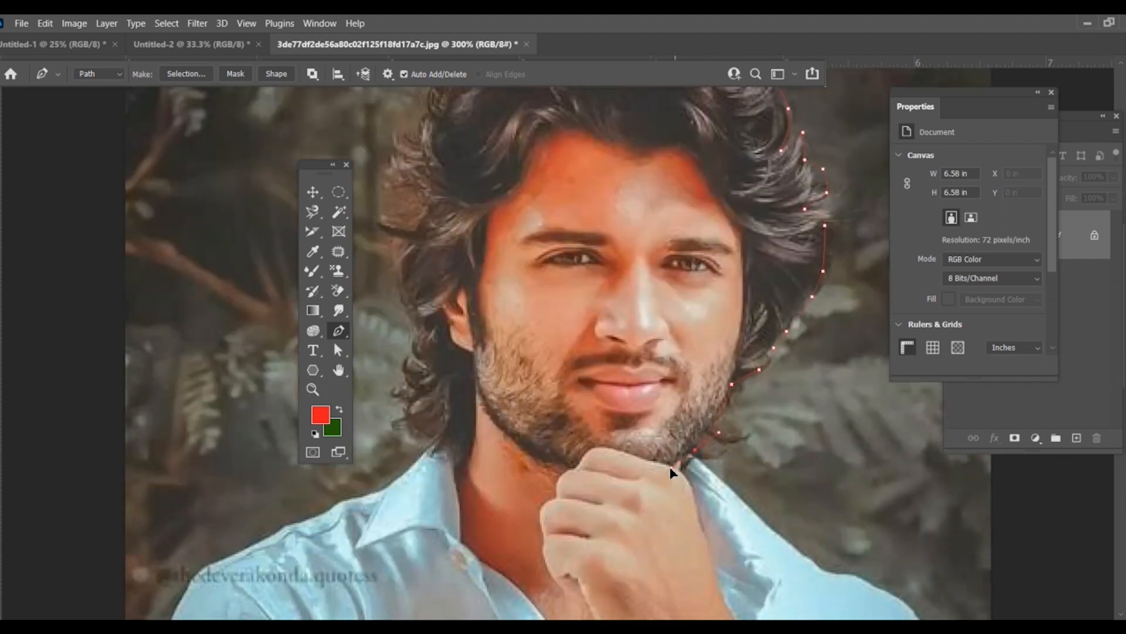
Step: Continue the path from the jaw along the right-hand collar and shoulder, then down the outer sleeve
click(653, 474)
click(743, 491)
click(714, 483)
click(714, 480)
click(759, 526)
click(810, 559)
click(871, 577)
click(908, 607)
click(744, 589)
scroll(561, 506, down, 8)
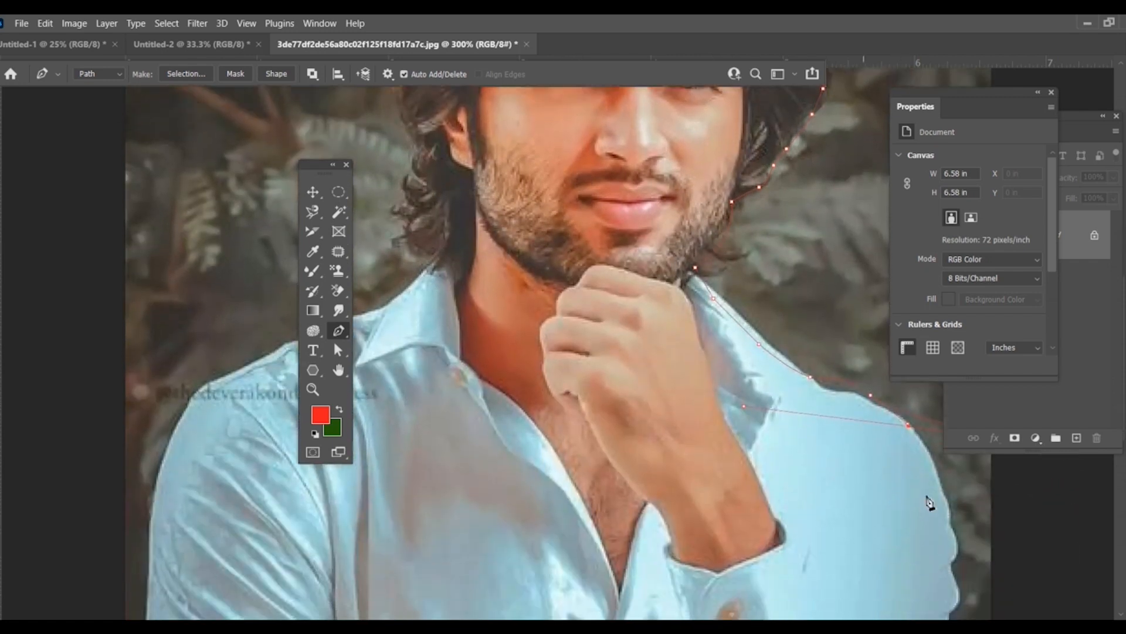
drag(952, 518, 950, 559)
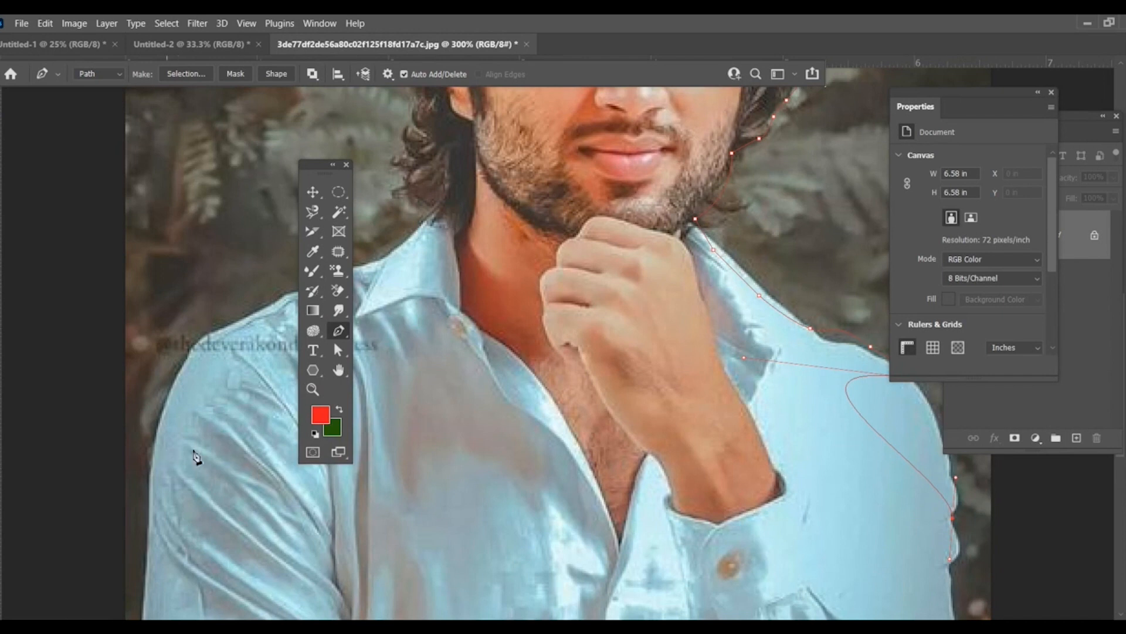
Step: Carry the path across the shirt to the left-hand sleeve and up along that shoulder to the collar
click(162, 453)
scroll(163, 459, up, 5)
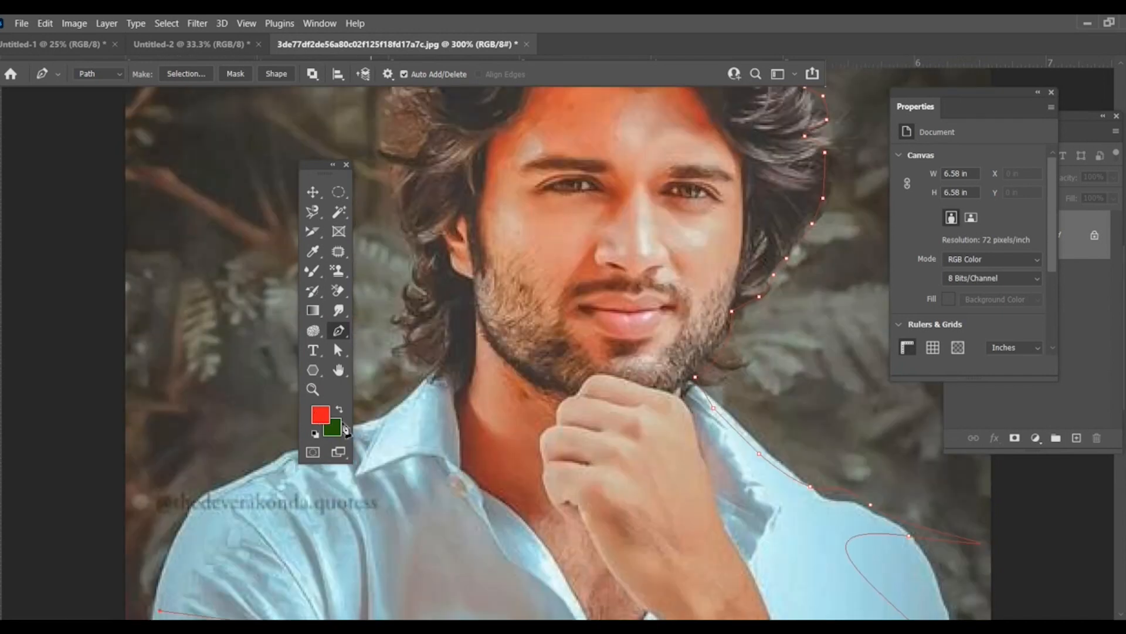
click(166, 505)
click(207, 491)
click(249, 473)
click(365, 426)
Step: Trace the left-hand edge of the hair up over the head and close the path at its starting point
scroll(418, 375, up, 1)
drag(414, 391, 412, 351)
scroll(410, 353, up, 1)
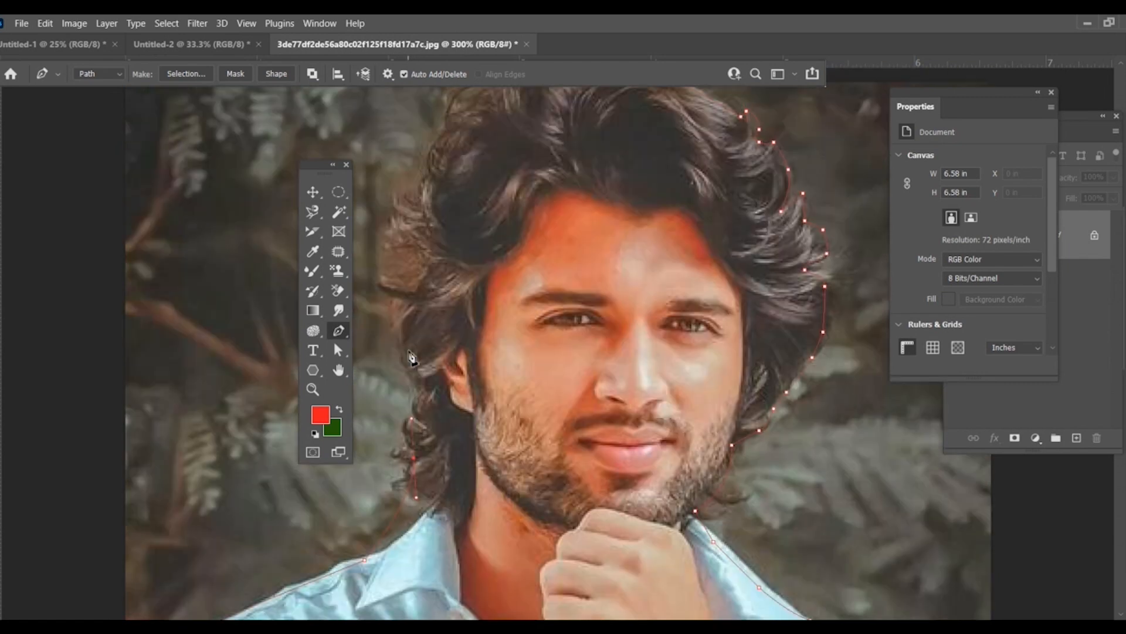
scroll(411, 357, up, 1)
drag(375, 304, 418, 282)
drag(406, 261, 423, 178)
drag(428, 175, 489, 114)
drag(613, 106, 630, 107)
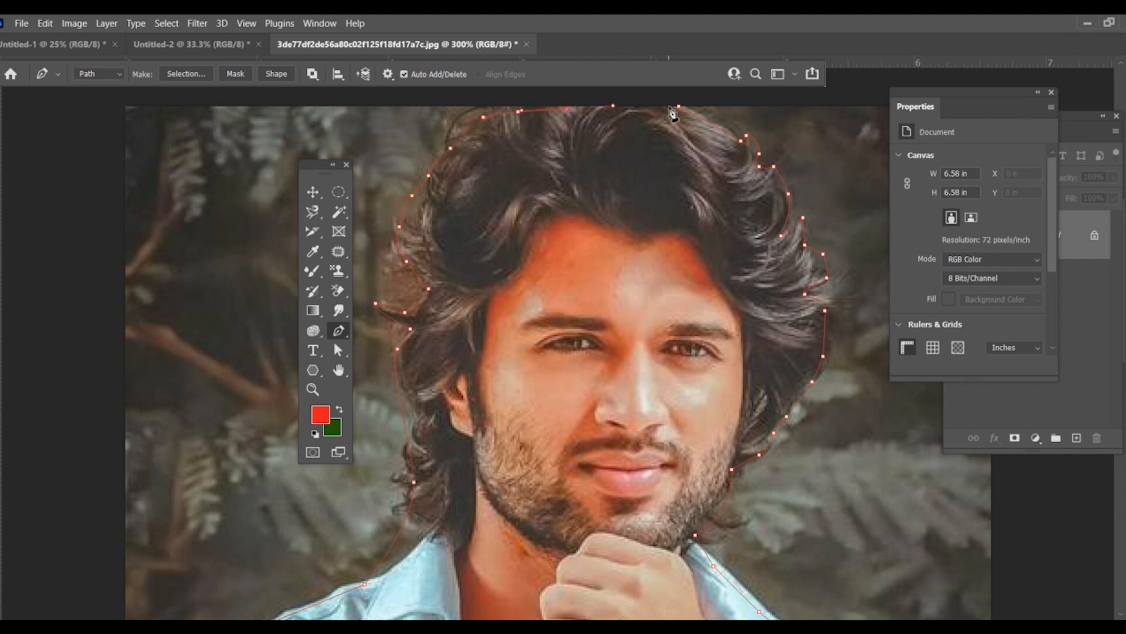
click(677, 106)
Step: Convert the closed path to a selection and move the selected man into the Untitled-2 document
scroll(529, 424, up, 1)
scroll(530, 423, down, 4)
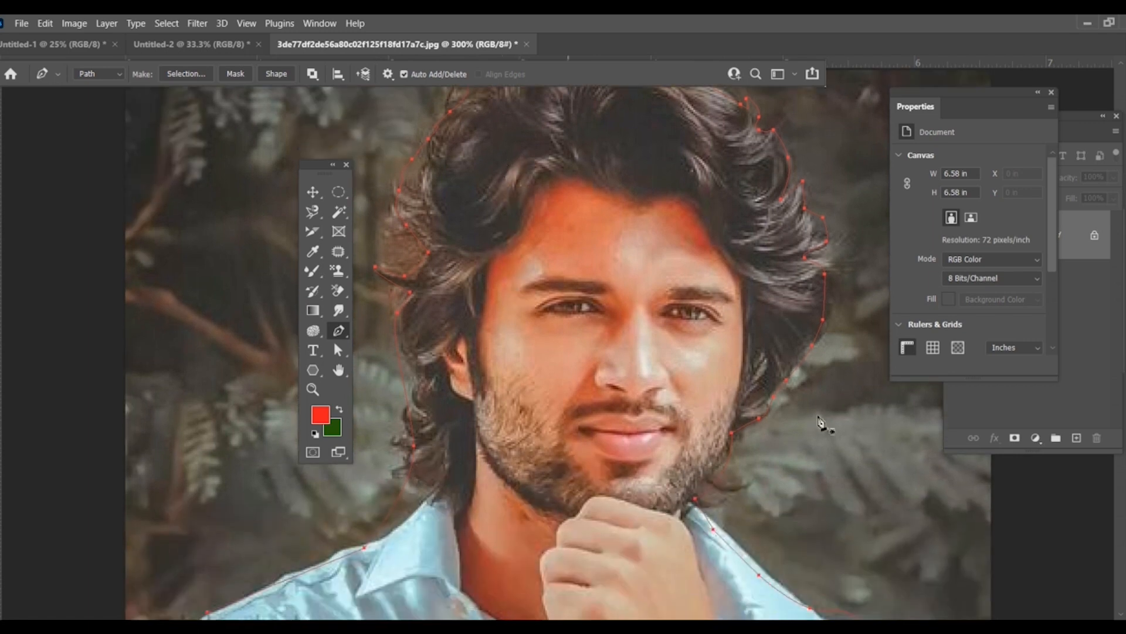
scroll(569, 417, down, 3)
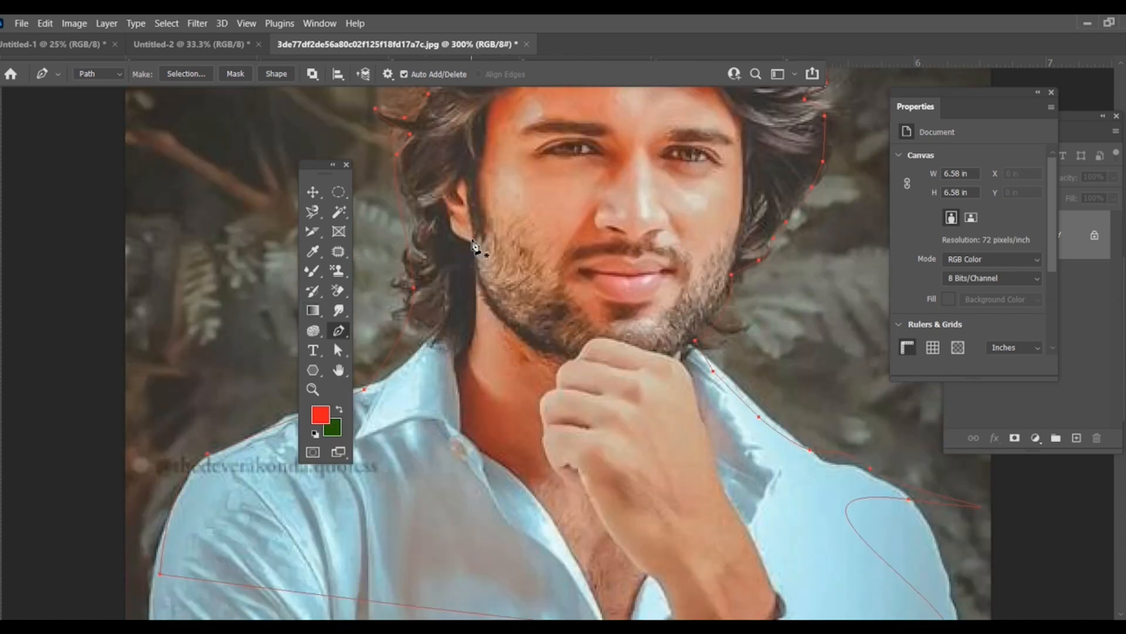
key(ctrl+Return)
scroll(503, 234, up, 2)
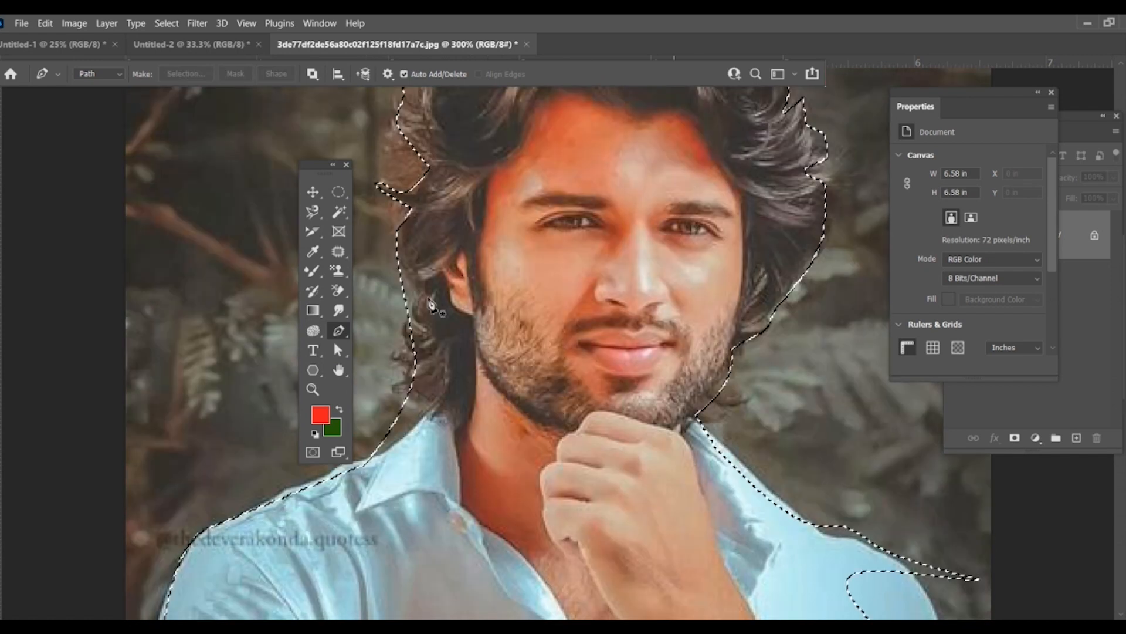
click(312, 192)
drag(582, 317, 609, 344)
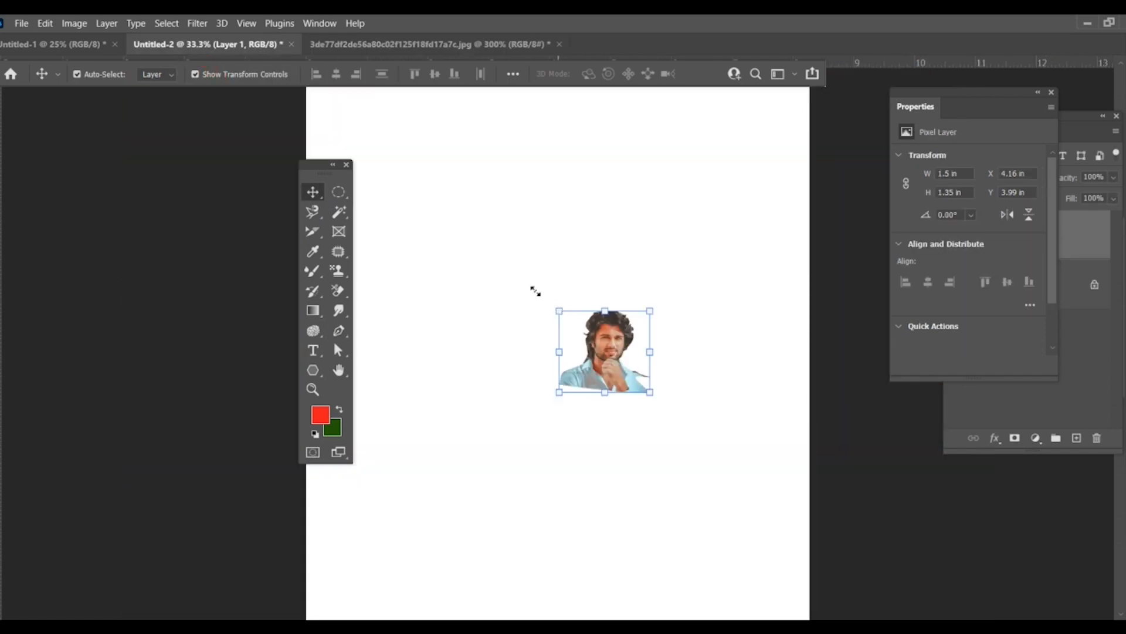
Step: Enlarge the pasted cutout to about 5.79 x 4.92 in on the canvas and apply the transform
drag(535, 291, 412, 191)
drag(642, 399, 713, 432)
key(Return)
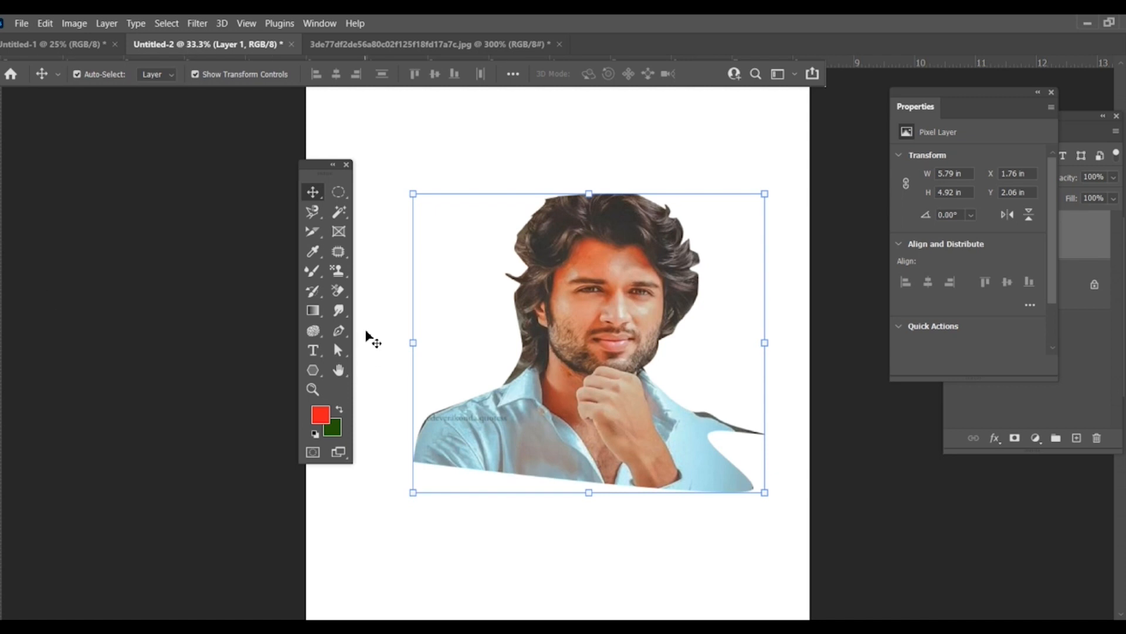
Step: Draw a closed freeform path around the man's face in the portrait photo with the Freeform Pen tool
click(338, 311)
click(340, 332)
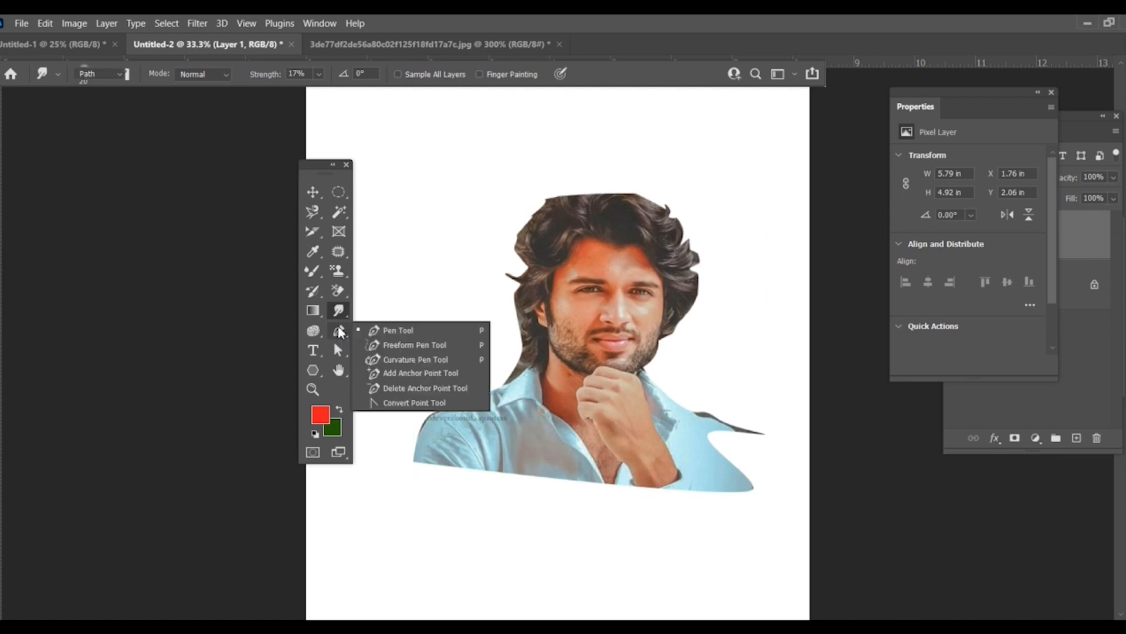
click(370, 346)
click(341, 46)
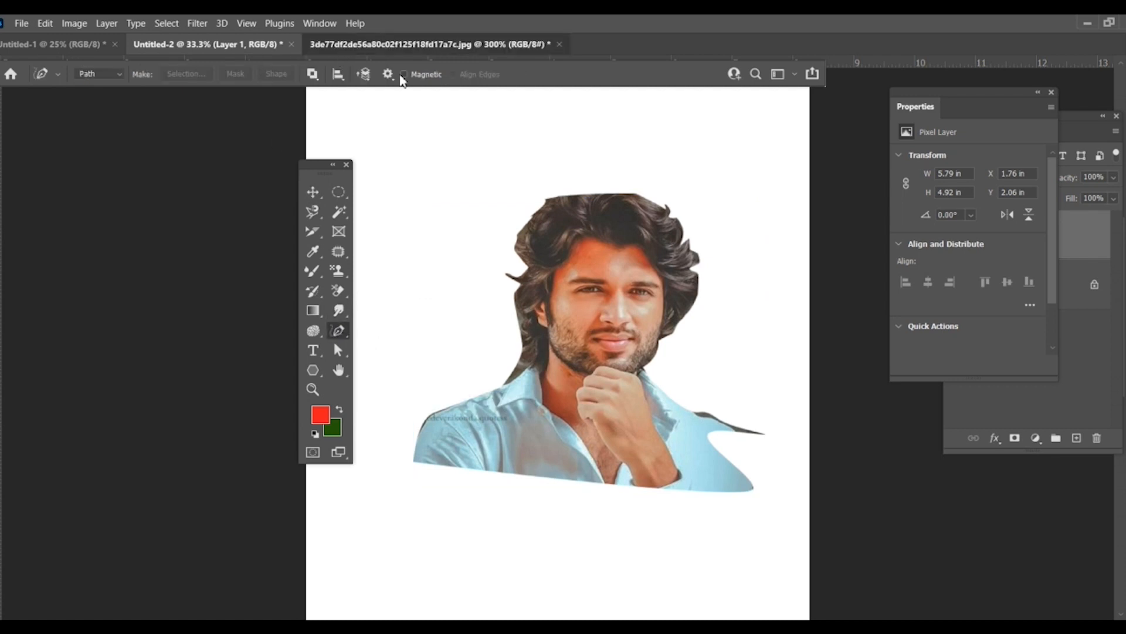
scroll(496, 358, up, 1)
key(ctrl+d)
mouse_move(451, 363)
mouse_down()
mouse_move(427, 253)
mouse_move(539, 122)
mouse_move(640, 142)
mouse_move(800, 401)
mouse_move(524, 515)
mouse_move(434, 401)
mouse_move(454, 342)
mouse_up()
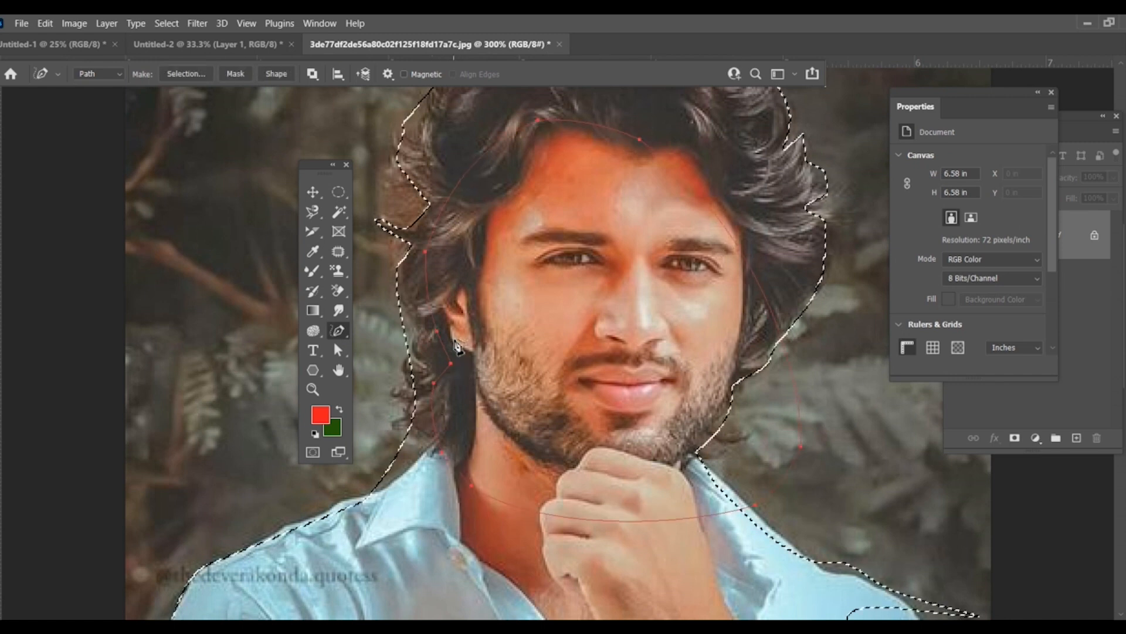
Step: Convert the freeform path to a selection and place the face cutout at the upper left of the Untitled-2 canvas
key(ctrl+Return)
click(314, 192)
drag(579, 336, 447, 217)
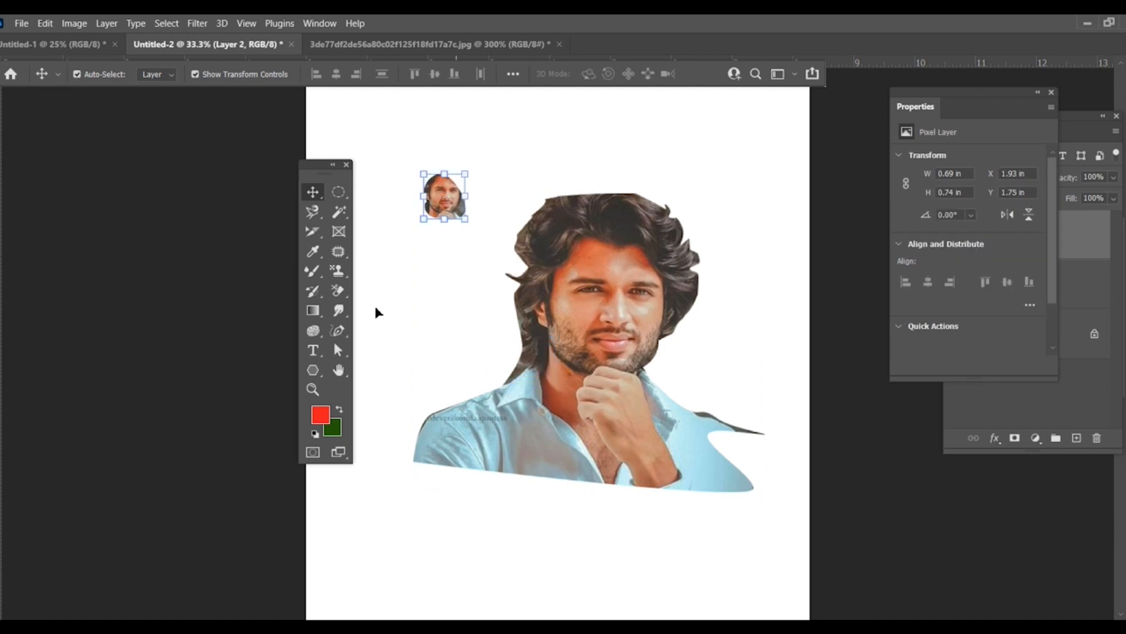
click(337, 331)
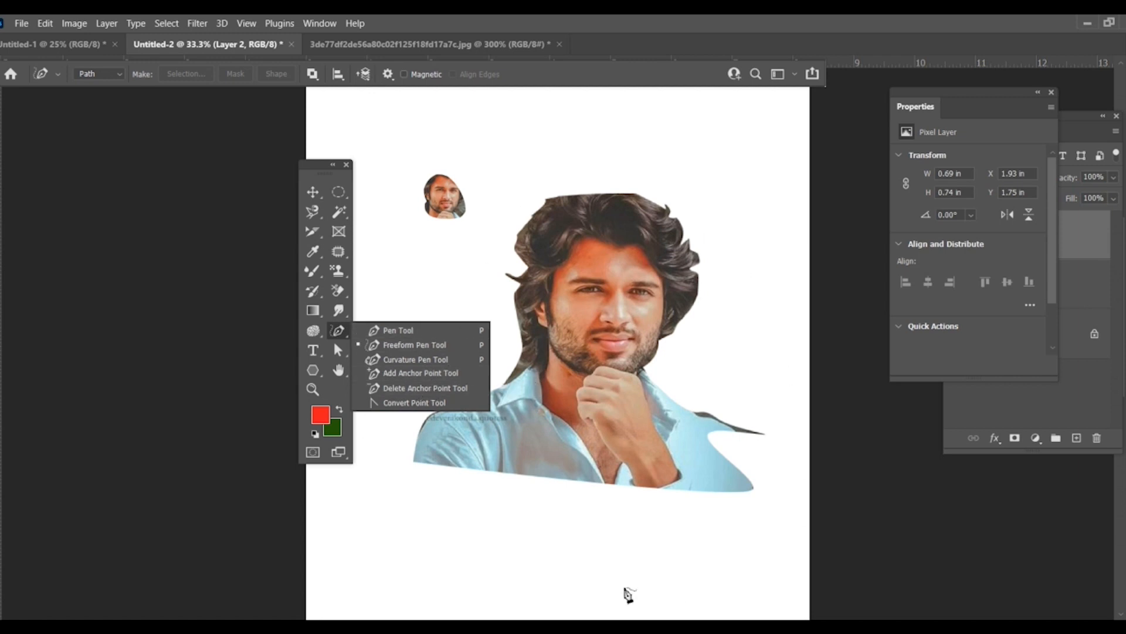
scroll(635, 490, down, 2)
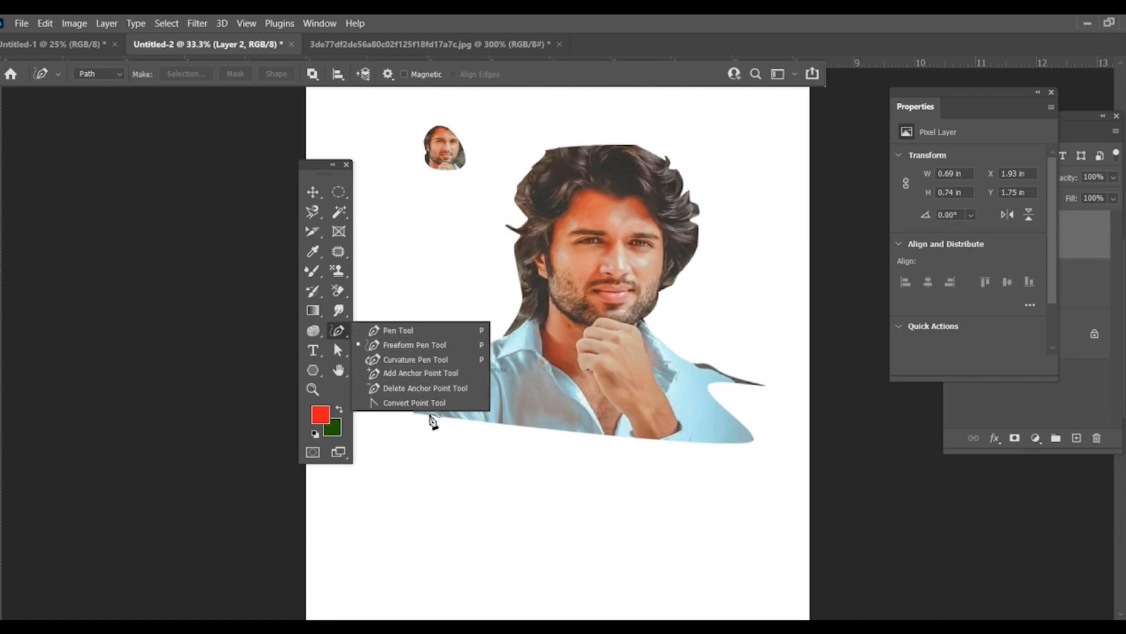
right_click(314, 332)
Step: Add a horizontal text line reading "jmbjgjgbnbnmbmbmb m" just below the large portrait cutout
right_click(313, 353)
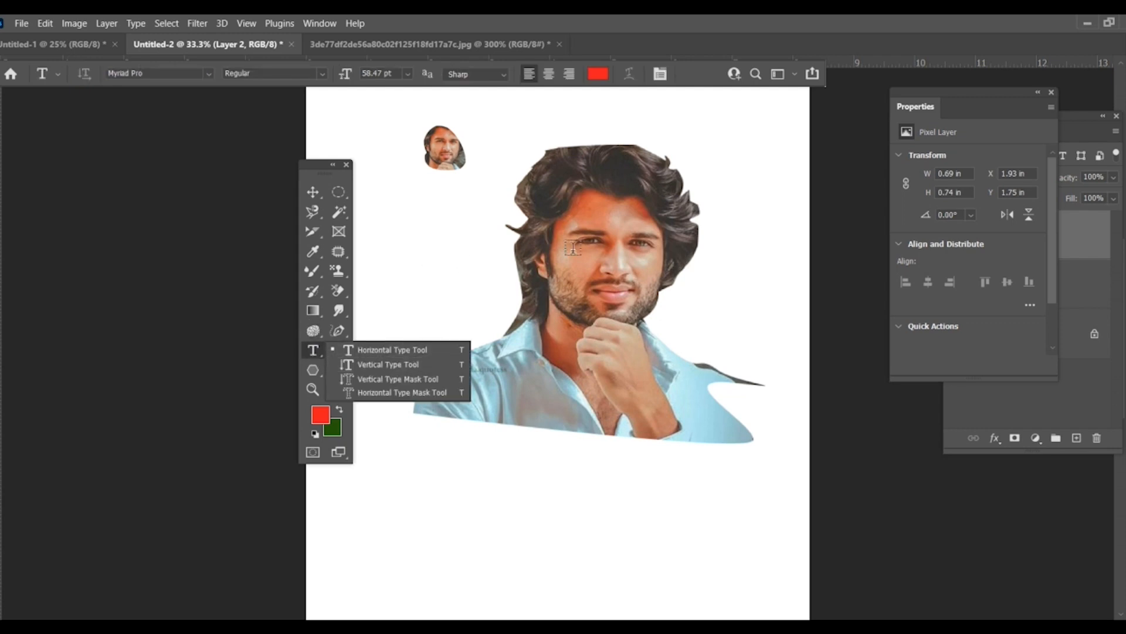
click(384, 351)
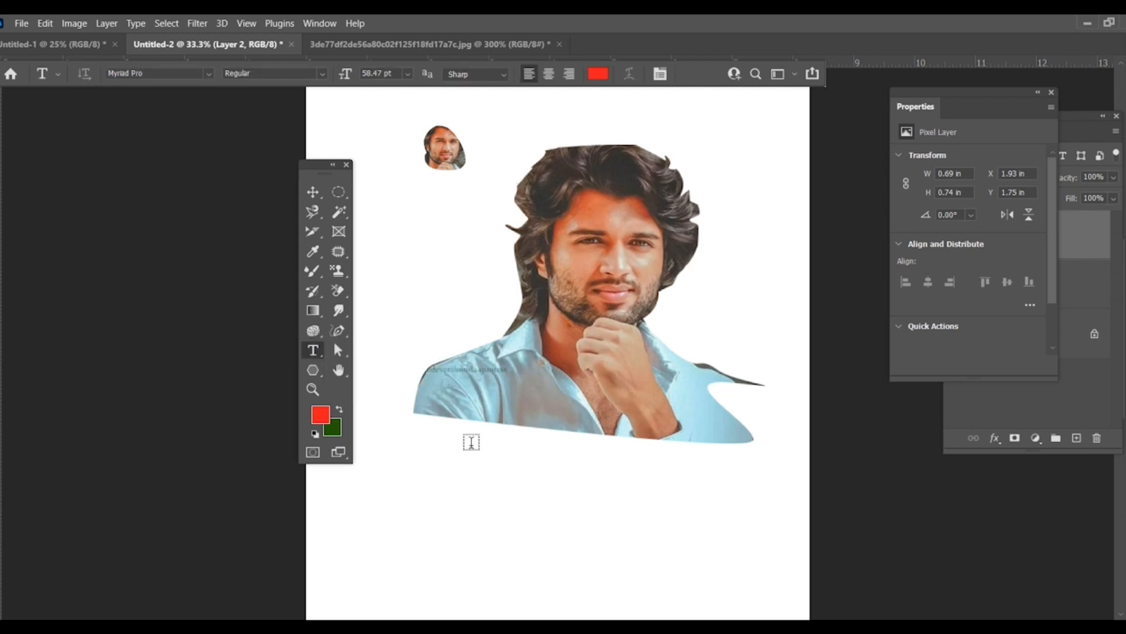
click(436, 473)
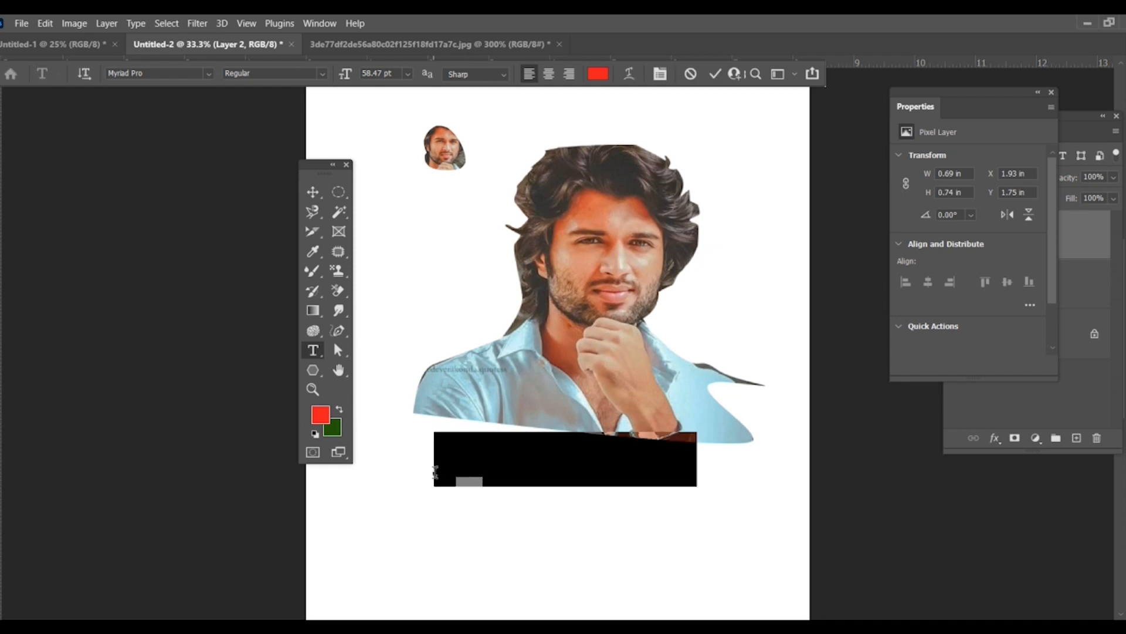
key(BackSpace)
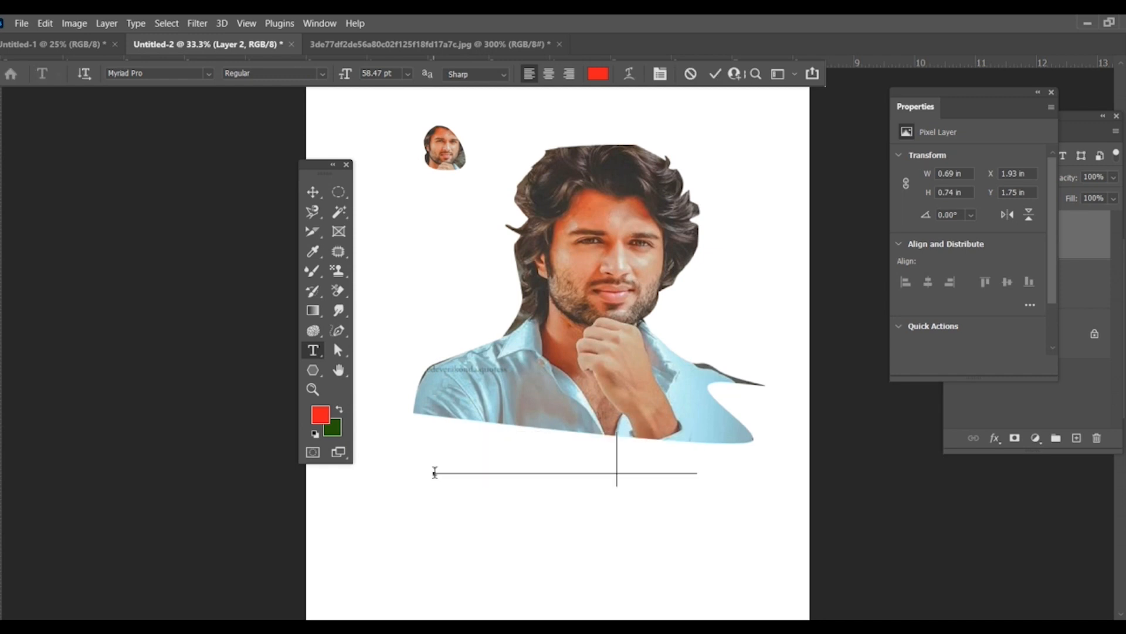
text(jmbjgjgbnbnmbm)
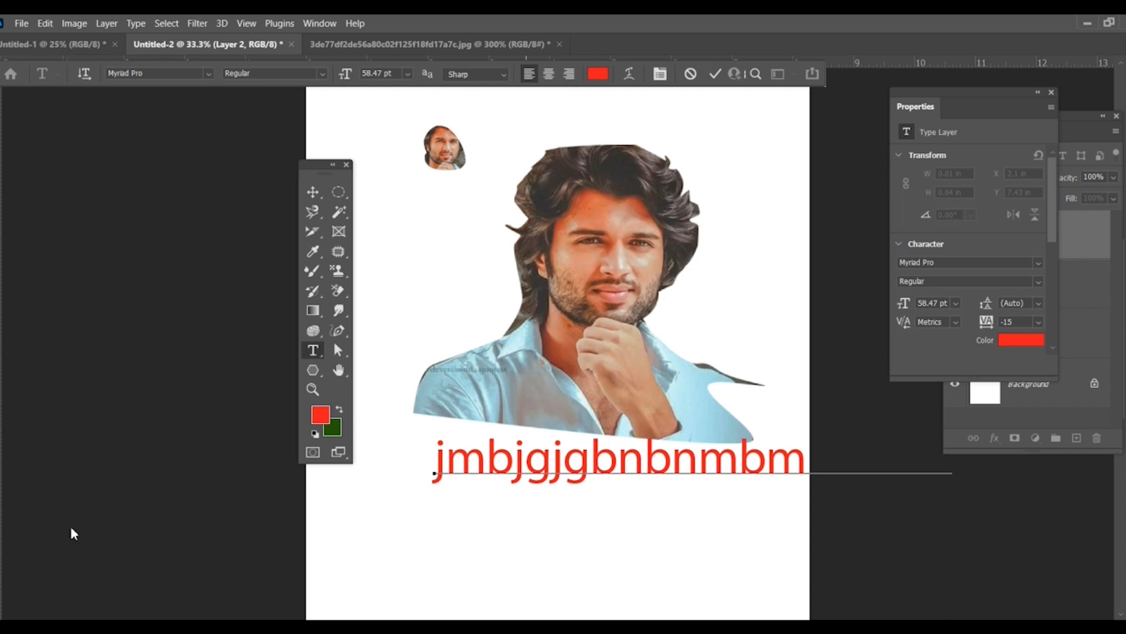
Step: Commit the text line and move it left across the canvas to about X 0.12 in, Y 6.78 in
click(313, 192)
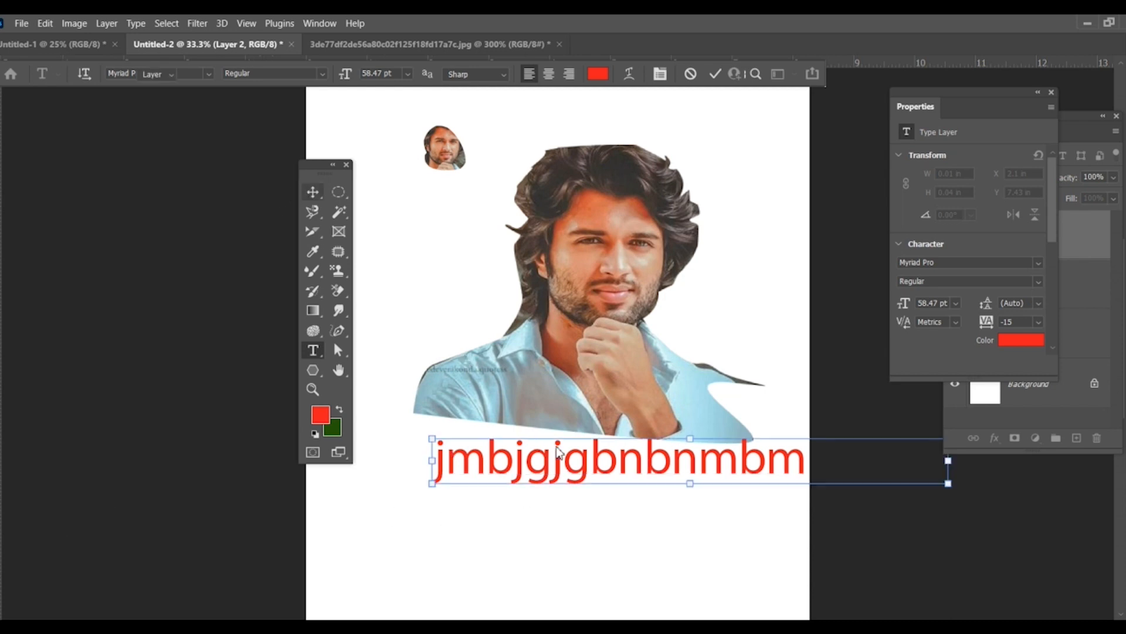
click(736, 453)
drag(704, 477, 588, 471)
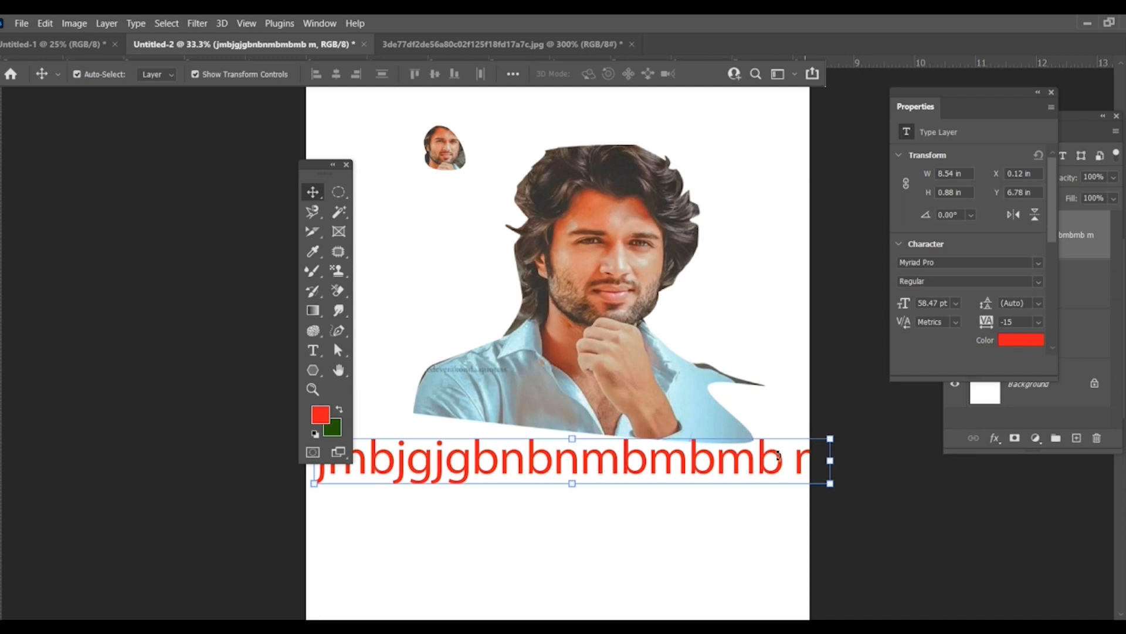
Step: Clear the Properties panel away, bring the Layers panel closer, and change the text layer's font to Matura MT Script Capitals
click(1051, 92)
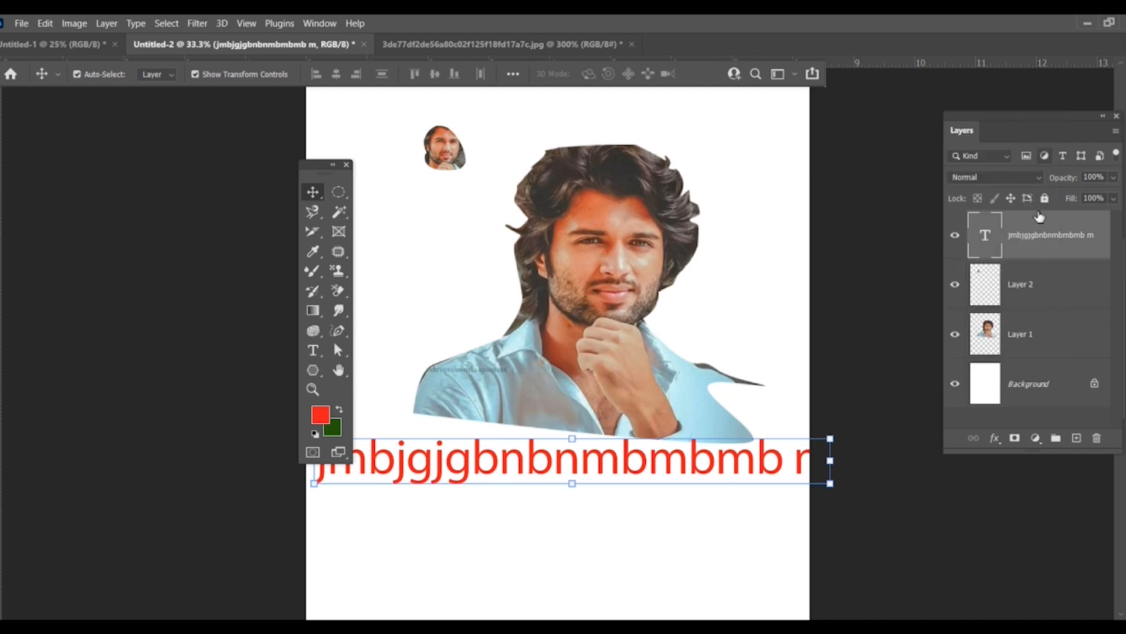
drag(1009, 125, 880, 118)
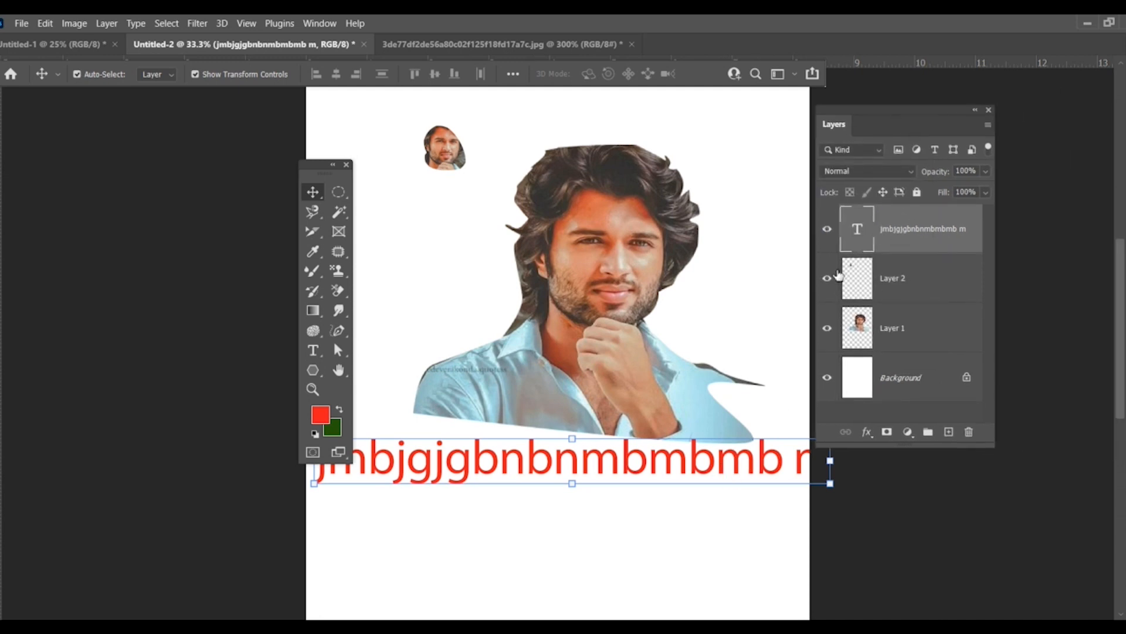
double_click(856, 228)
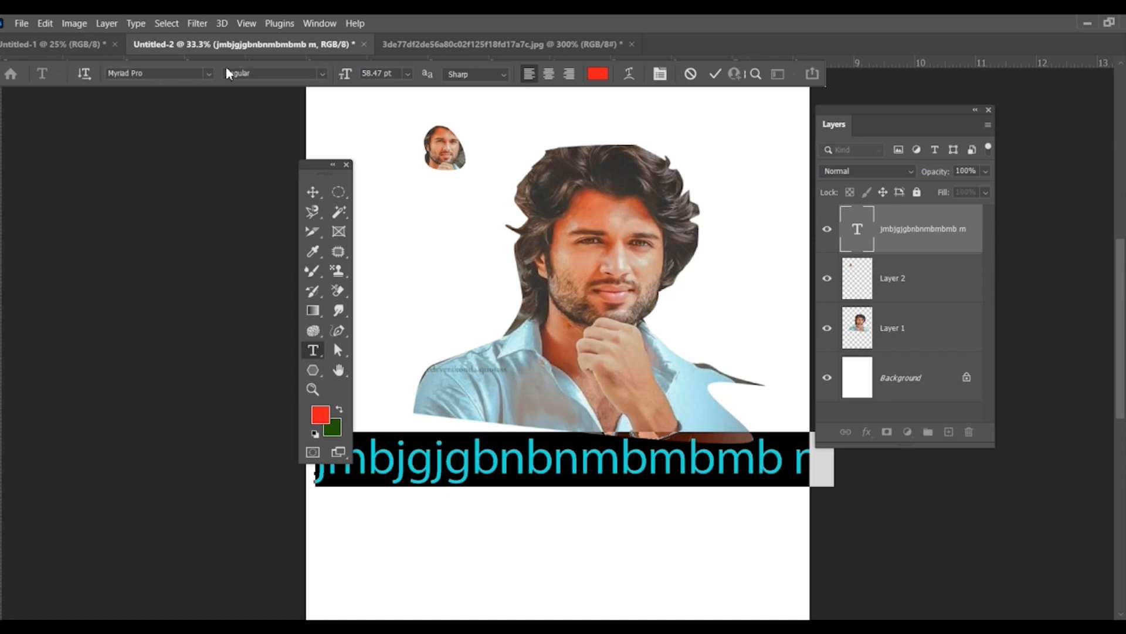
click(208, 75)
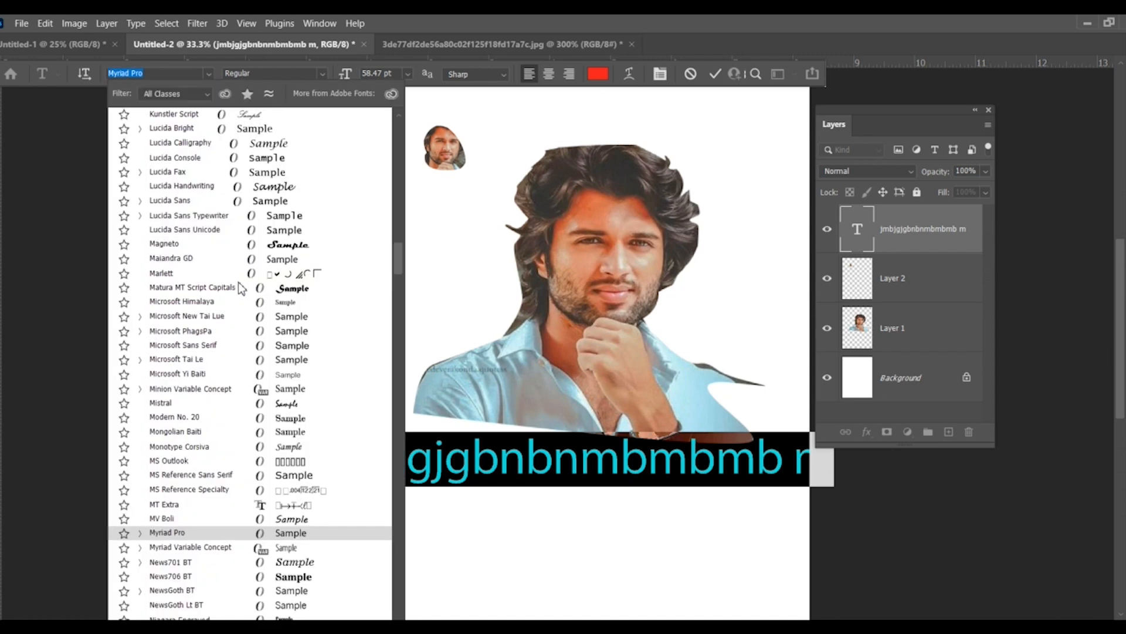
click(267, 288)
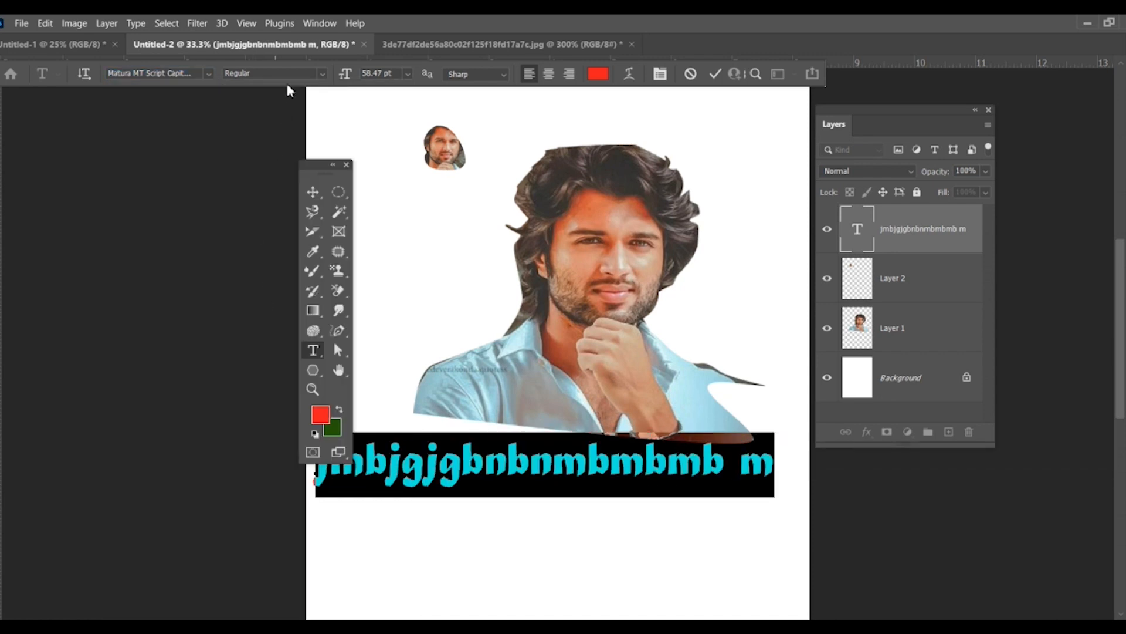
Step: Try the selected text at 14 pt and set its size to 36 pt
click(407, 75)
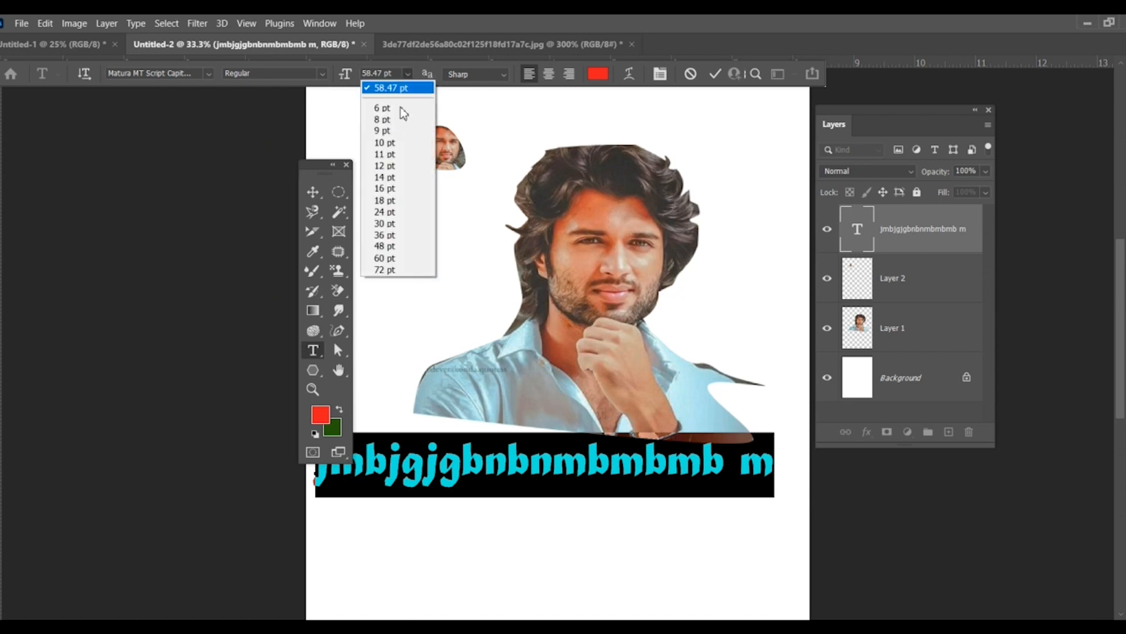
click(393, 178)
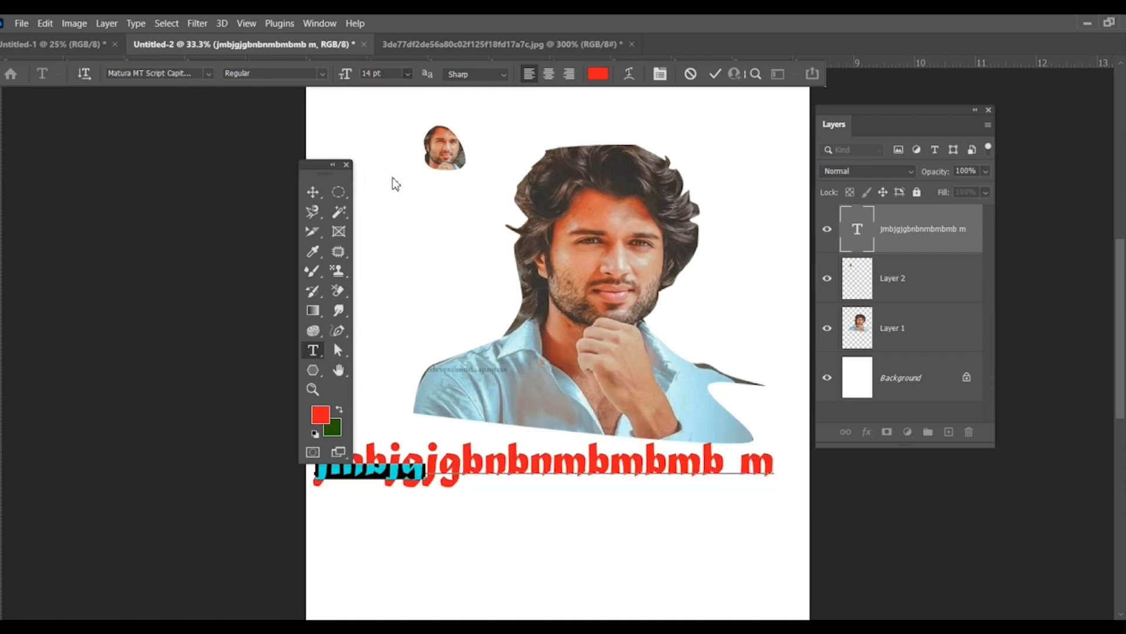
click(409, 75)
click(388, 234)
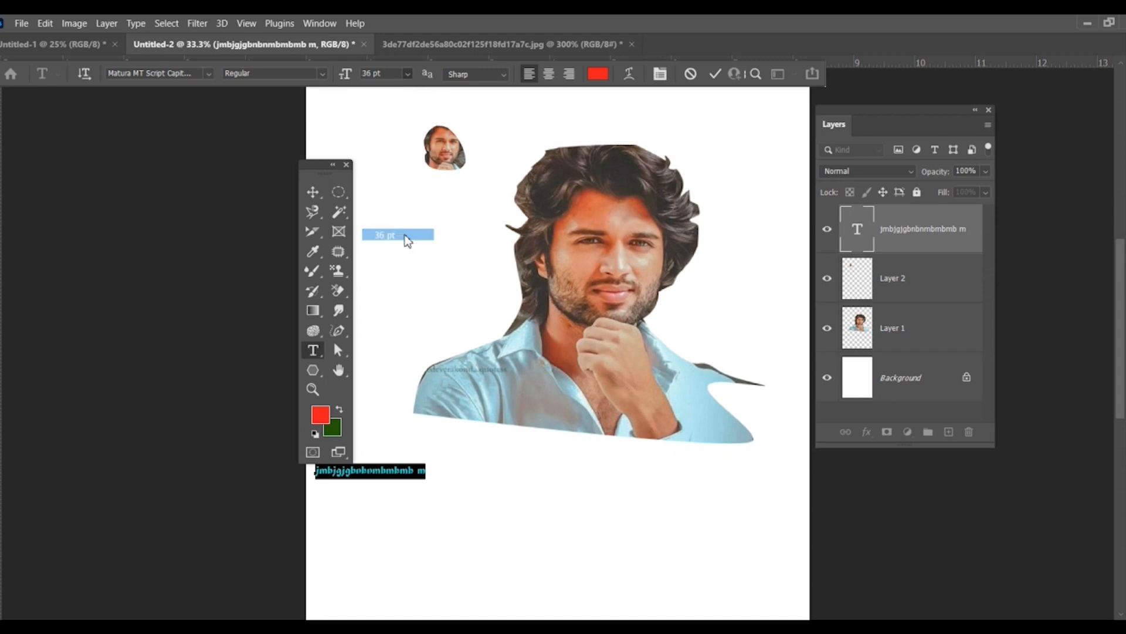
Step: Change the selected text's colour from the options to blue
click(597, 73)
click(577, 279)
click(595, 320)
click(730, 246)
Step: Scale the blue text to about 131.5% width and 223.6% height, placing it under the portrait with a rotation of about 2°
click(313, 192)
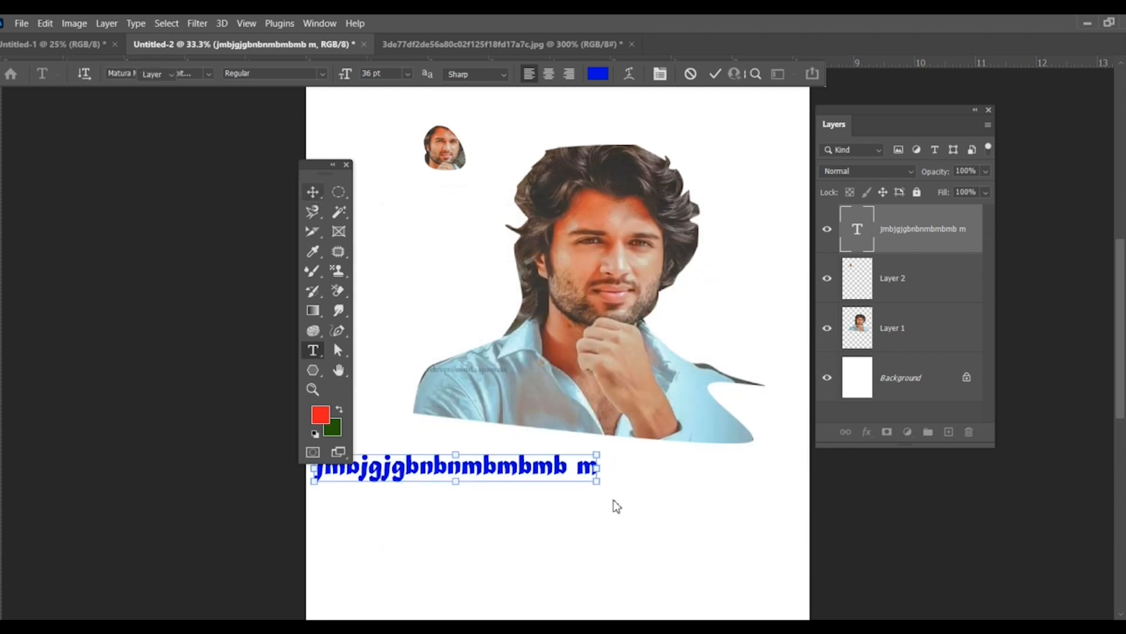
drag(596, 485, 687, 536)
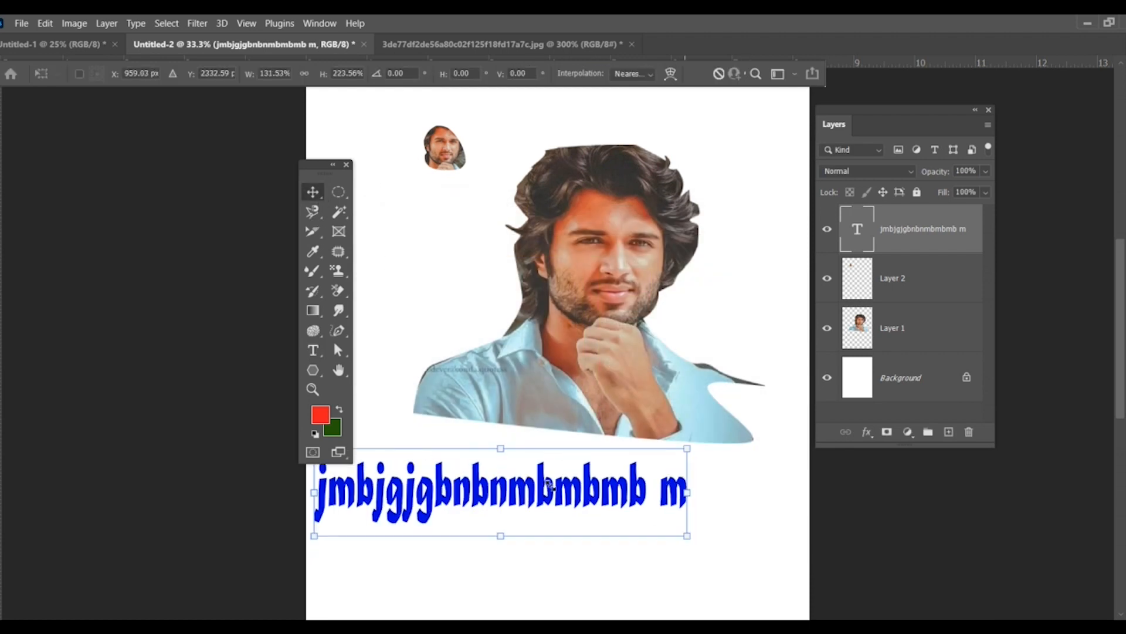
drag(598, 451, 692, 422)
mouse_move(796, 522)
mouse_down()
mouse_move(787, 534)
mouse_move(786, 508)
mouse_up()
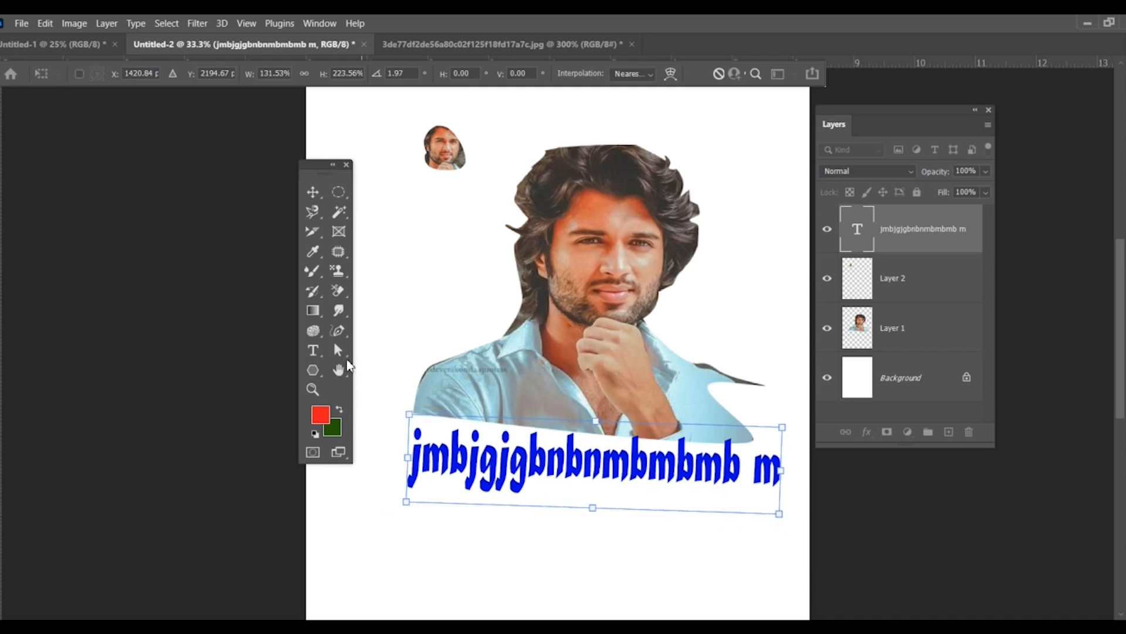
click(322, 353)
Step: Add vertical text reading ",mnmnmnmnmnn" down the right side of the portrait with the Vertical Type tool
right_click(325, 349)
click(358, 352)
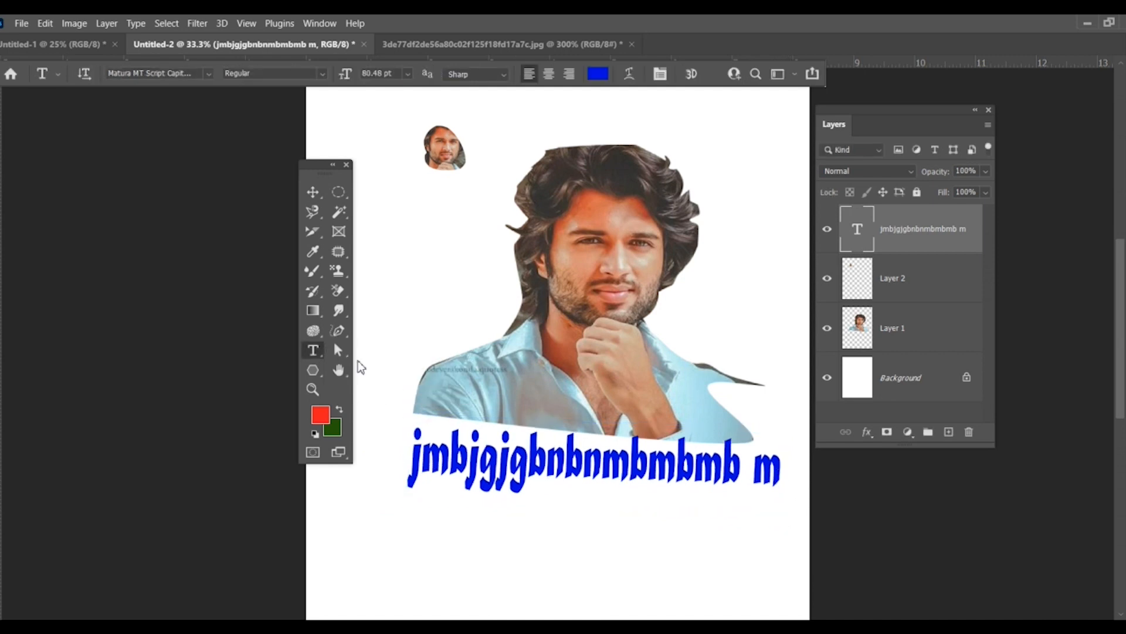
right_click(321, 352)
click(352, 366)
click(740, 145)
text(mnmnmnmnmnn)
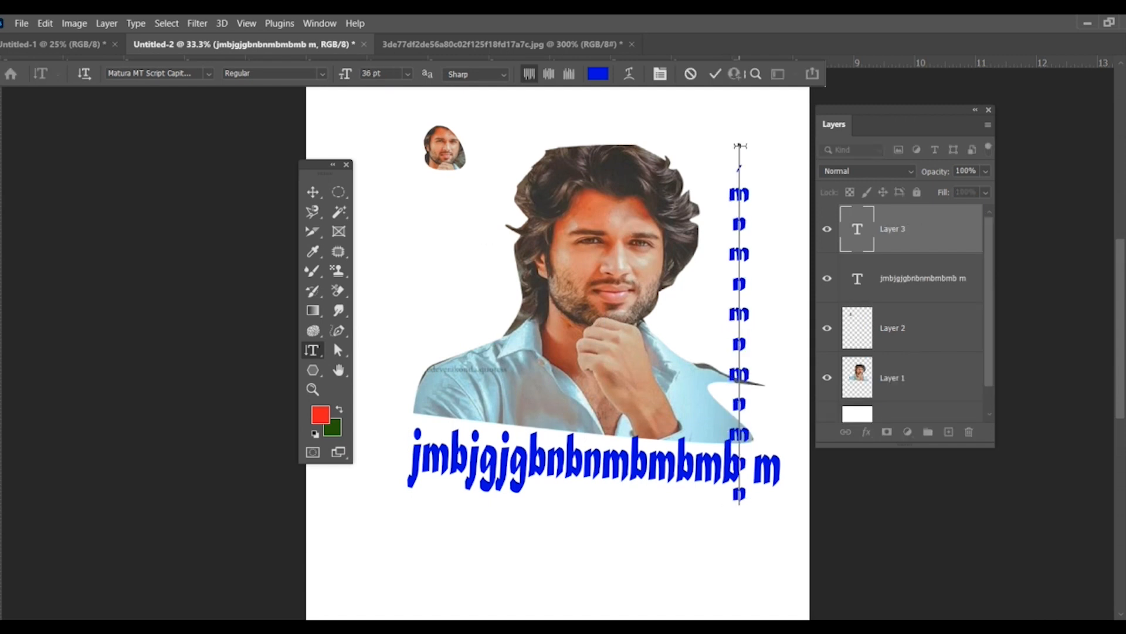
right_click(303, 192)
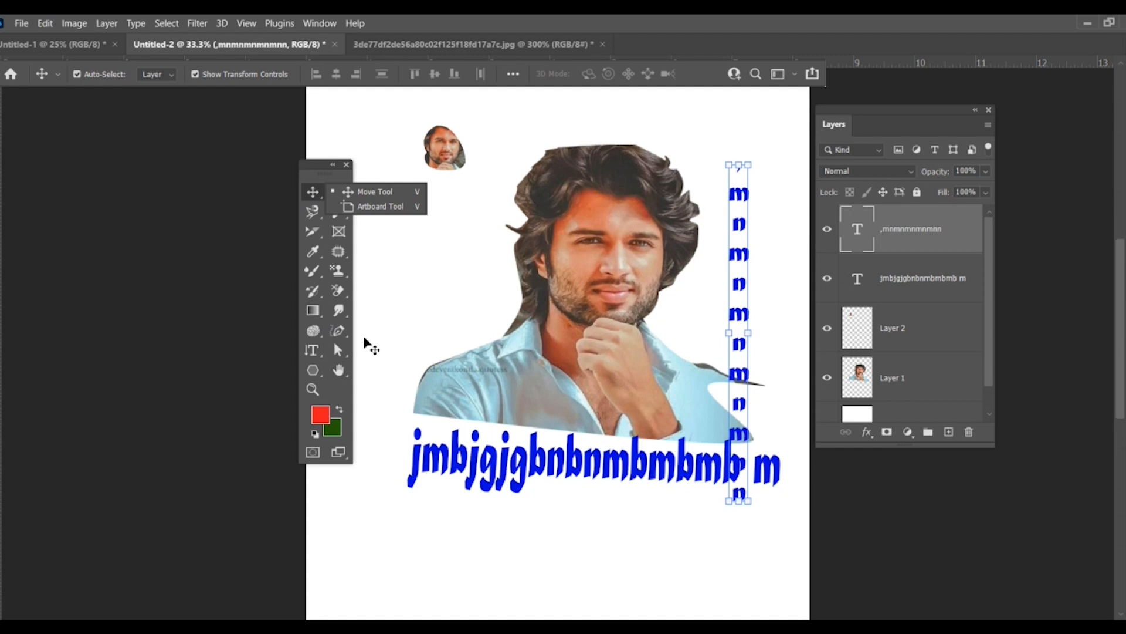
Step: Delete both text layers and both cutout layers, keeping only the Background layer
click(827, 229)
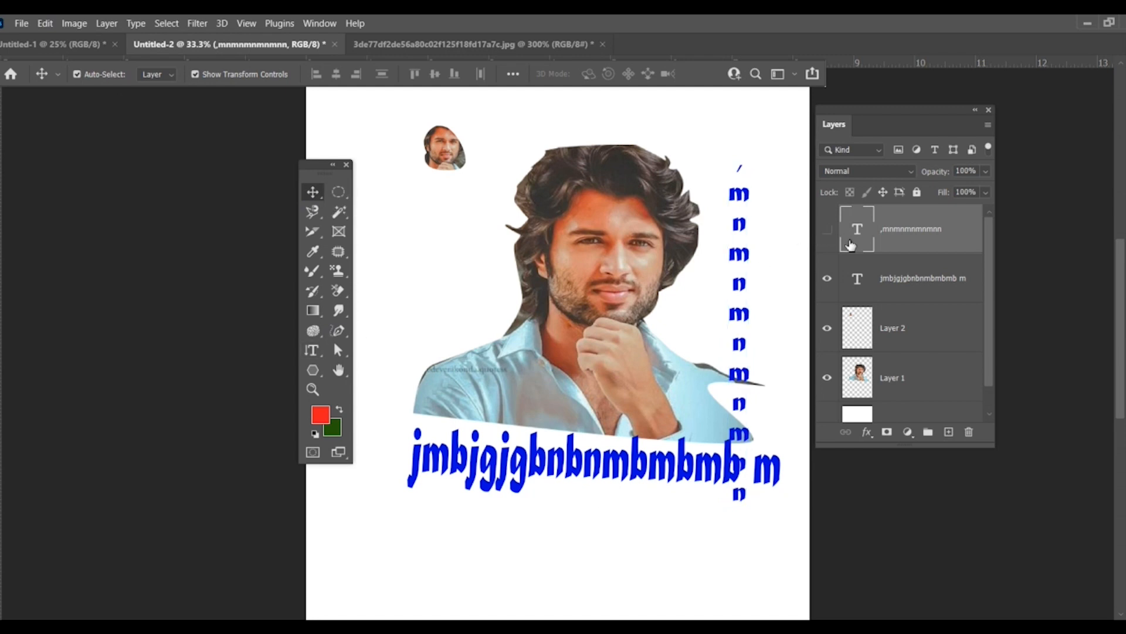
key(Delete)
key(Delete)
key(Delete)
key(Delete)
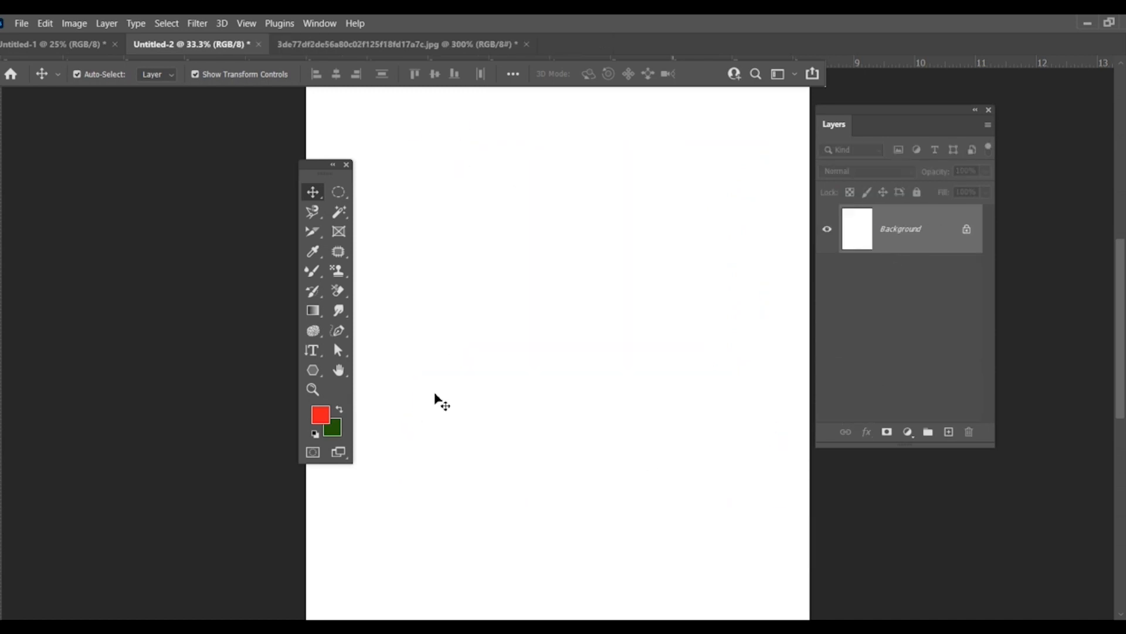
Step: Draw a roughly triangular freeform path with a rounded base on the blank canvas using the Freeform Pen tool
click(337, 330)
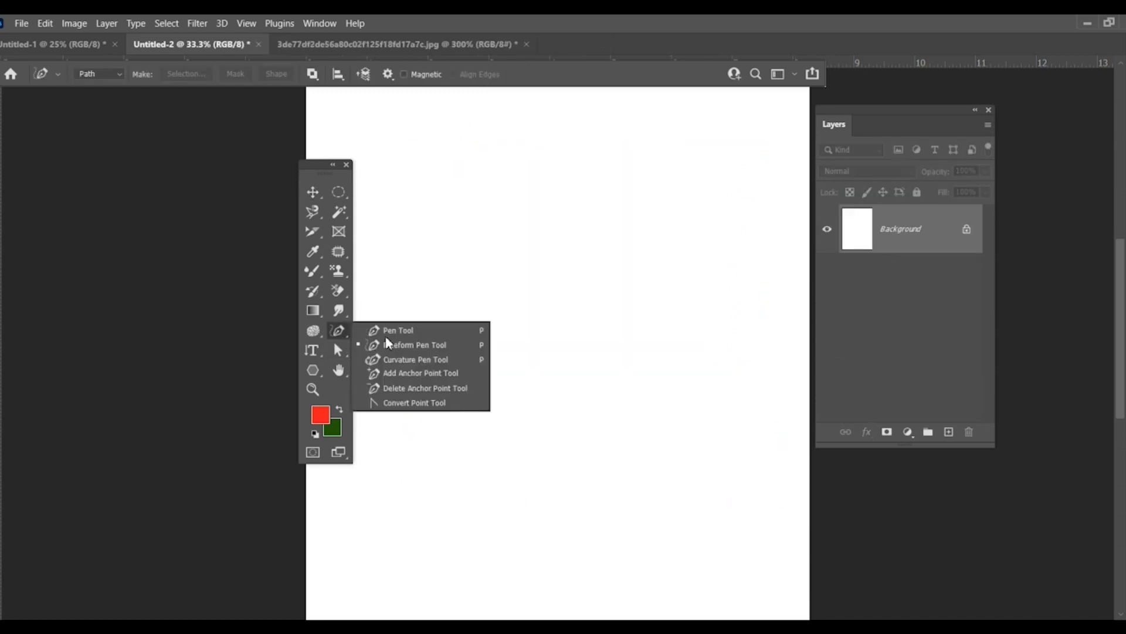
click(394, 352)
mouse_move(391, 350)
mouse_down()
mouse_move(422, 277)
mouse_move(453, 249)
mouse_move(533, 352)
mouse_up()
mouse_move(392, 350)
mouse_down()
mouse_move(412, 368)
mouse_move(527, 371)
mouse_move(538, 346)
mouse_up()
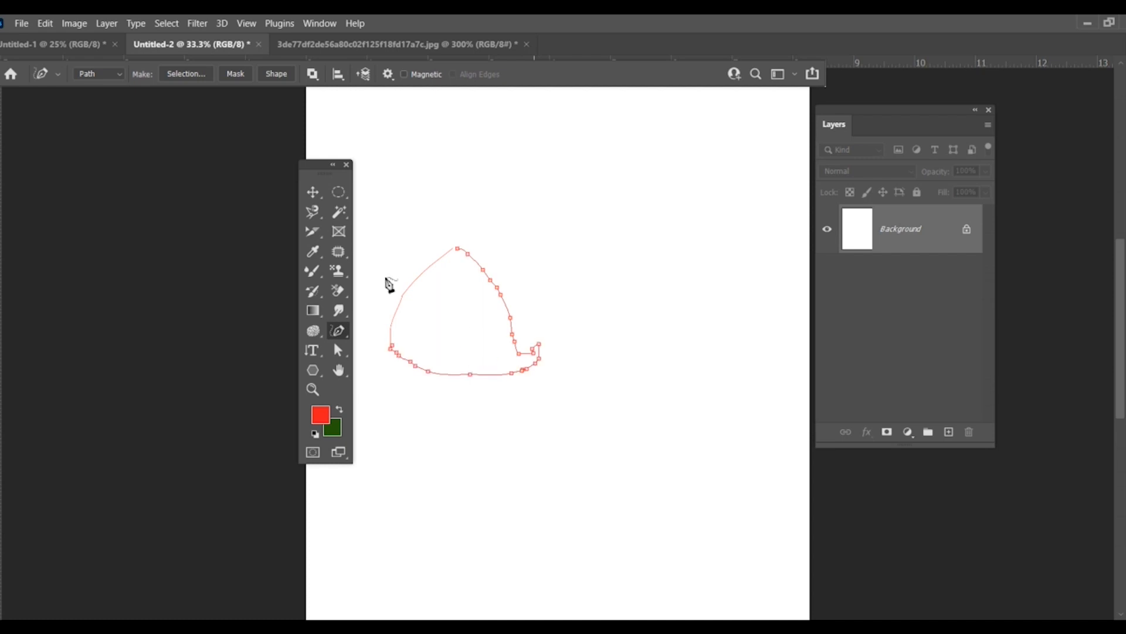
Step: Move the freeform path's main section up and to the right with the Path Selection tool
click(331, 191)
click(311, 193)
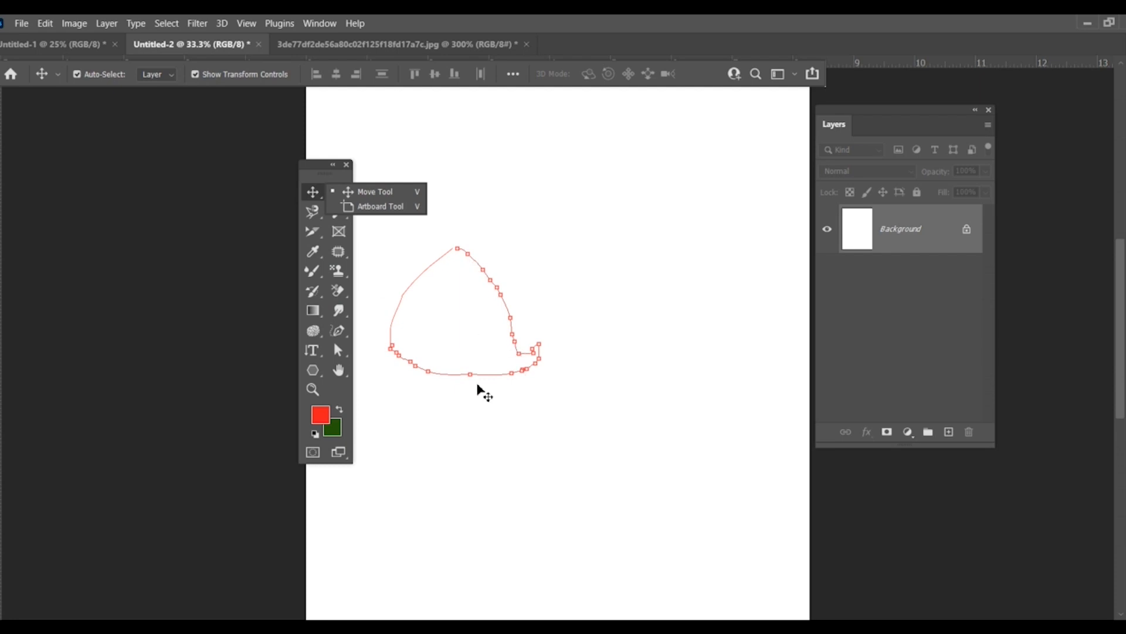
click(339, 332)
click(338, 350)
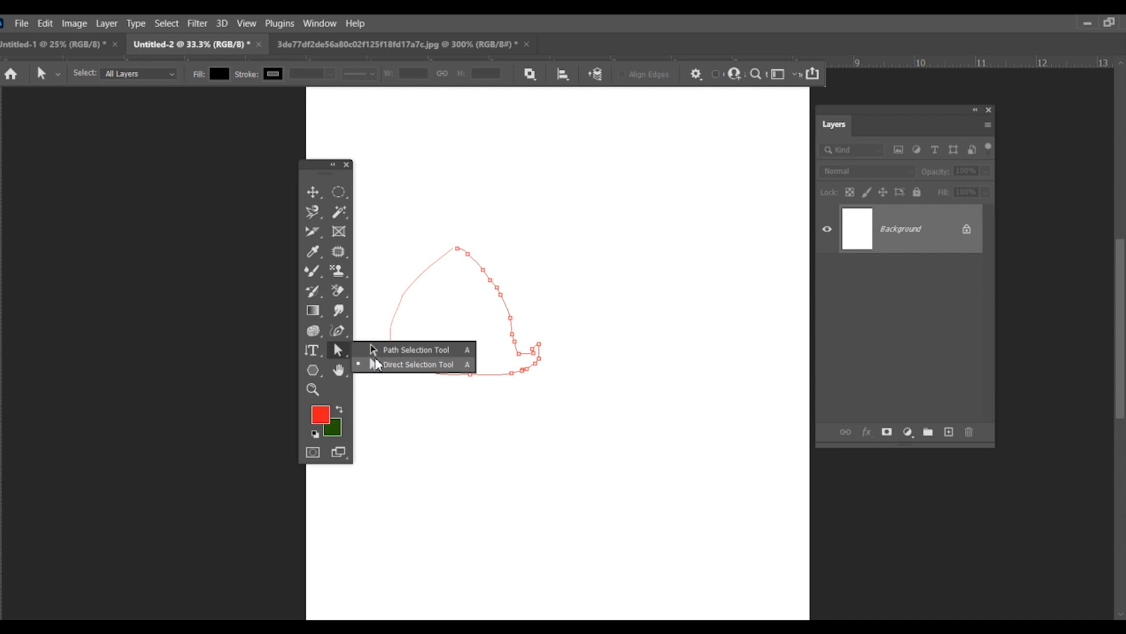
click(409, 362)
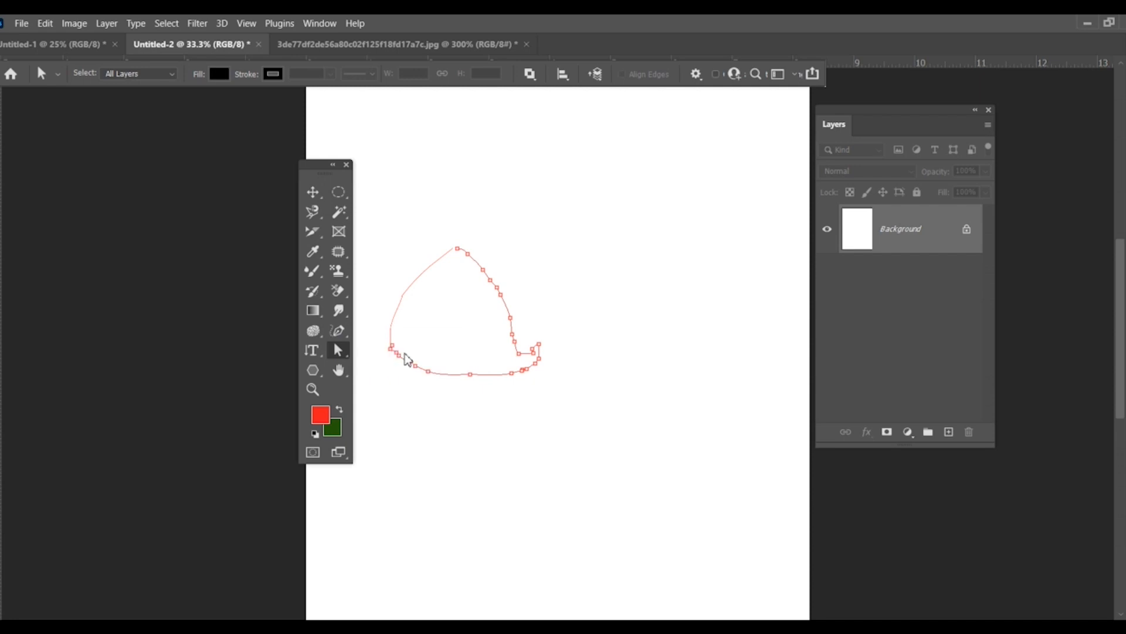
drag(495, 293, 649, 184)
Step: Reshape the Shape 1 outline with the Direct Selection tool, pulling two upper anchor points upward and one lower anchor point downward
right_click(350, 356)
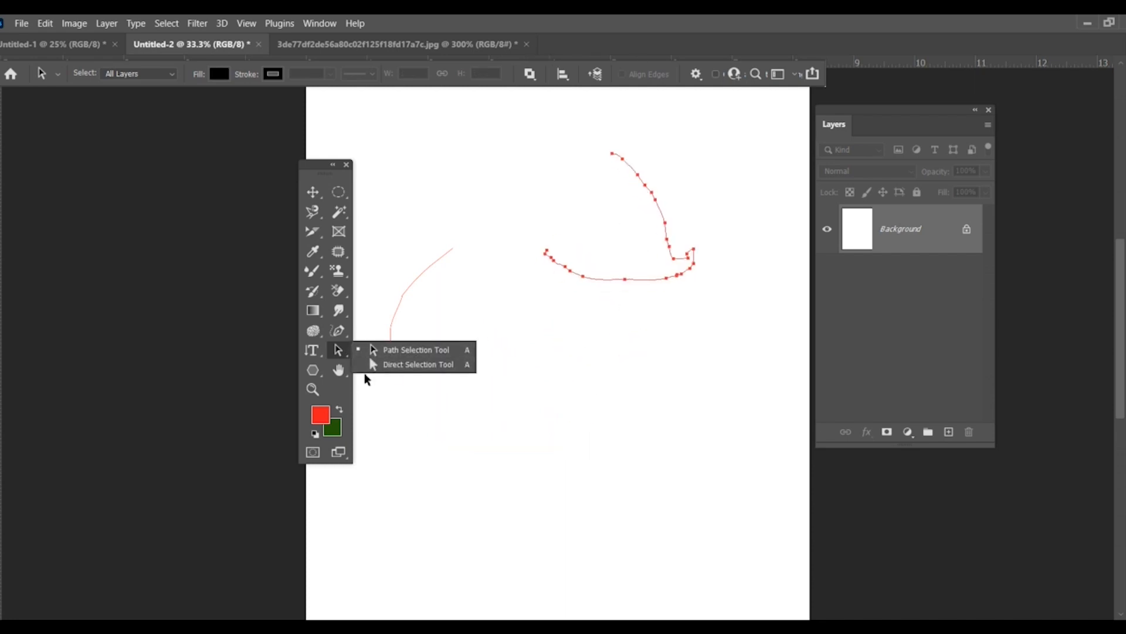
click(399, 364)
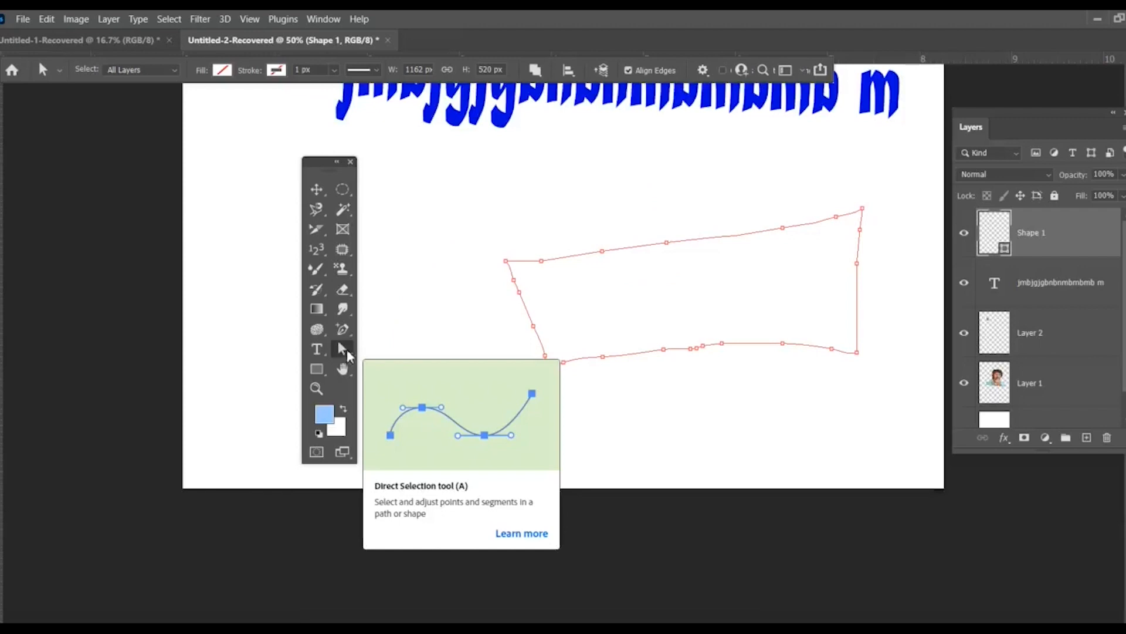
right_click(346, 354)
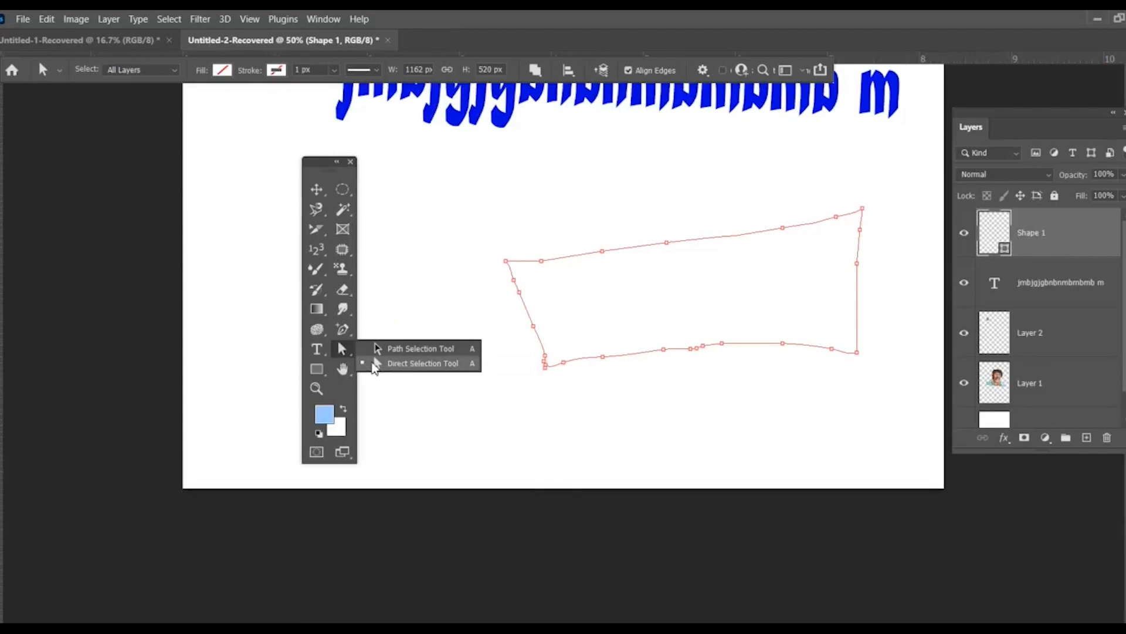
click(406, 365)
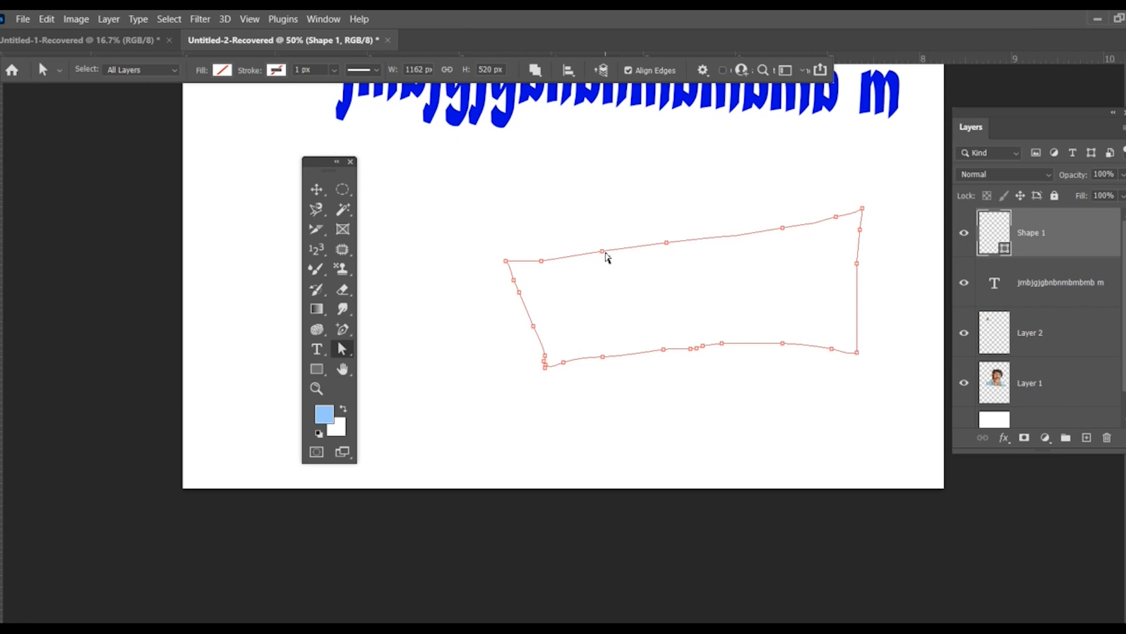
drag(604, 252, 598, 228)
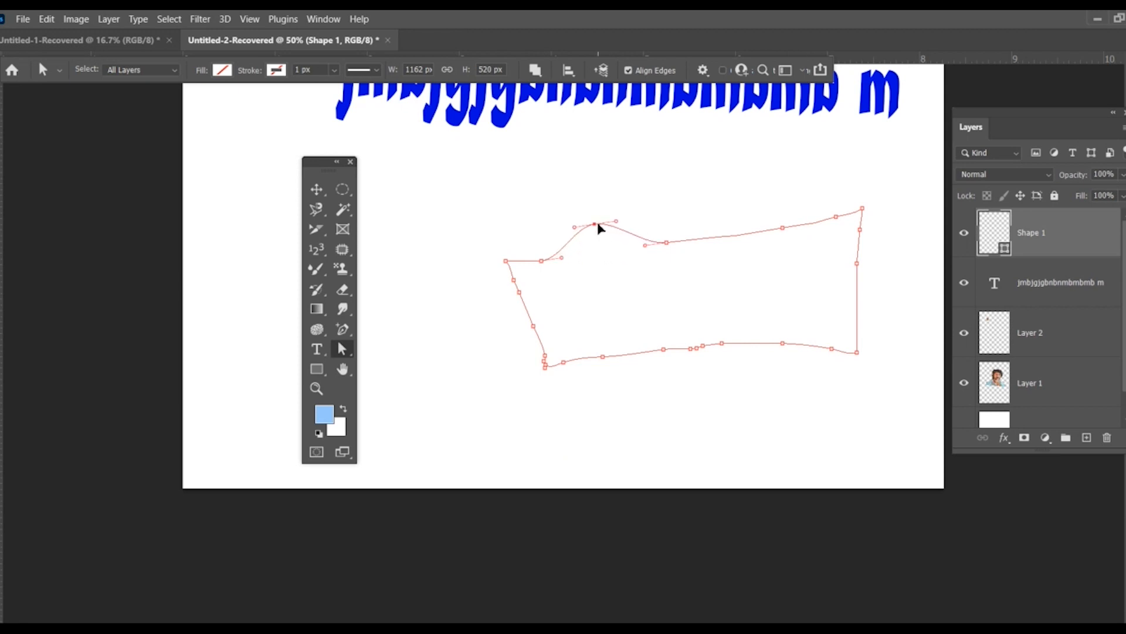
drag(785, 233, 775, 194)
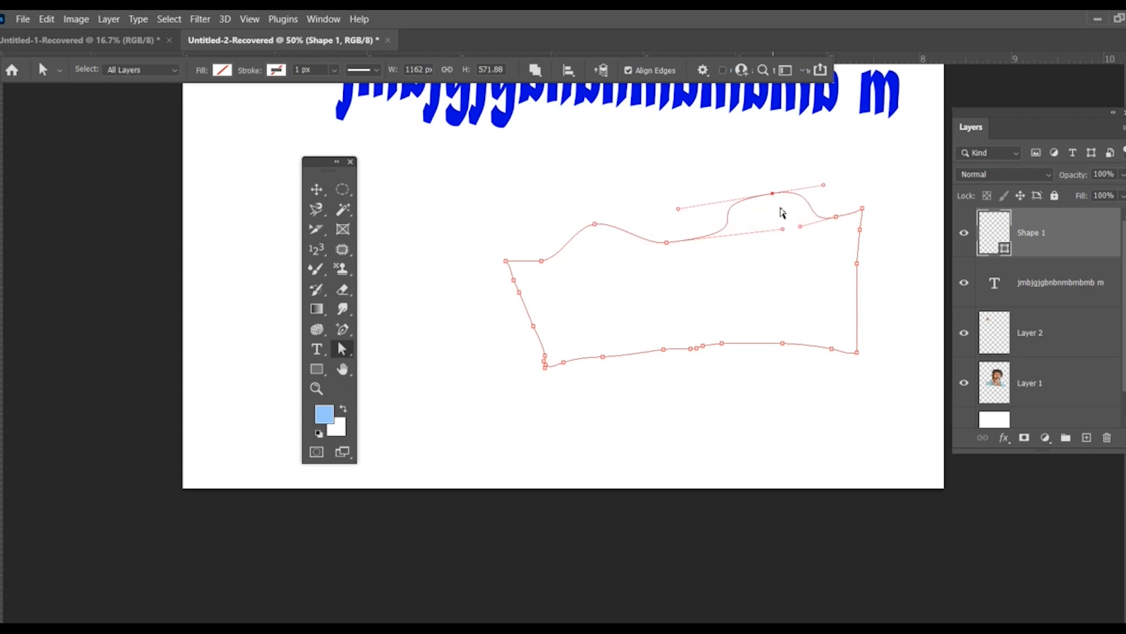
drag(664, 351, 659, 389)
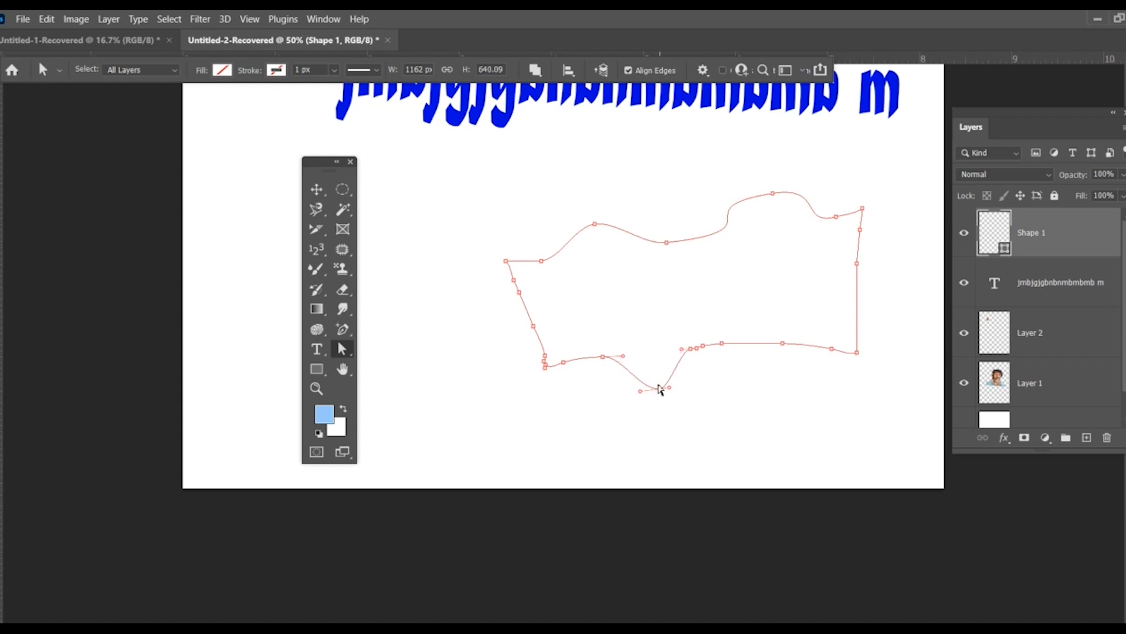
Step: Pull another anchor point on the lower edge of the Shape 1 outline downward with the Direct Selection tool
click(343, 329)
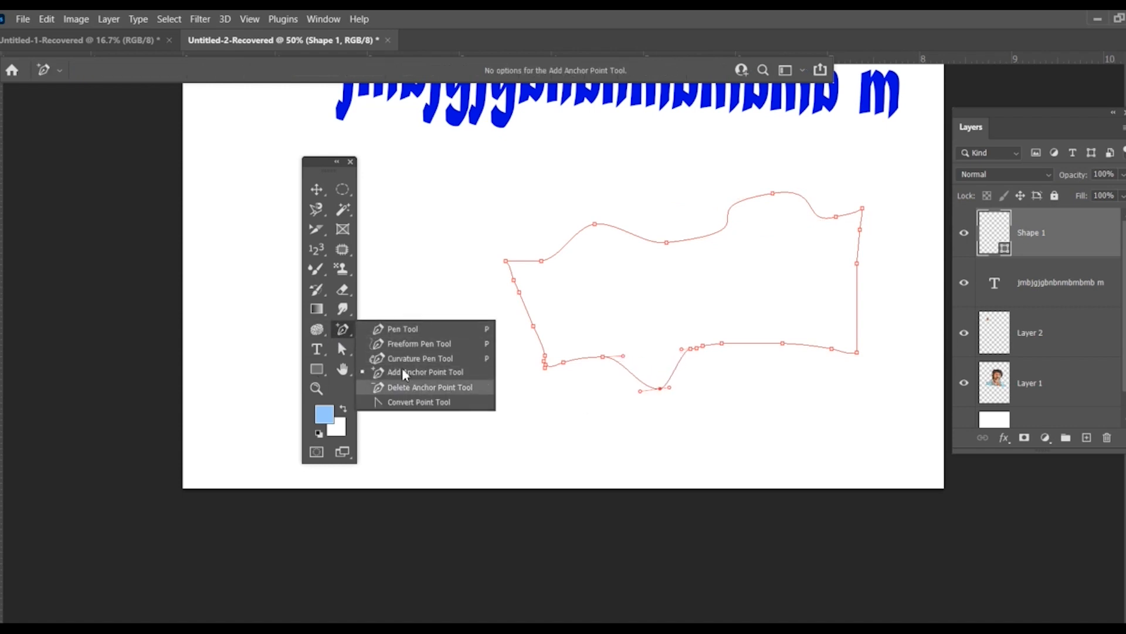
click(341, 333)
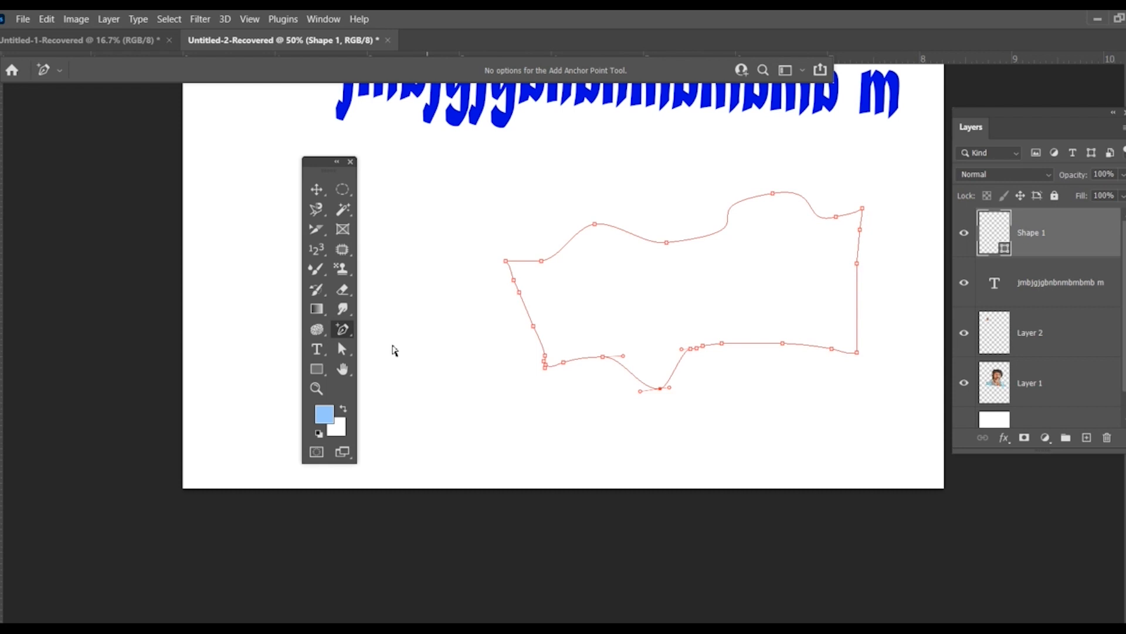
click(343, 348)
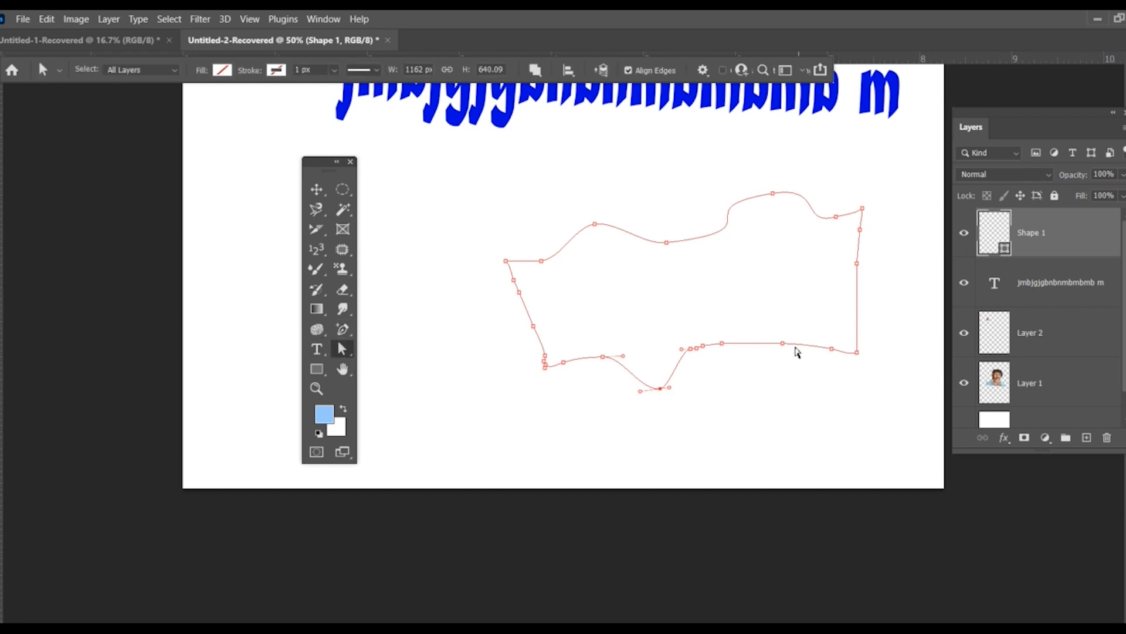
drag(782, 345, 789, 395)
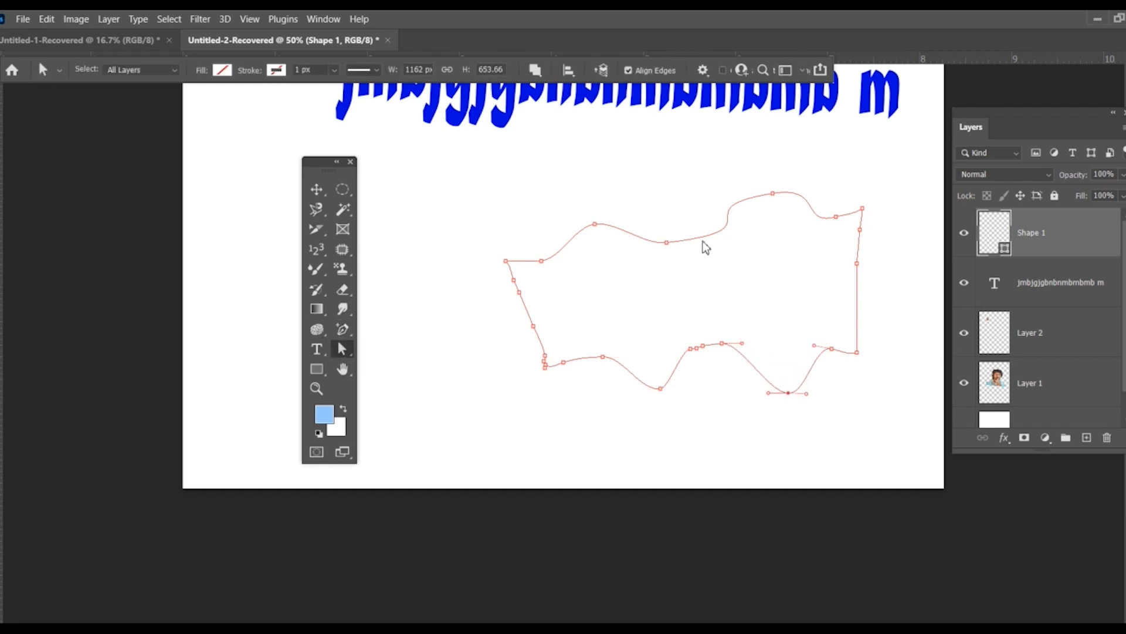
click(316, 188)
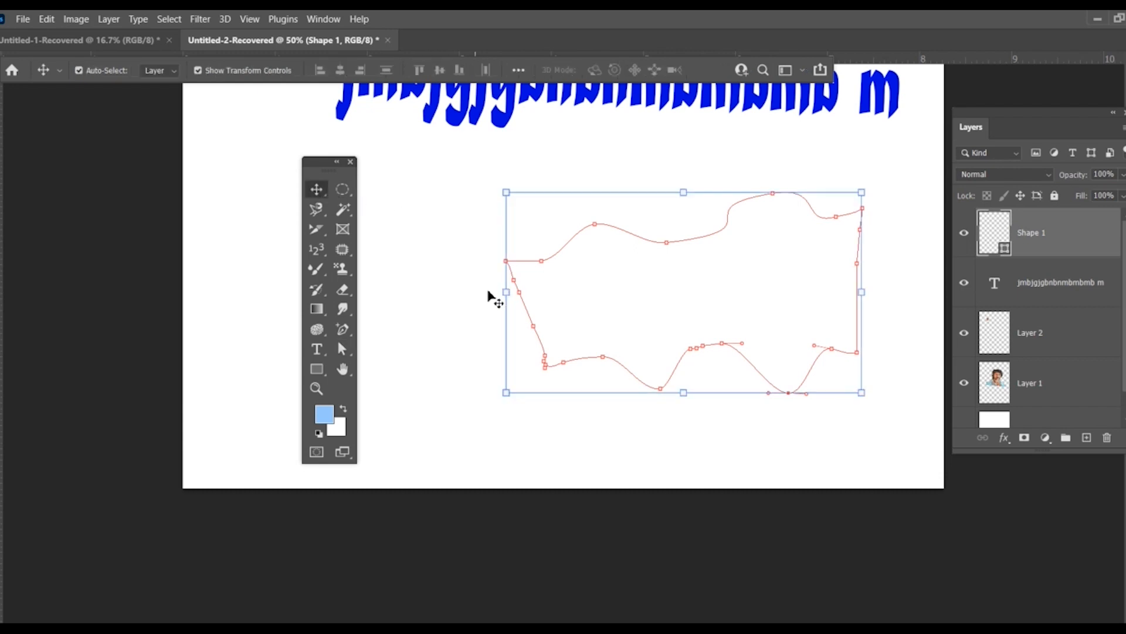
click(343, 349)
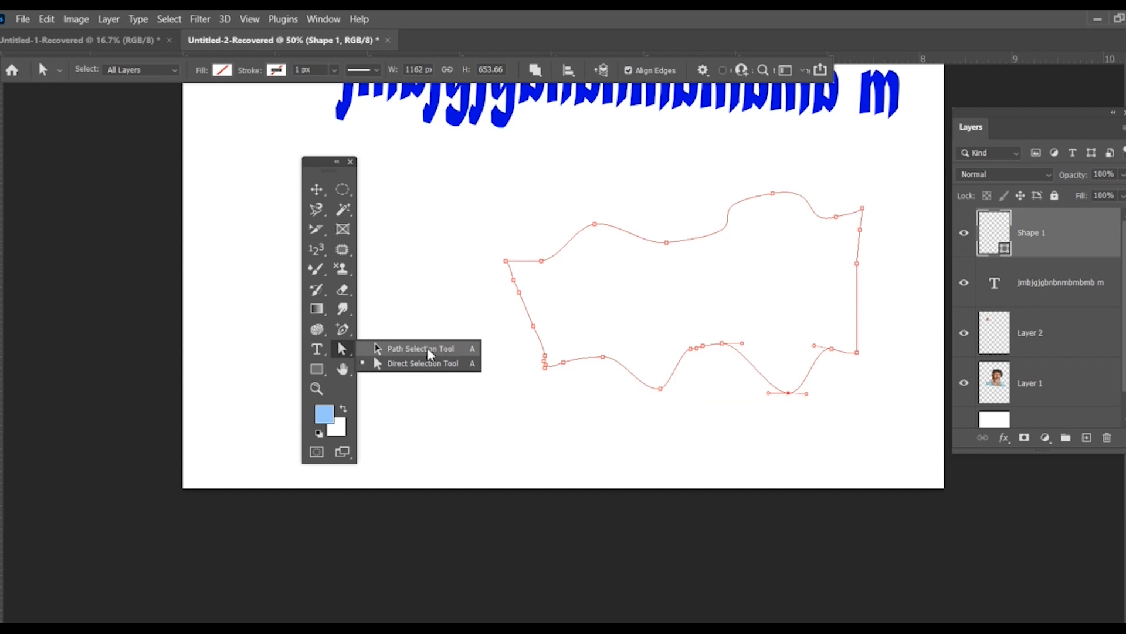
scroll(504, 346, up, 3)
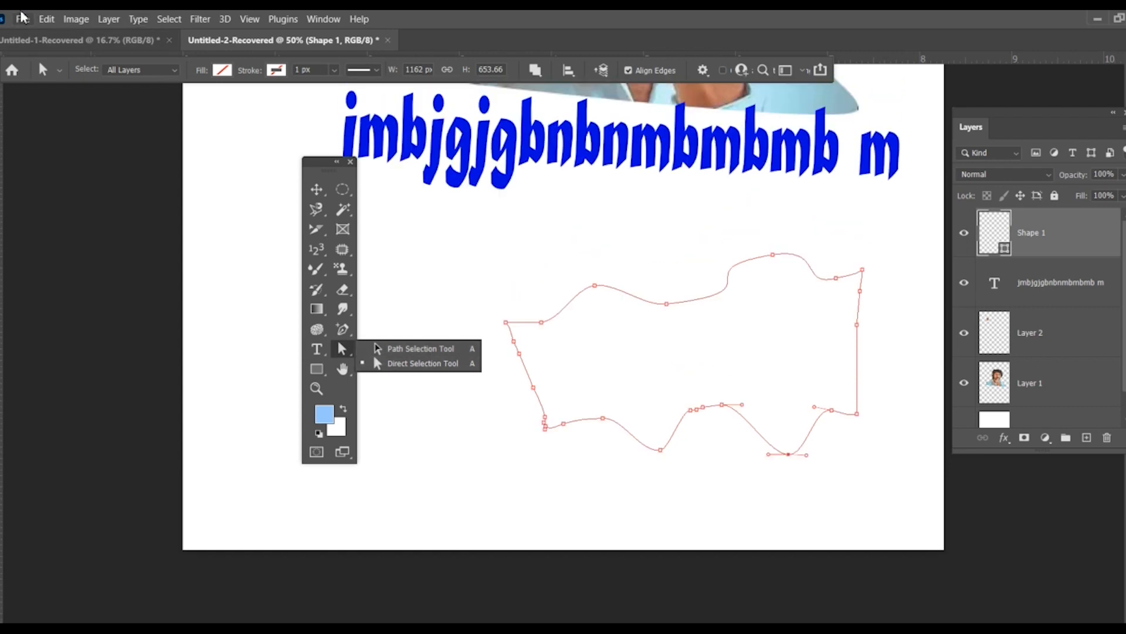
Step: Create a new A4 document, 210 x 297 mm at 300 ppi, and view it at 100%
click(24, 19)
click(38, 33)
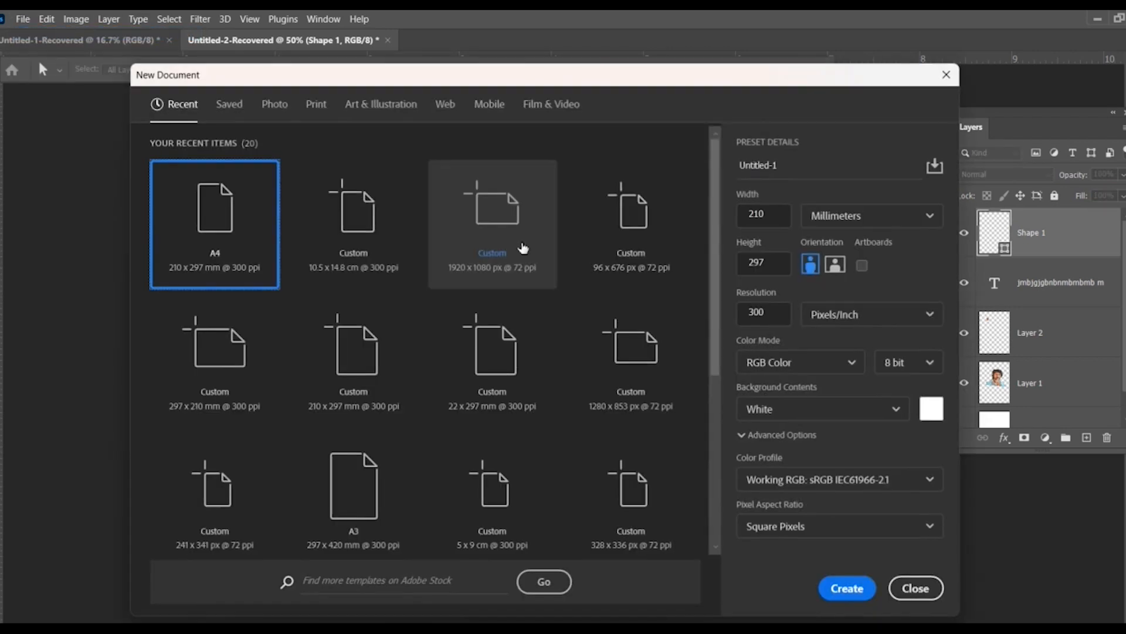
double_click(223, 251)
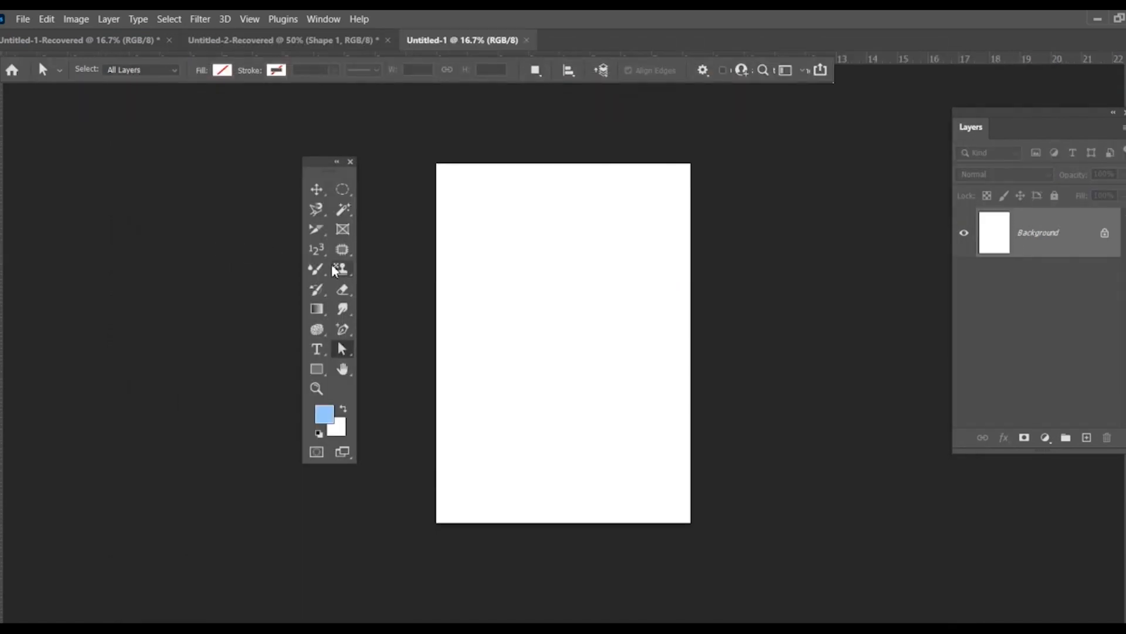
key(ctrl+1)
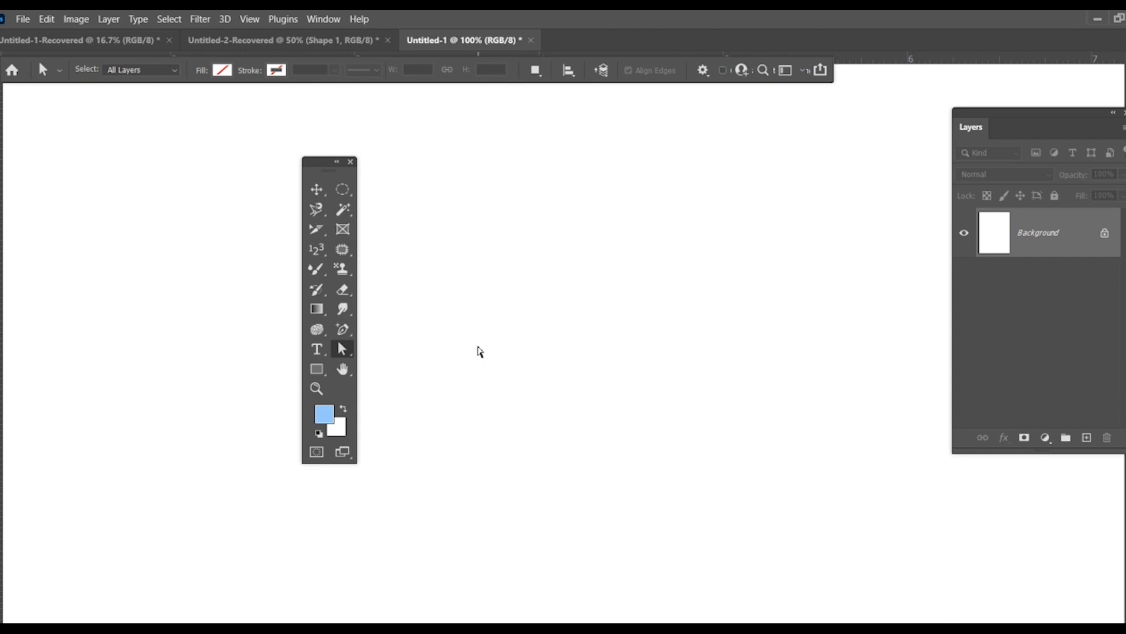
Step: Draw a rounded rectangle about 439 x 413 px with a 40 px corner radius on the blank canvas
click(315, 373)
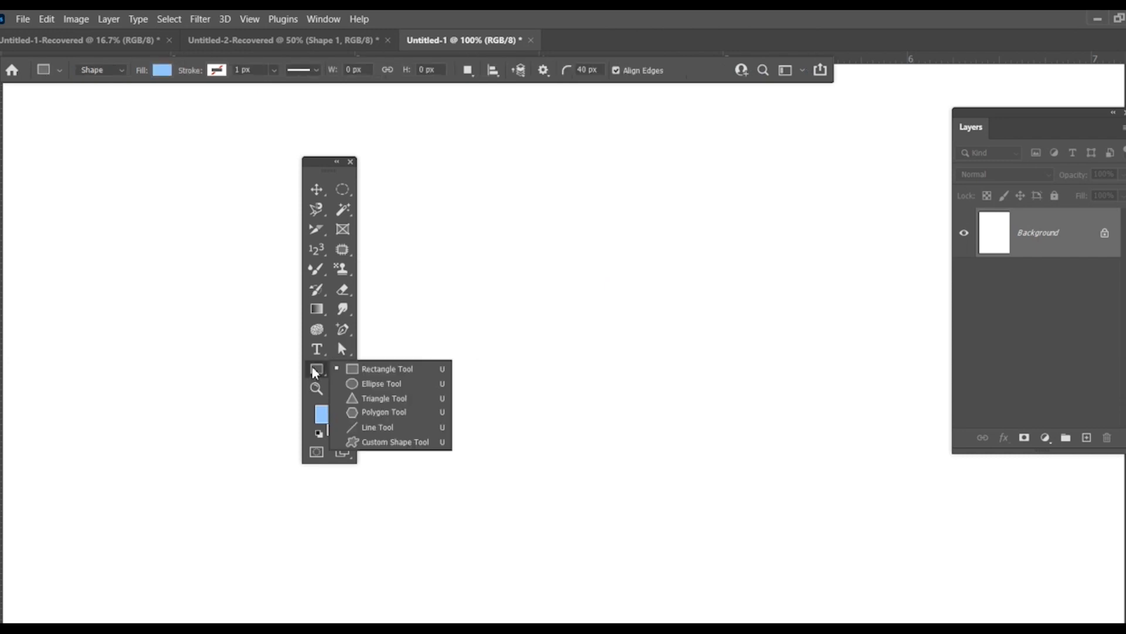
click(347, 365)
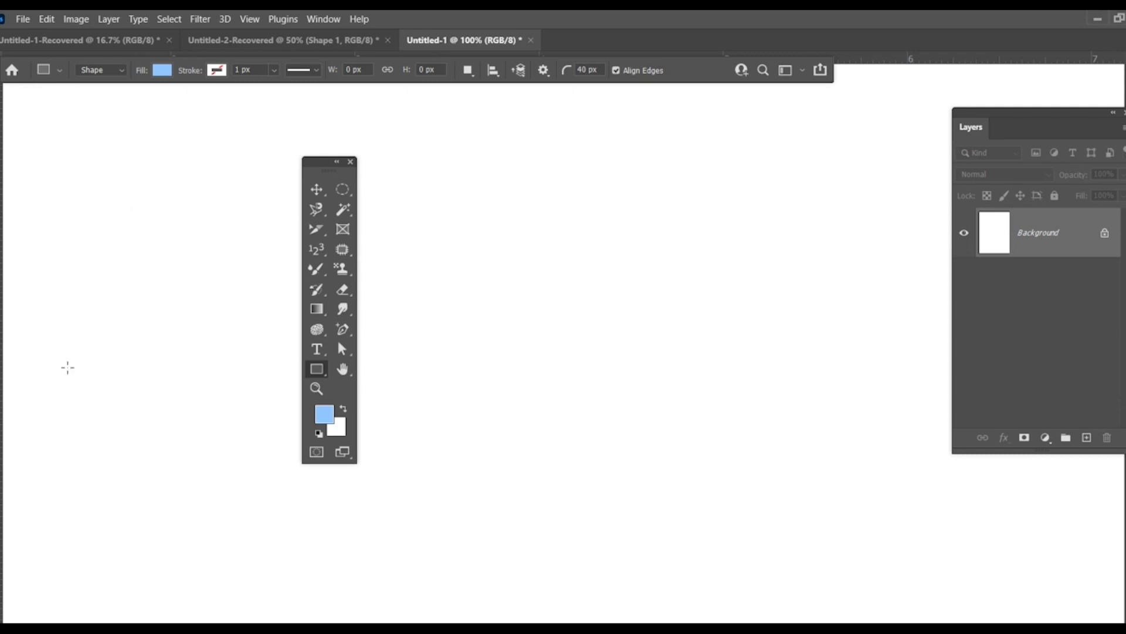
drag(320, 376, 382, 368)
drag(450, 225, 716, 475)
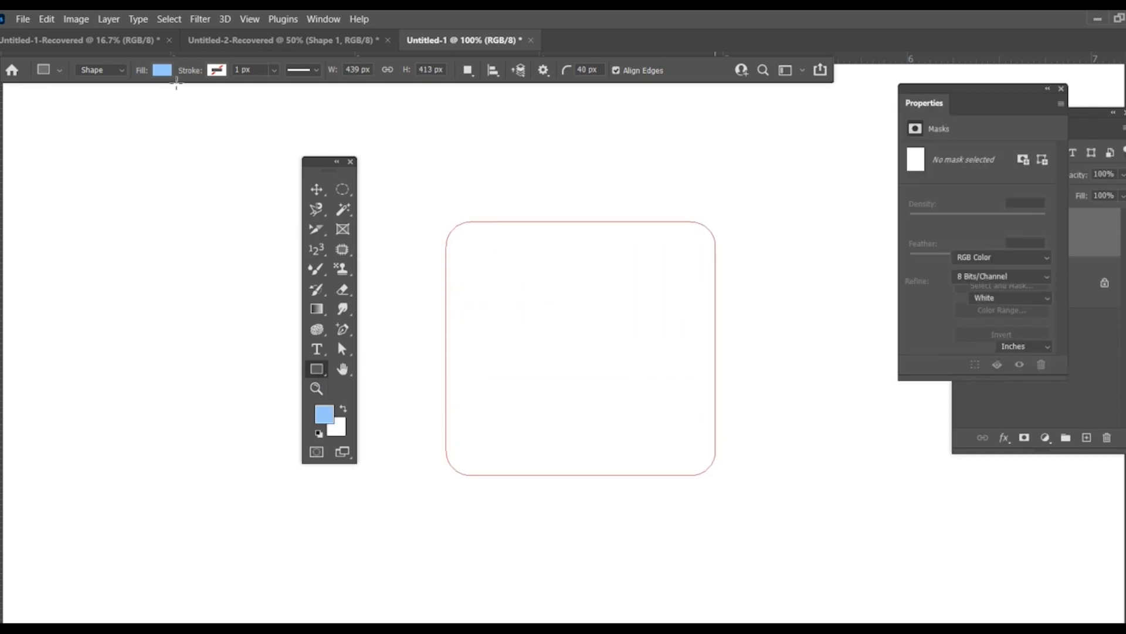
Step: Set the rounded rectangle's fill to dark red and its stroke to light blue with a 0 px width
click(162, 71)
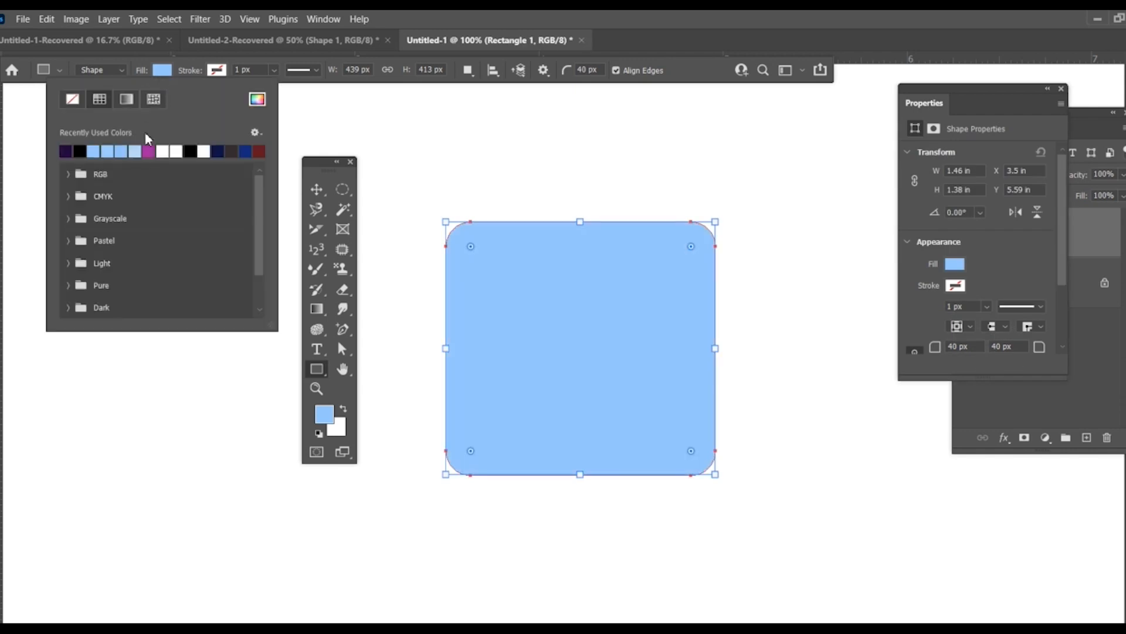
click(258, 152)
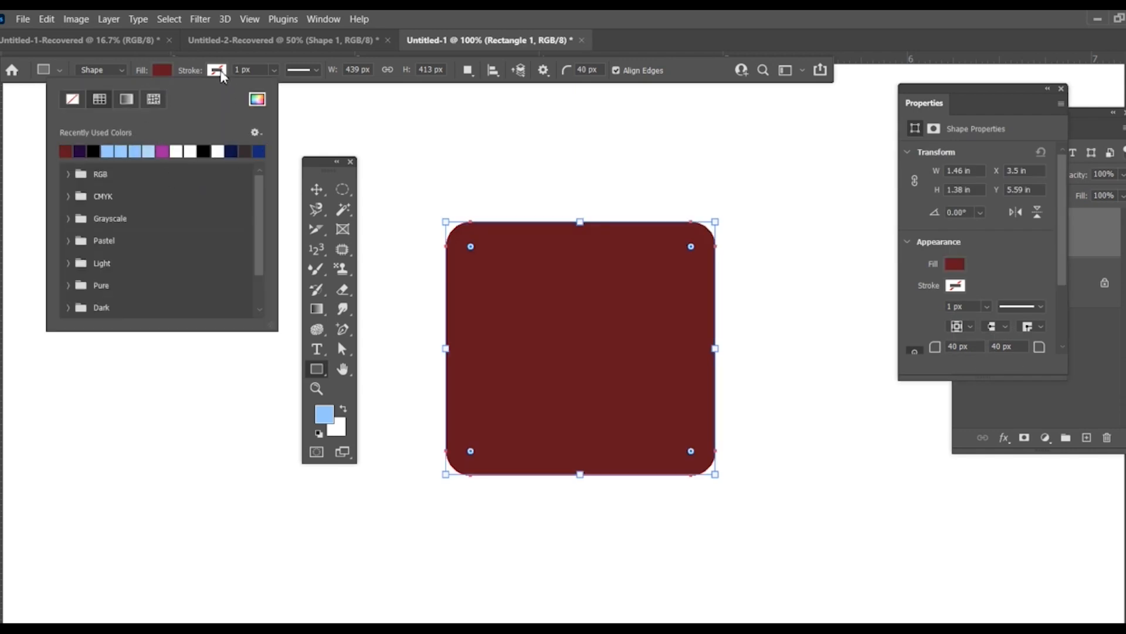
click(217, 70)
click(190, 151)
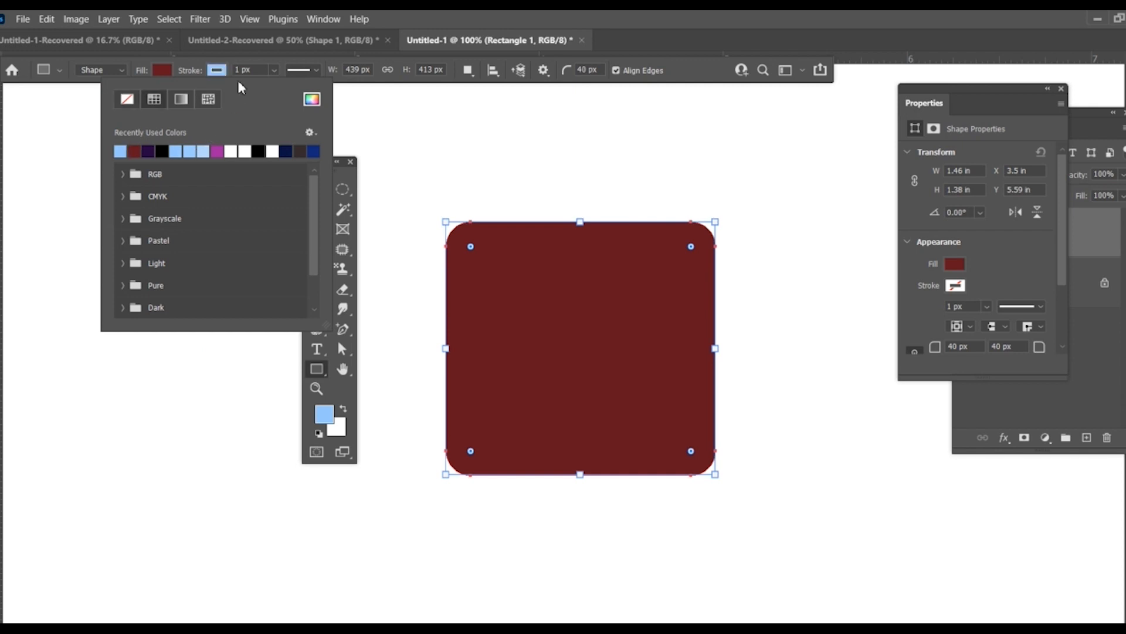
click(274, 71)
mouse_move(281, 93)
mouse_down()
mouse_move(299, 92)
mouse_move(251, 107)
mouse_up()
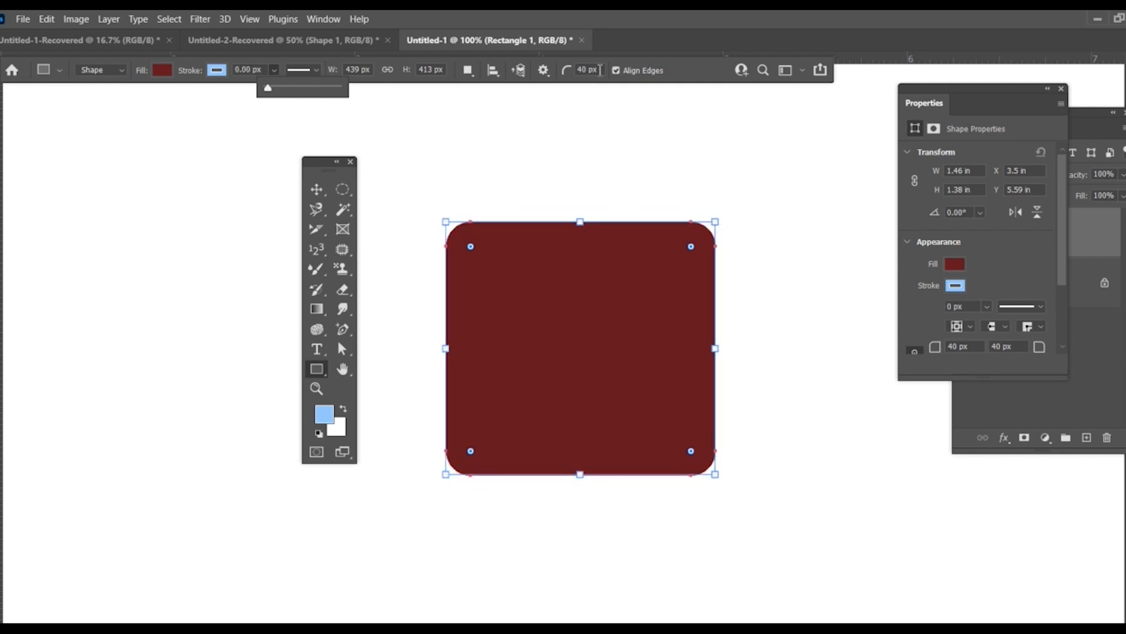
Step: Draw a second rectangle about 251 x 311 px with a 1 px corner radius to the lower right of the rounded one
drag(599, 69, 582, 67)
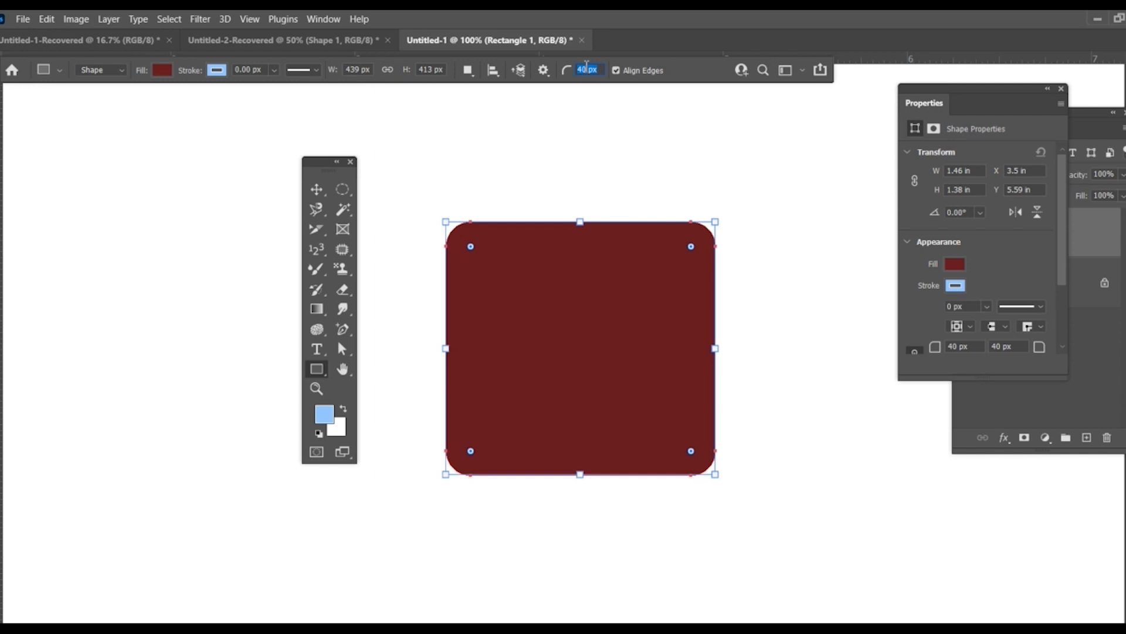
text(1)
key(Return)
drag(755, 332, 908, 523)
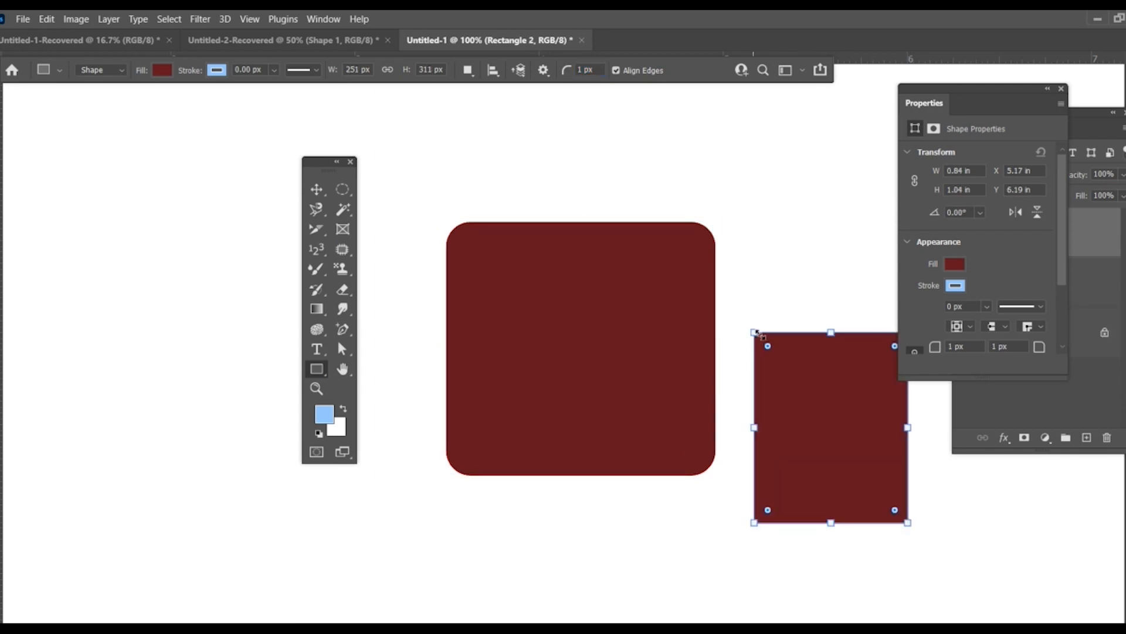
click(316, 189)
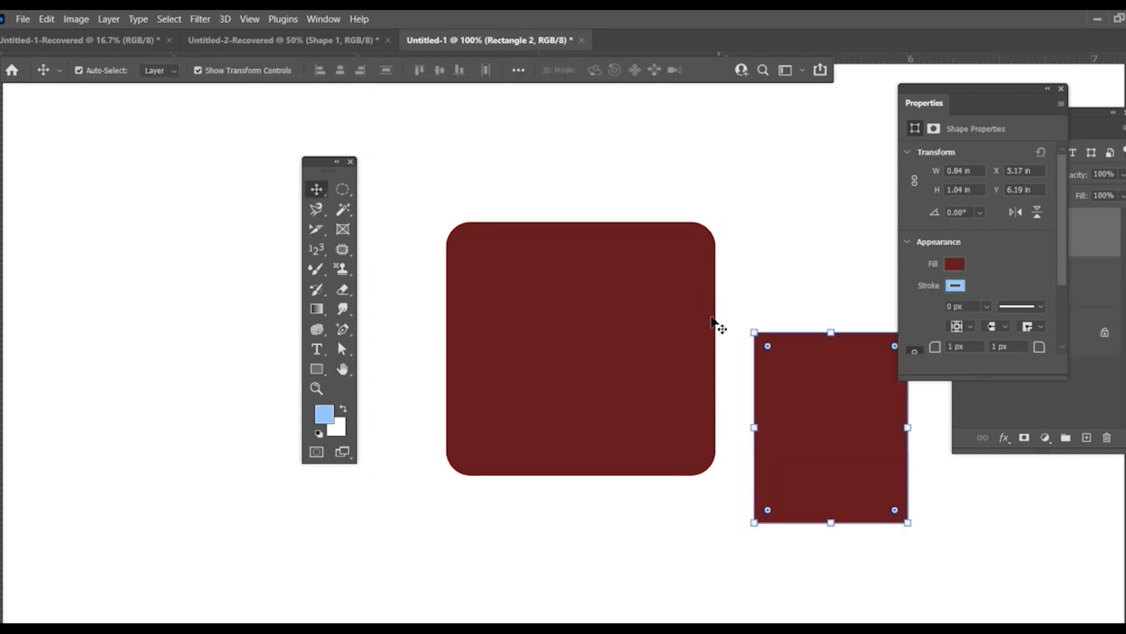
click(316, 368)
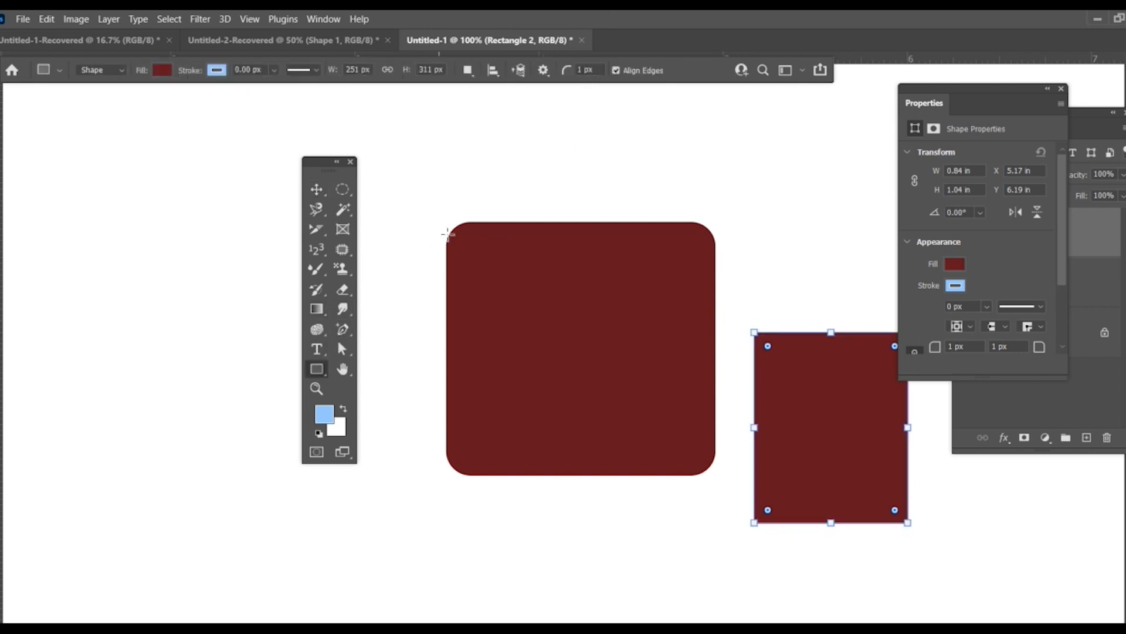
click(316, 189)
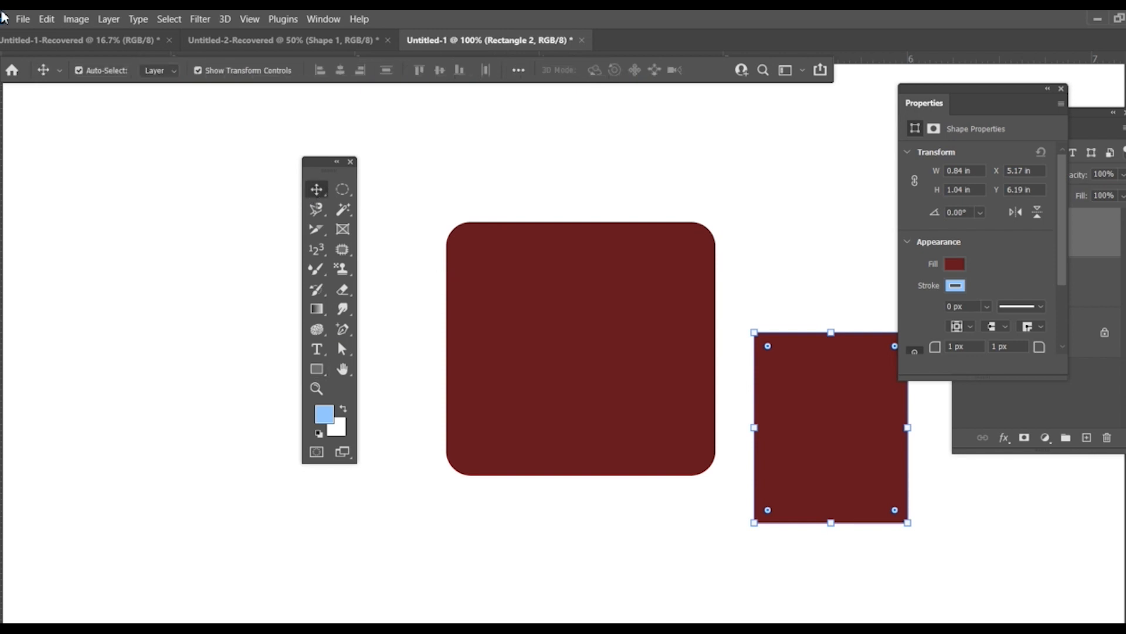
Step: Draw a vertical line about 2.08 in long to the left of the rounded rectangle with the Line tool
click(314, 370)
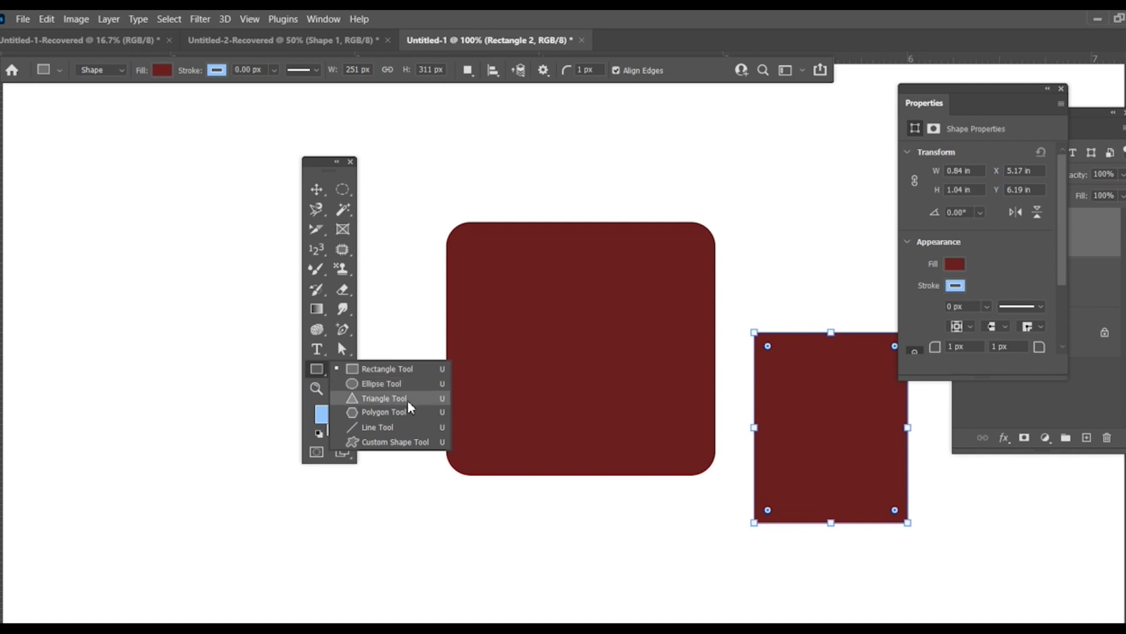
click(378, 434)
drag(409, 207, 416, 549)
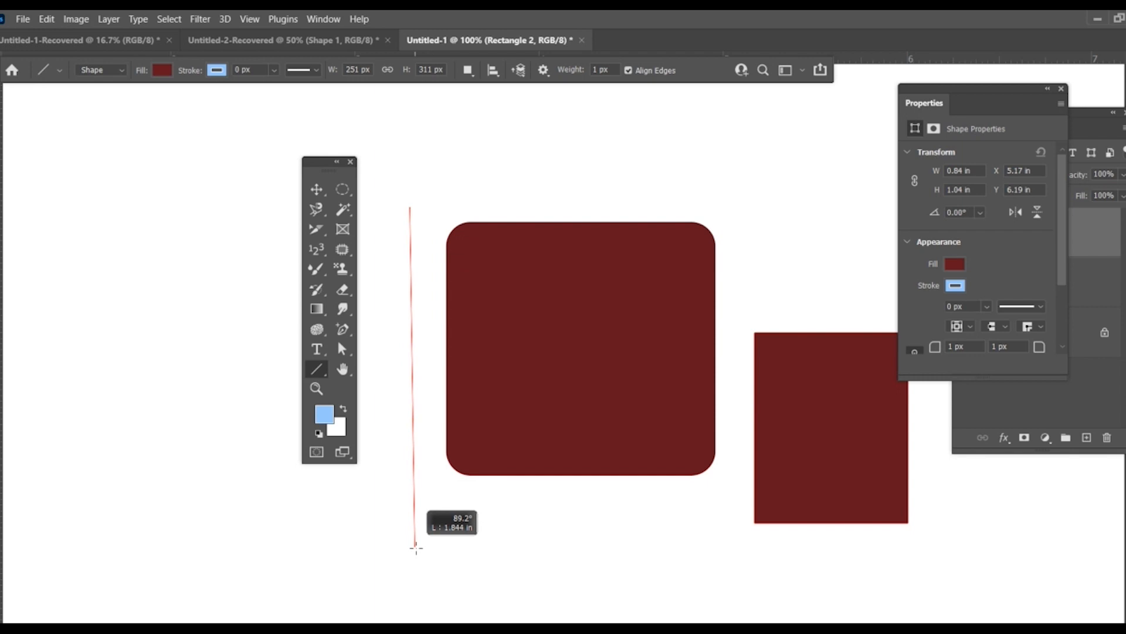
drag(416, 548, 416, 589)
key(v)
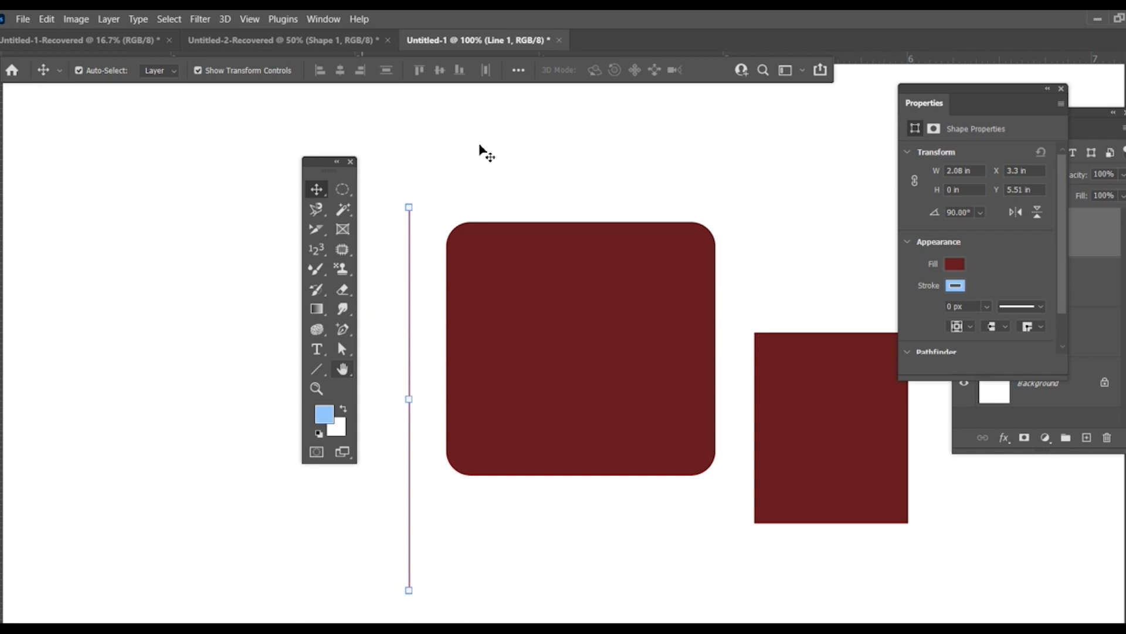
Step: Undock the document with the rectangles into its own floating window and scroll its canvas
drag(503, 86, 32, 79)
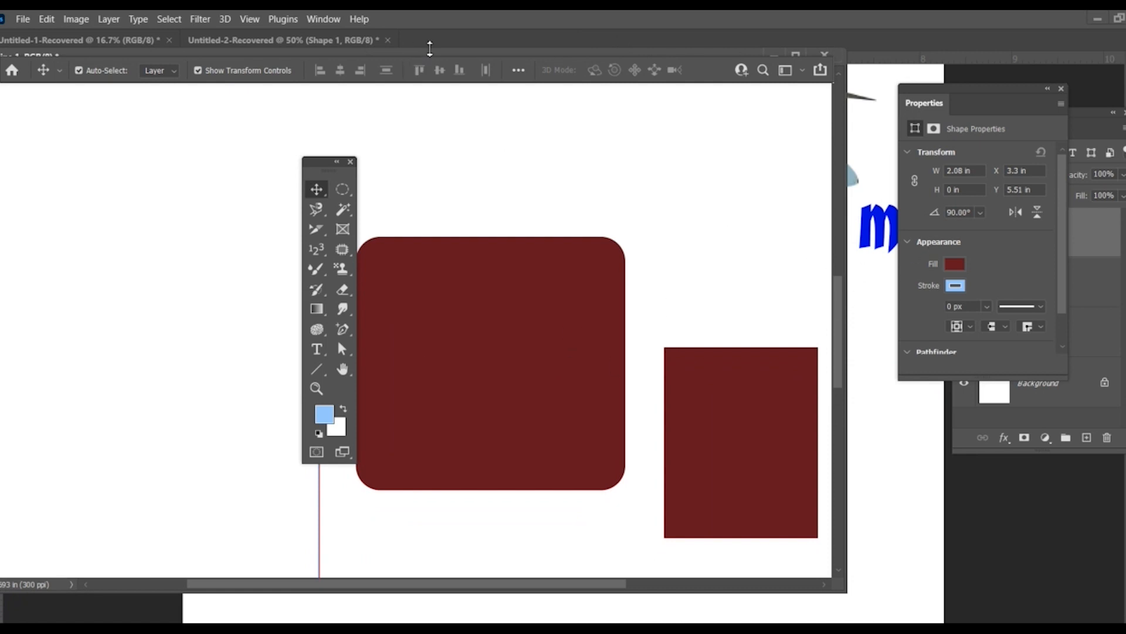
drag(836, 320, 827, 359)
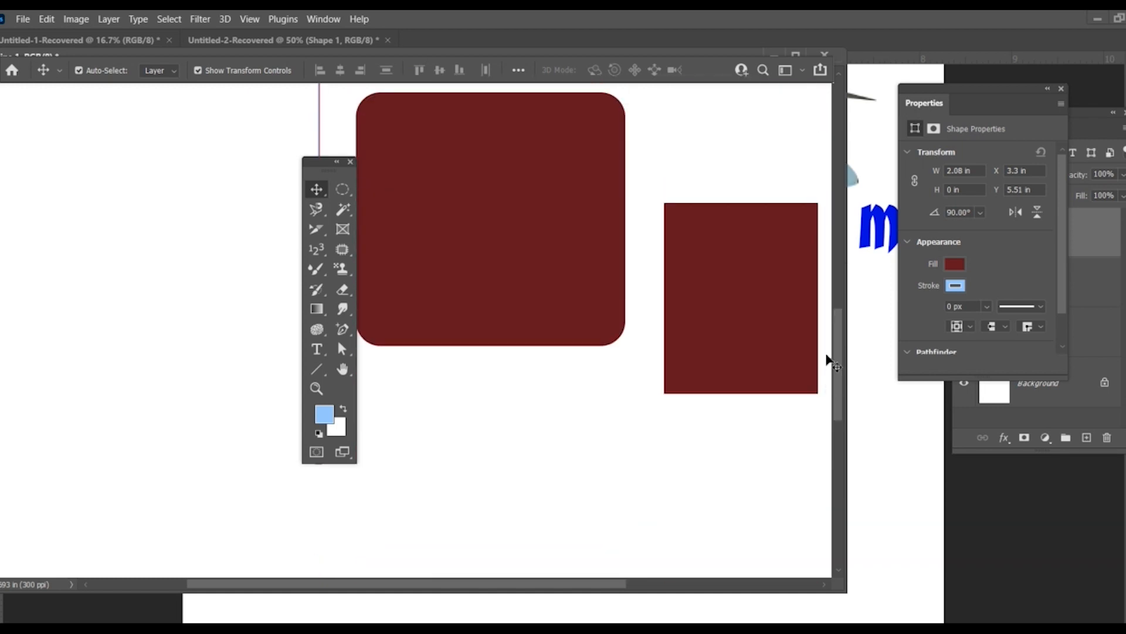
Step: Pan around the canvas in several directions with the Hand tool to view the rectangles and the line
click(346, 377)
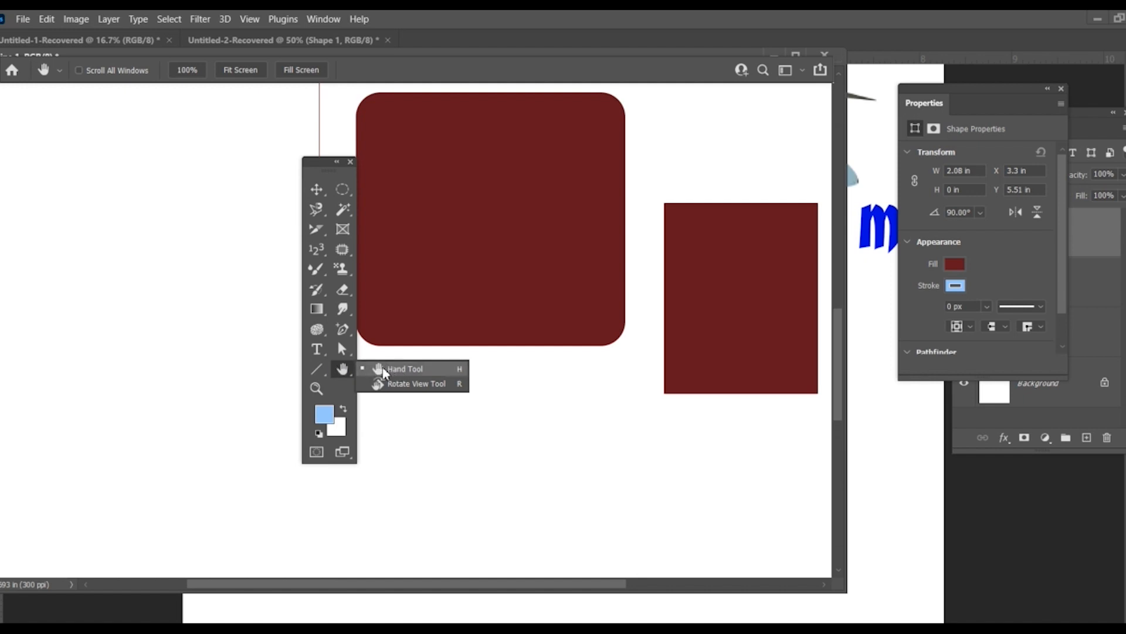
click(397, 370)
drag(595, 242, 469, 321)
drag(631, 234, 457, 311)
drag(245, 189, 480, 238)
drag(372, 239, 492, 236)
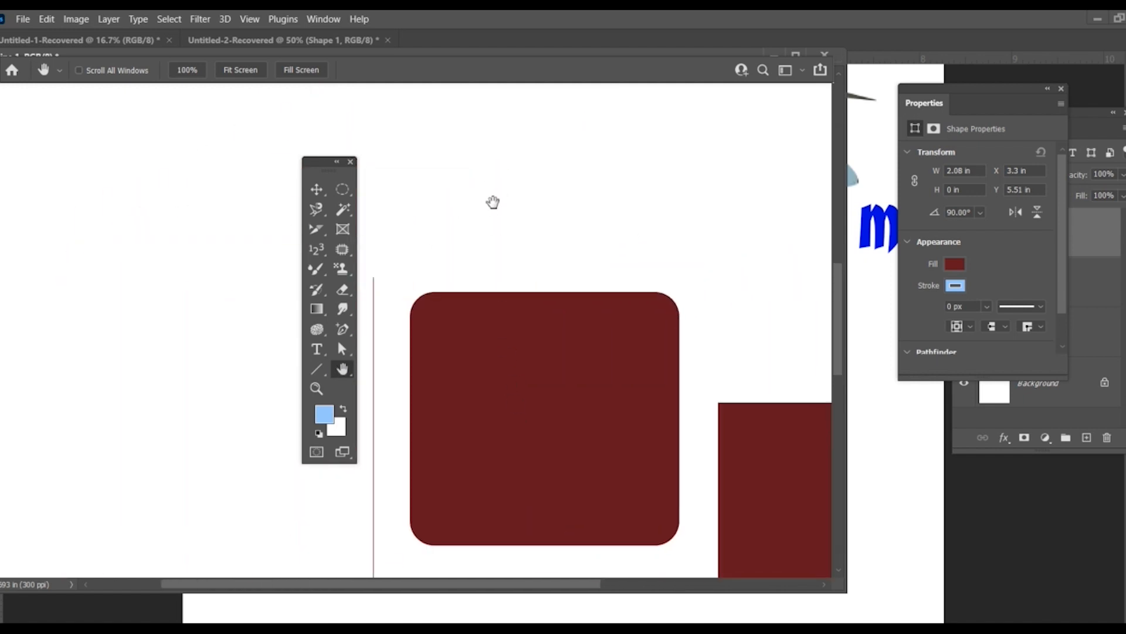
drag(571, 525, 490, 286)
drag(587, 488, 575, 452)
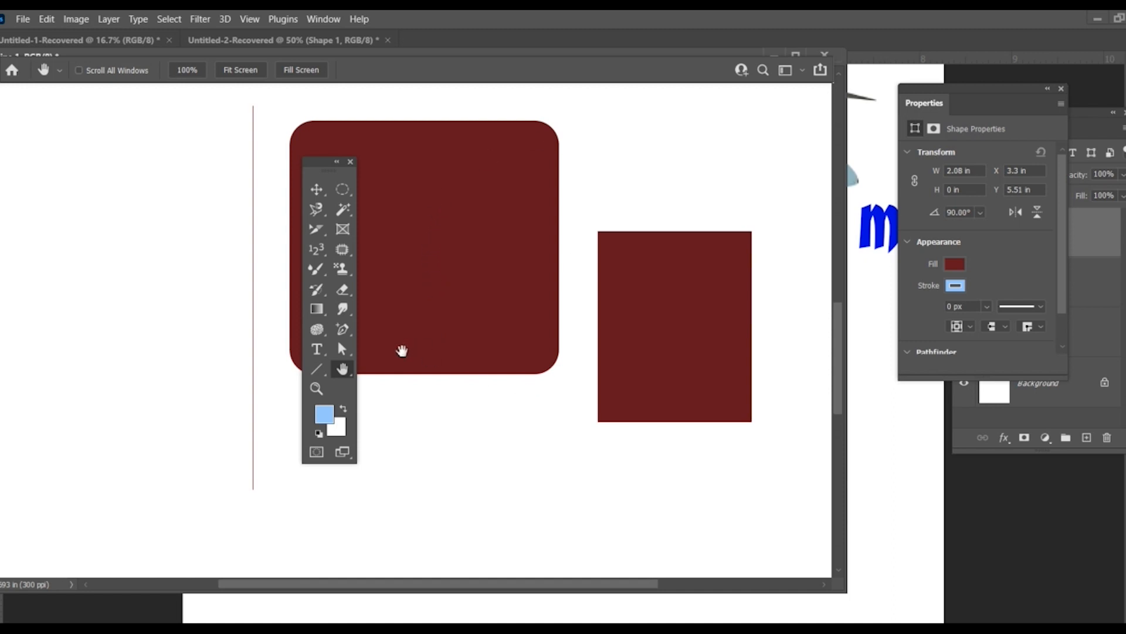
drag(573, 266, 421, 353)
Step: Rotate the canvas view to 152° with the Rotate View tool
click(342, 369)
click(392, 367)
click(346, 370)
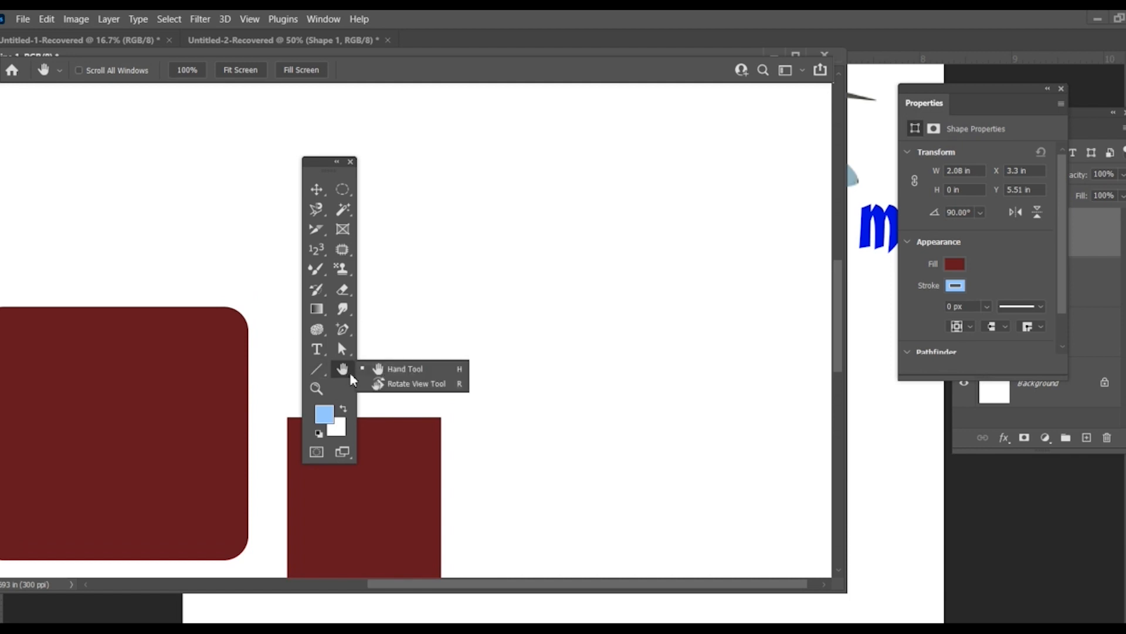
click(392, 384)
drag(440, 374, 414, 384)
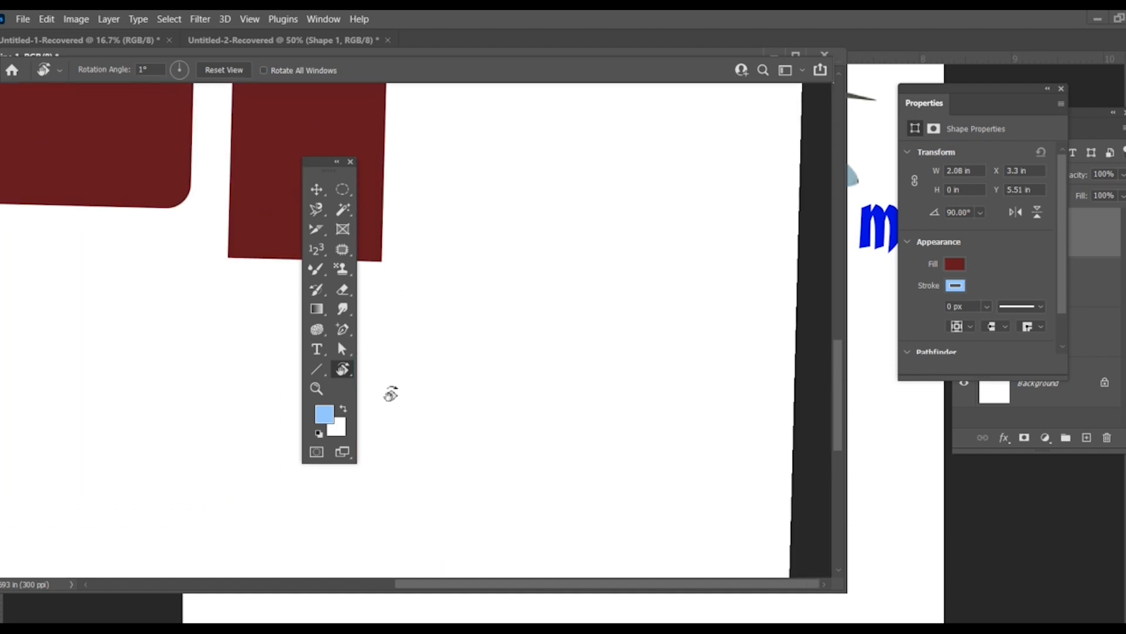
click(351, 367)
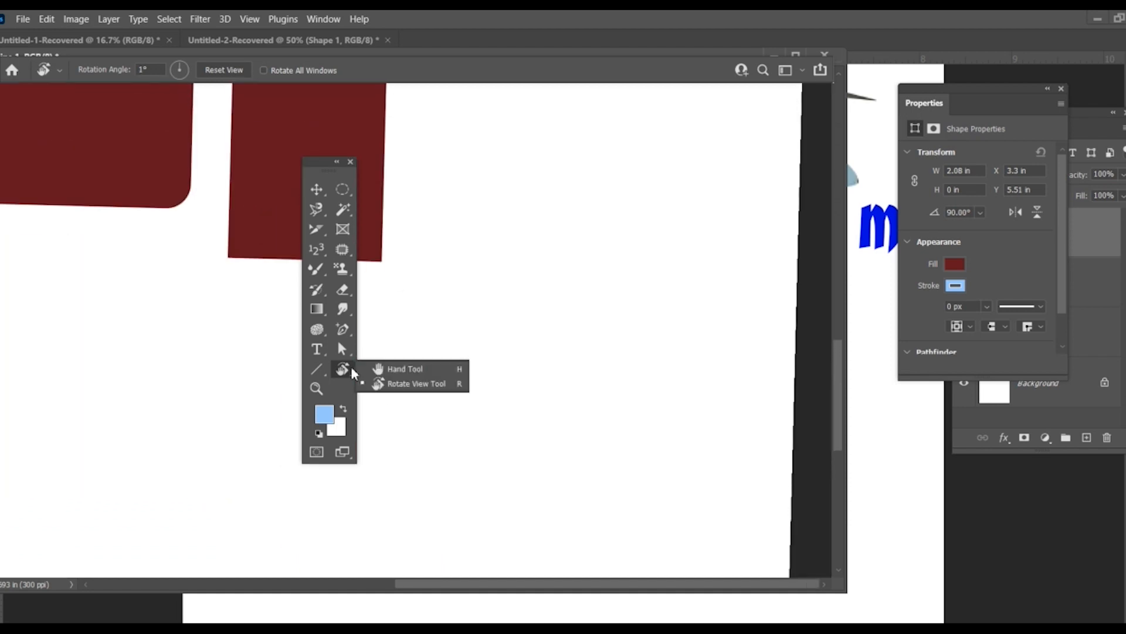
click(417, 383)
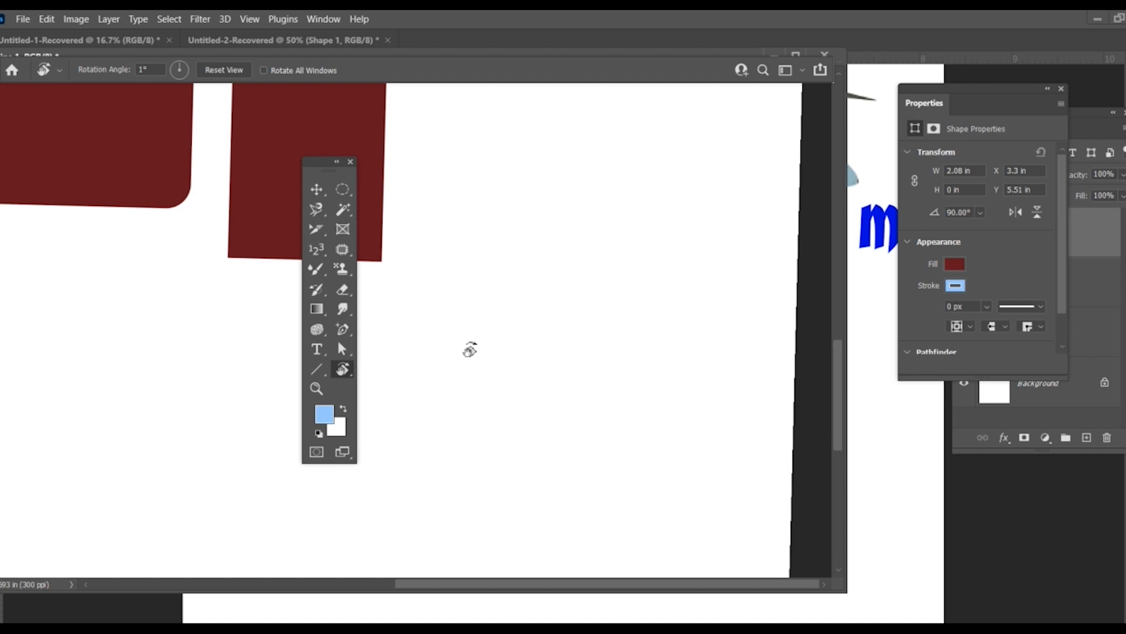
drag(377, 186, 430, 340)
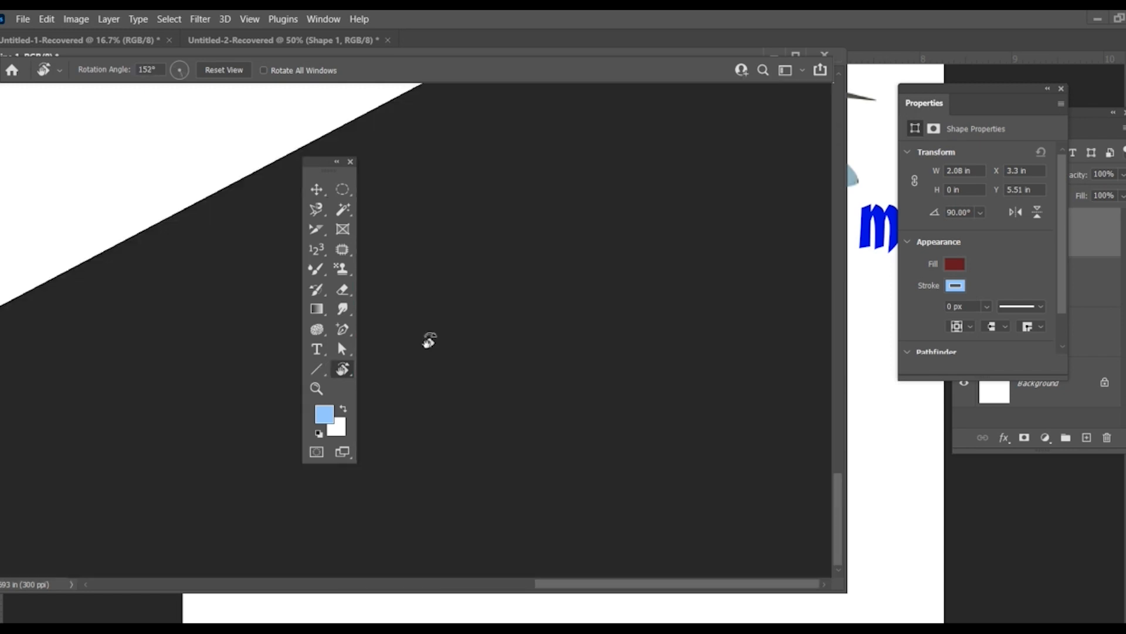
Step: Zoom out until the whole page shows and rotate the canvas view to 177° with the Rotate View tool
key(ctrl+minus)
key(ctrl+minus)
key(ctrl+minus)
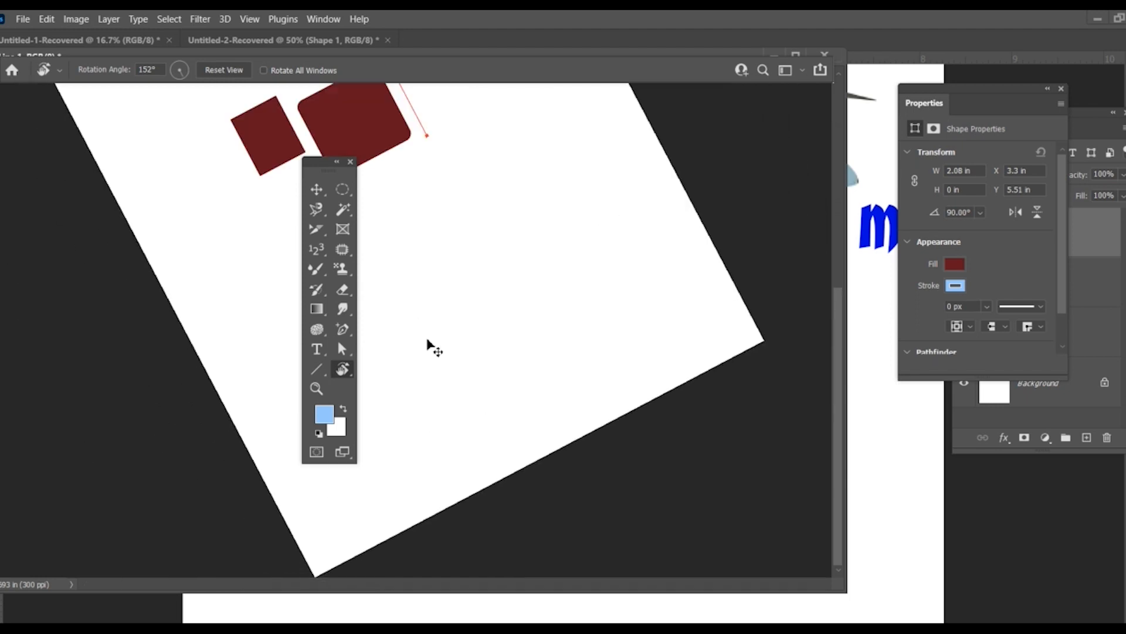
key(ctrl+minus)
key(ctrl+minus)
drag(429, 342, 373, 385)
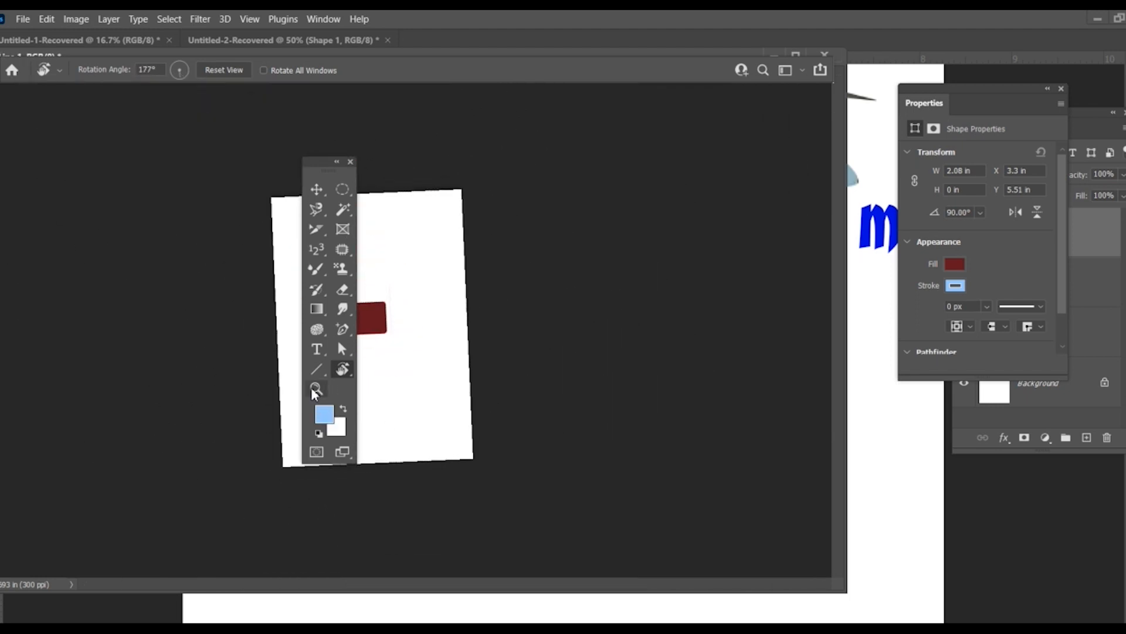
Step: Magnify the rotated page with the Zoom tool, switch the tool to zoom-out mode and reduce the magnification
click(317, 389)
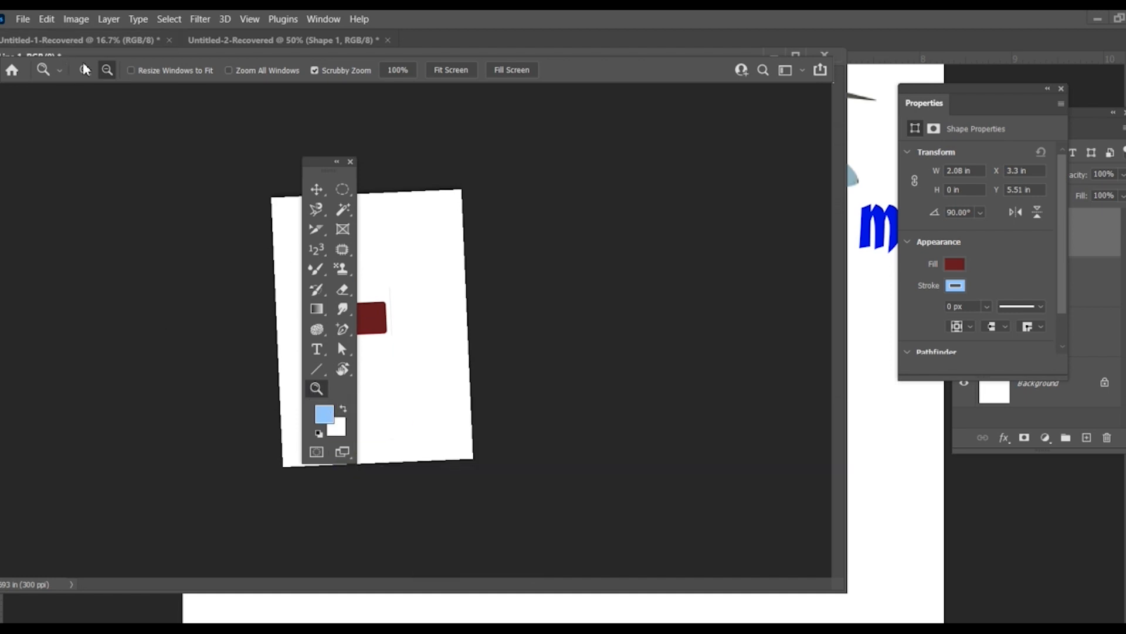
drag(371, 215, 404, 239)
click(107, 70)
click(405, 240)
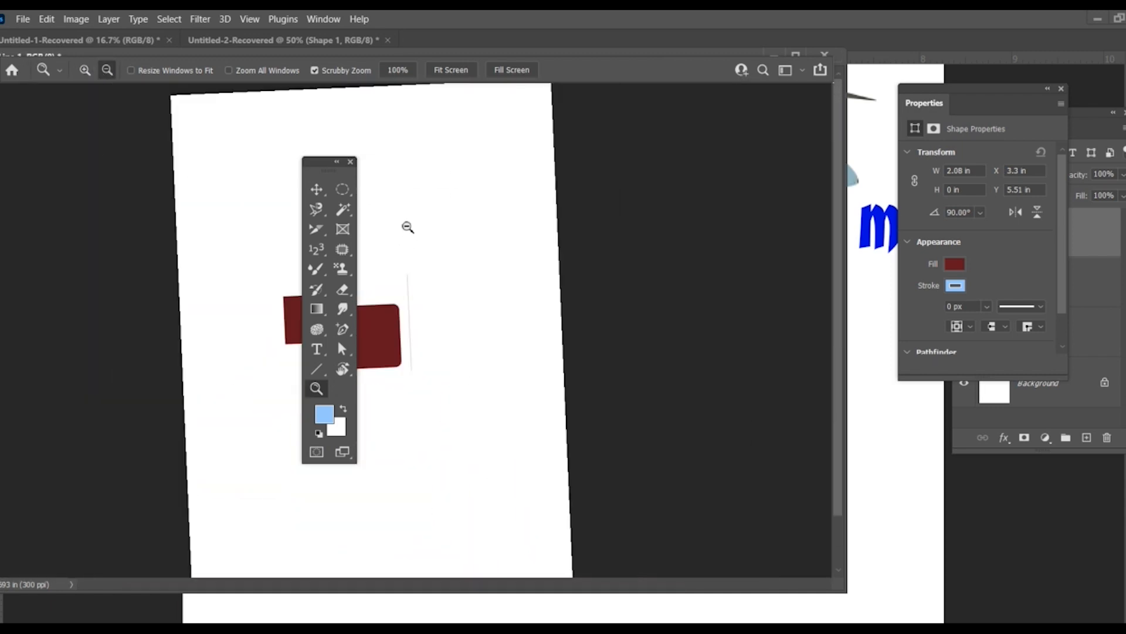
Step: Close the floating Properties panel and move the Layers panel over the document, beside the toolbox
click(1061, 89)
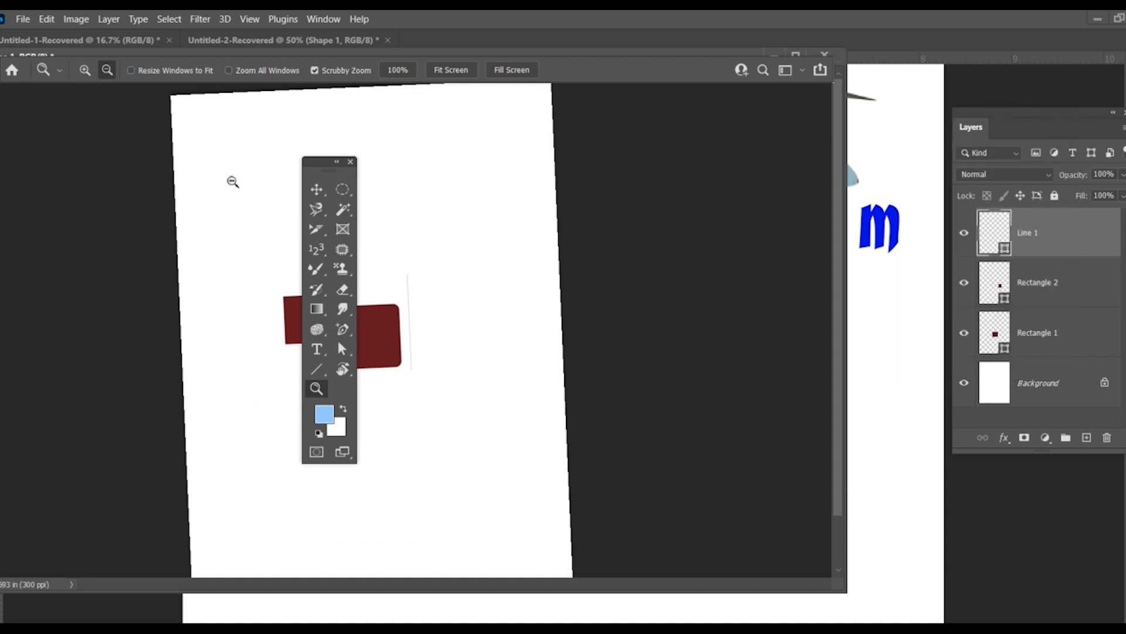
drag(1037, 110, 548, 111)
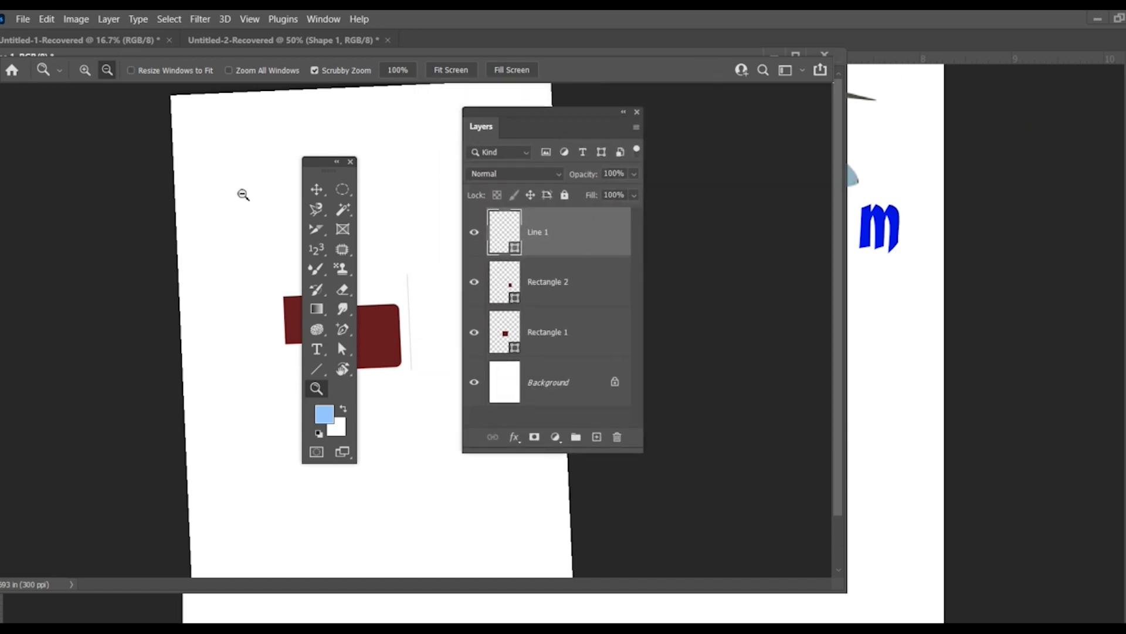